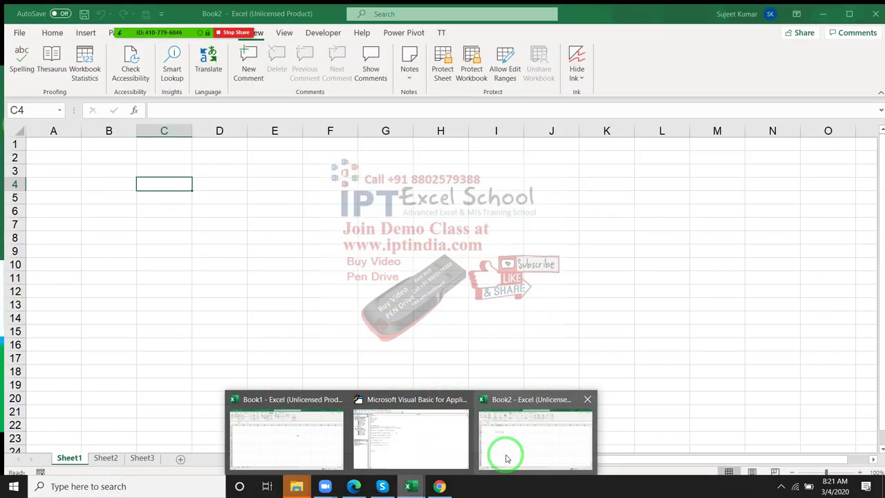
Step: Review Module1's macro code in Book2, then close the editor and return to the sheet
{"action": "left_click", "coordinate": [505, 455]}
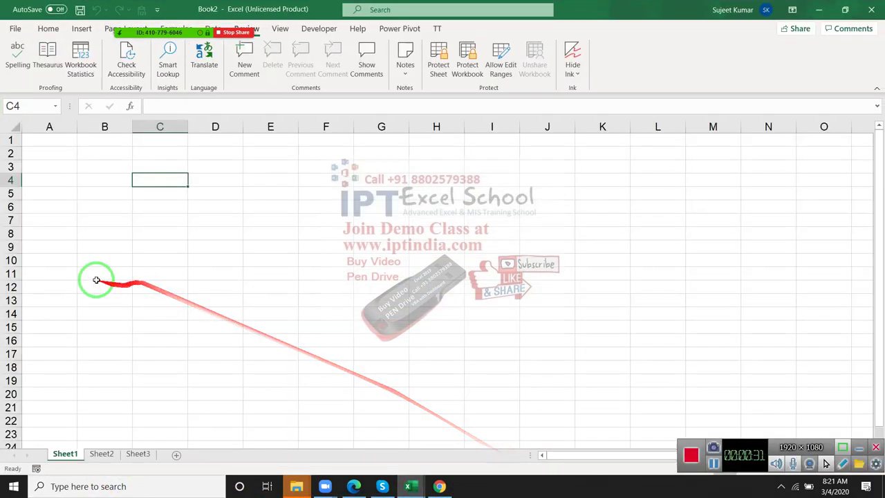
{"action": "left_click", "coordinate": [149, 184]}
{"action": "left_click", "coordinate": [198, 258]}
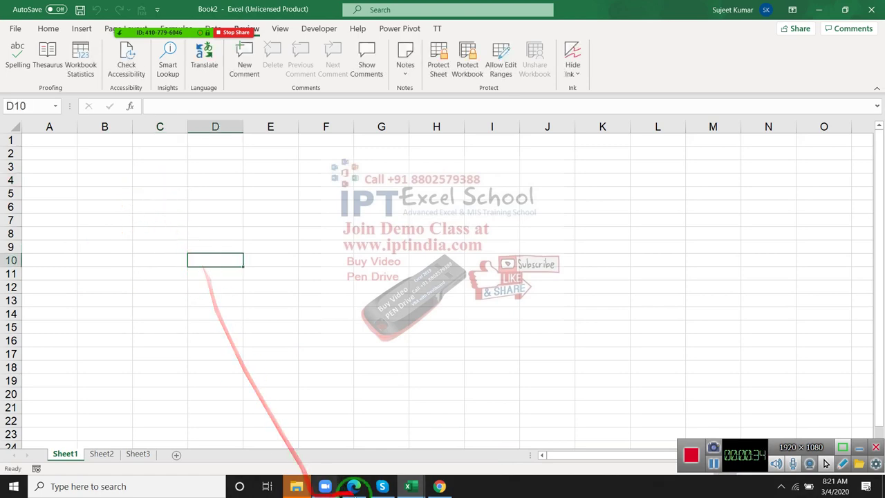
{"action": "mouse_move", "coordinate": [408, 486]}
{"action": "left_click", "coordinate": [464, 451]}
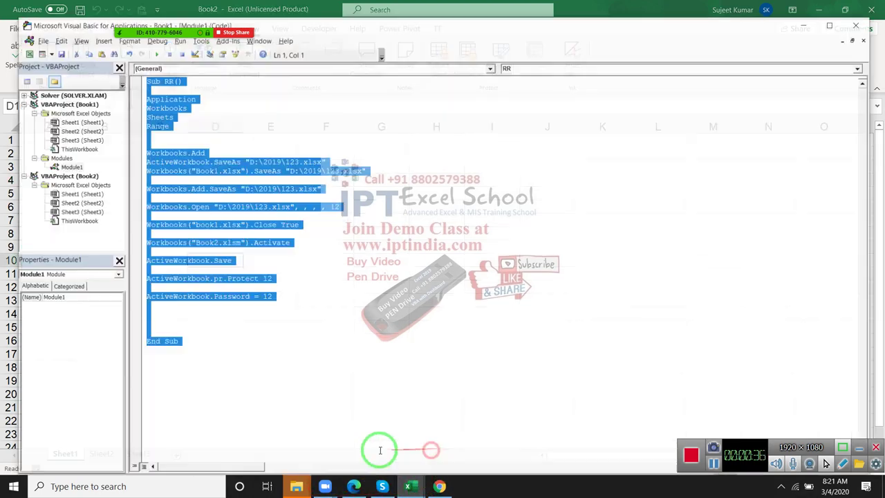
{"action": "left_click", "coordinate": [359, 440]}
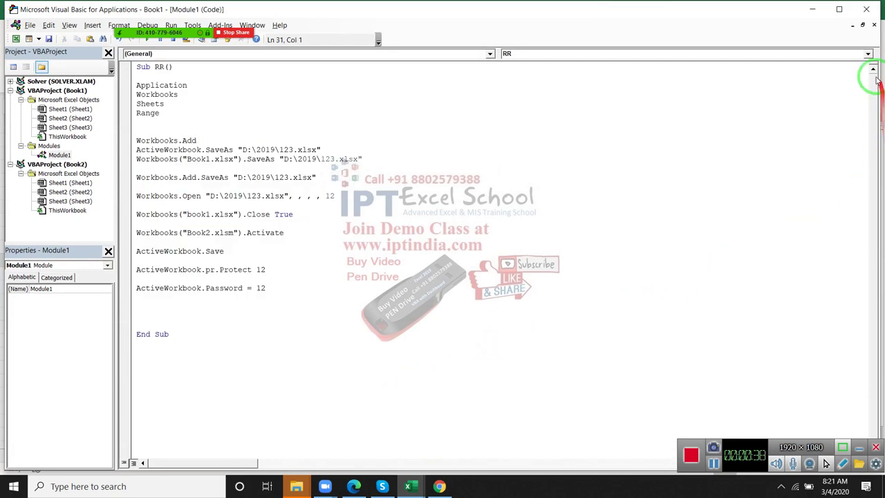
{"action": "left_click", "coordinate": [866, 9]}
{"action": "left_click", "coordinate": [381, 220]}
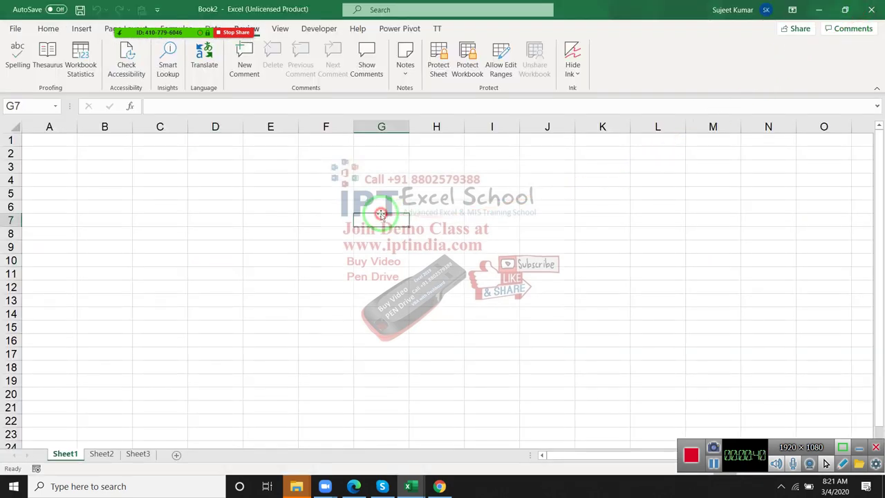
{"action": "left_click", "coordinate": [335, 222]}
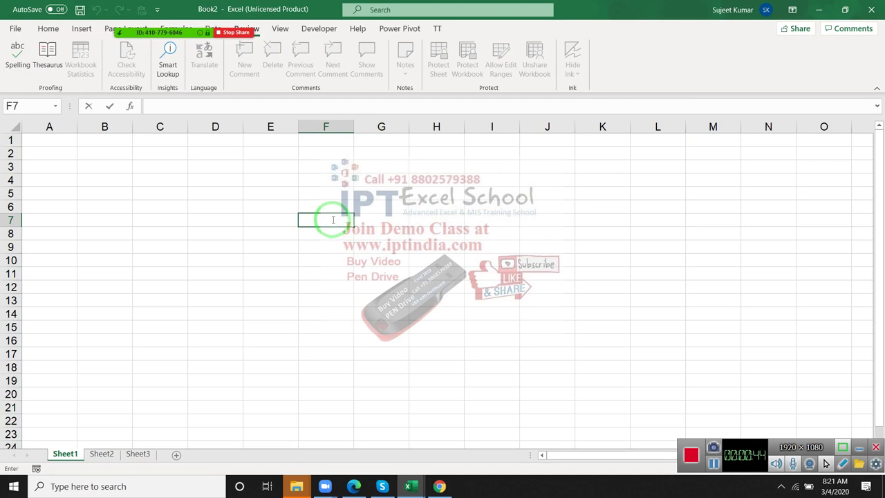
{"action": "left_click", "coordinate": [208, 228]}
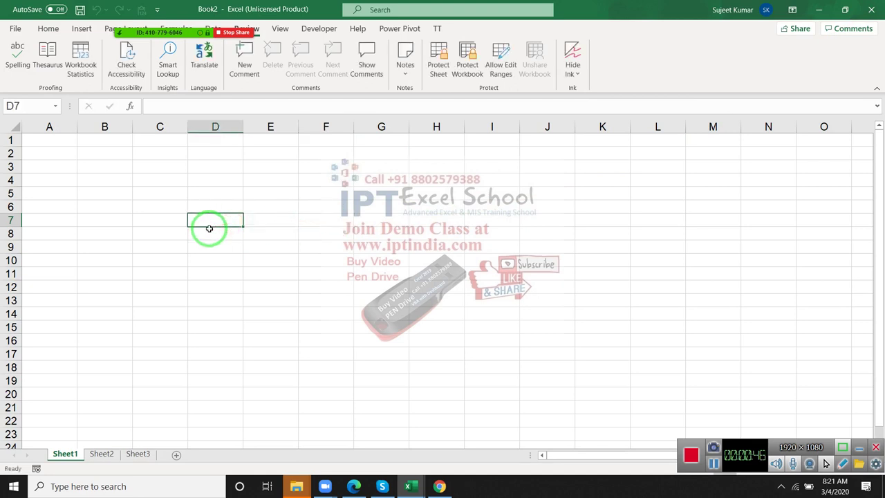
{"action": "left_click", "coordinate": [158, 170]}
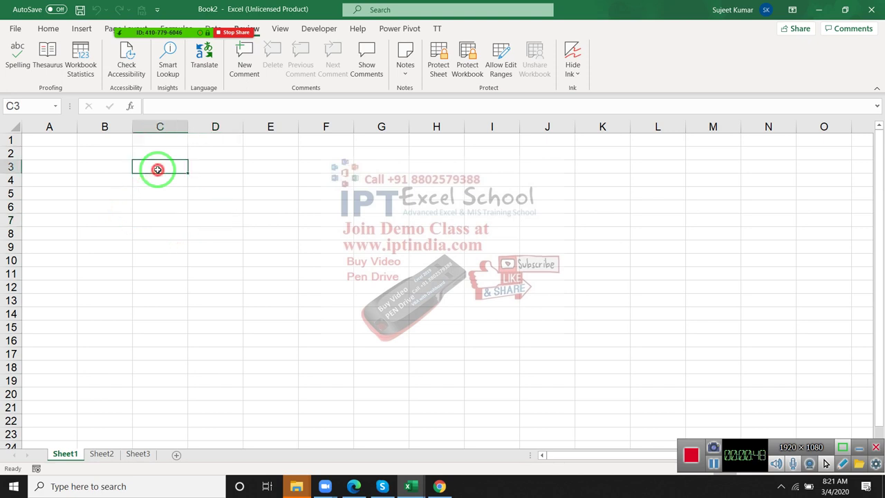
{"action": "left_click", "coordinate": [72, 166]}
{"action": "left_click", "coordinate": [339, 166]}
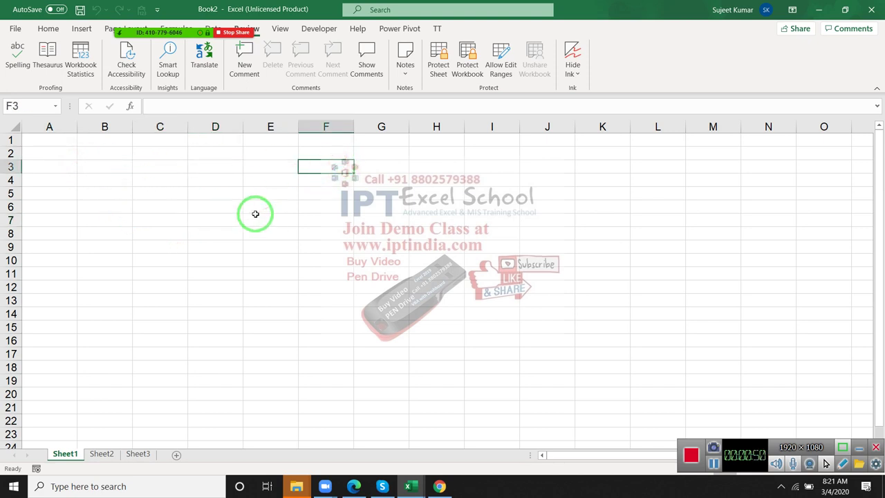
Step: Enter the headings Couse in A2 and Mode in A6
{"action": "left_click", "coordinate": [60, 152]}
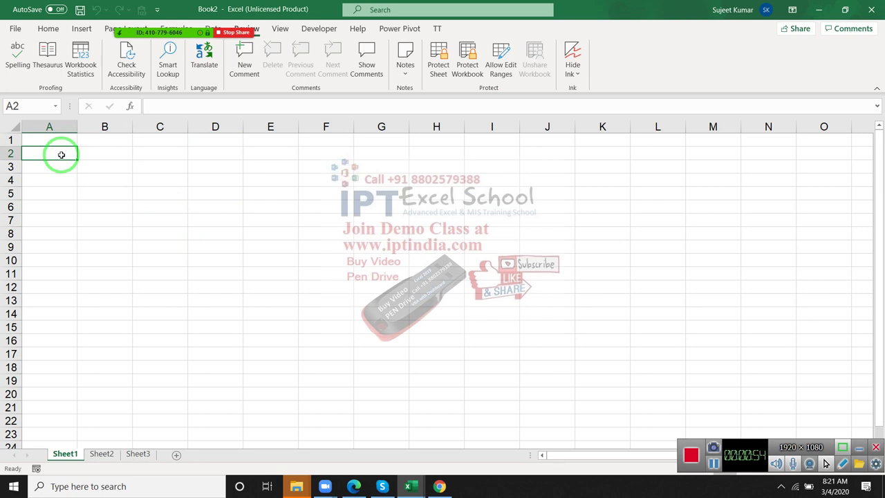
{"action": "type", "text": "Co"}
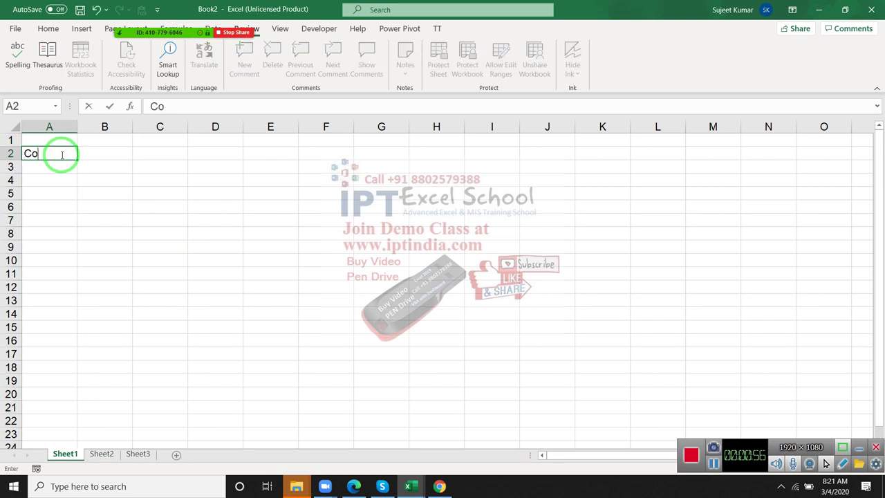
{"action": "key", "text": "Return"}
{"action": "key", "text": "Return"}
{"action": "key", "text": "Return"}
{"action": "key", "text": "Return"}
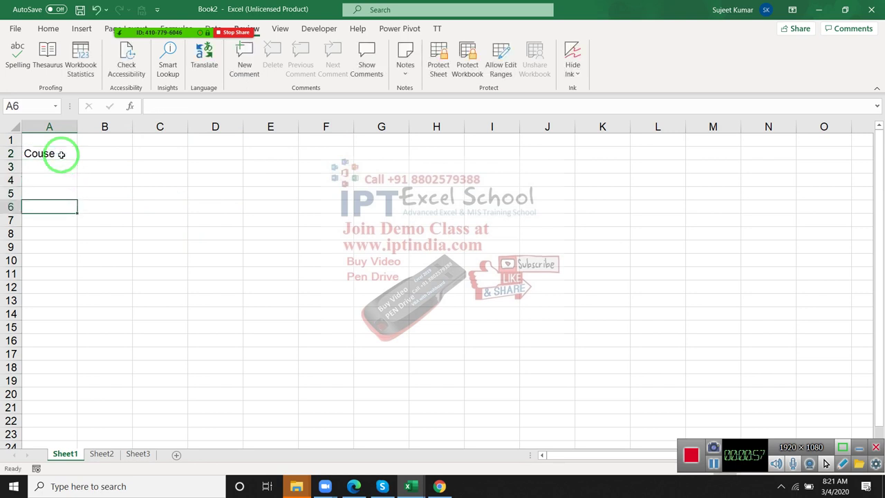
{"action": "type", "text": "N"}
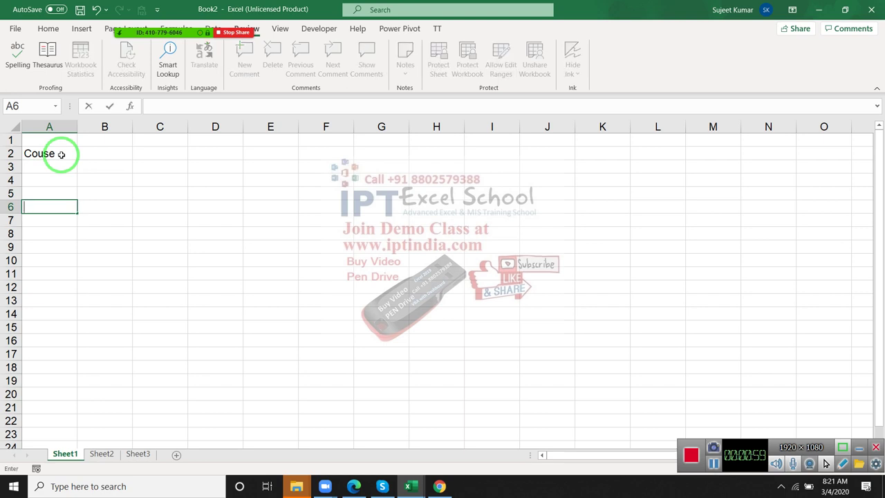
{"action": "key", "text": "Up"}
{"action": "key", "text": "Up"}
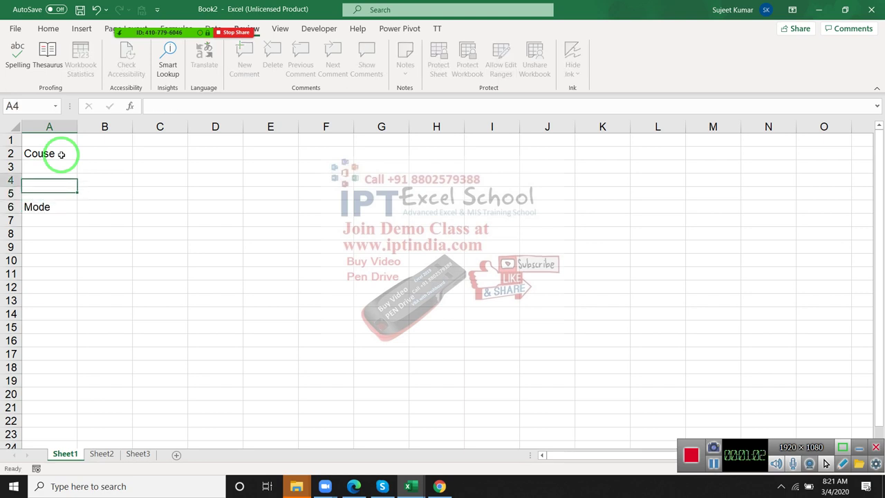
Step: Fill B3:B4 with Excel and VBA, and B7:B8 with PD and Online
{"action": "key", "text": "Up"}
{"action": "key", "text": "Up"}
{"action": "key", "text": "Right"}
{"action": "key", "text": "Down"}
{"action": "type", "text": "Exc"}
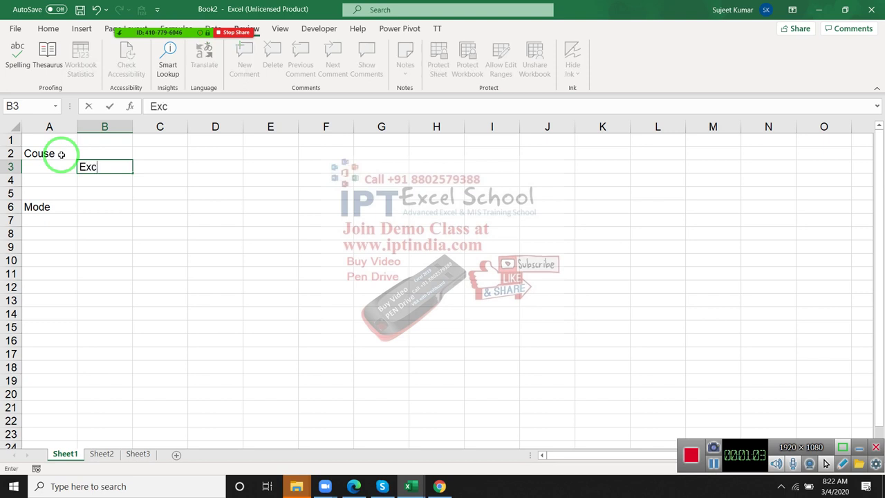
{"action": "key", "text": "Return"}
{"action": "type", "text": "VBA"}
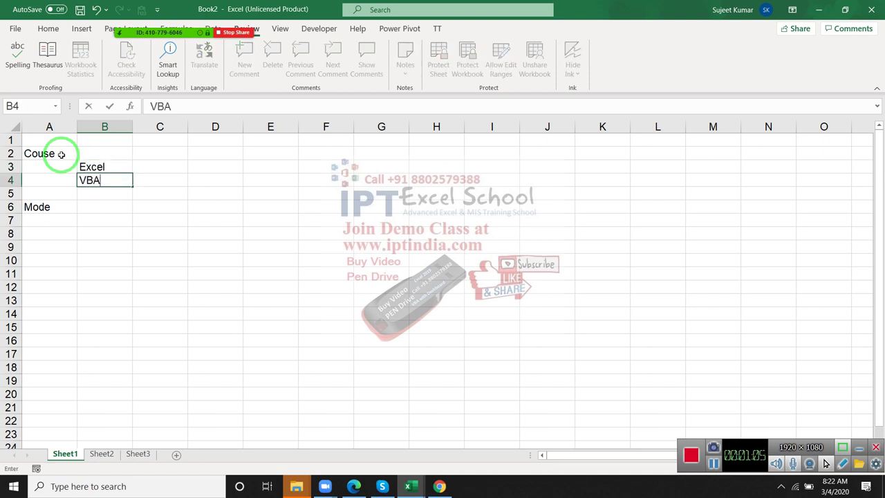
{"action": "key", "text": "Return"}
{"action": "key", "text": "Down"}
{"action": "key", "text": "Down"}
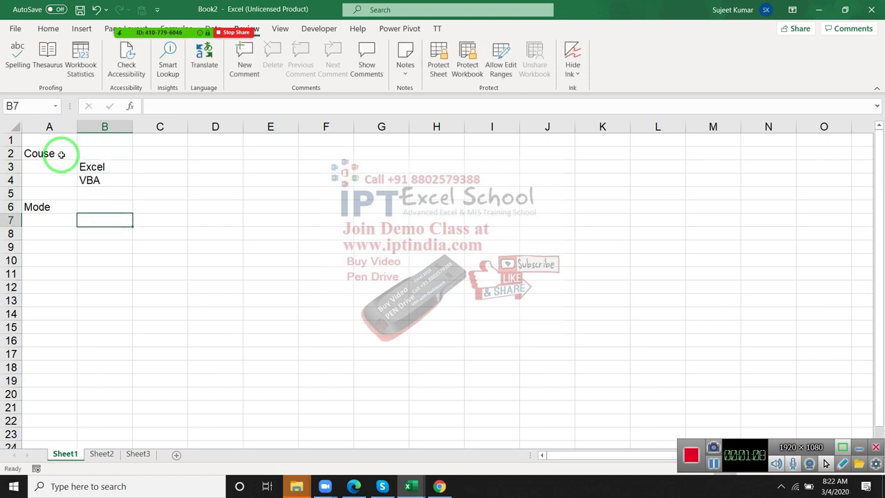
{"action": "type", "text": "PD"}
{"action": "key", "text": "Return"}
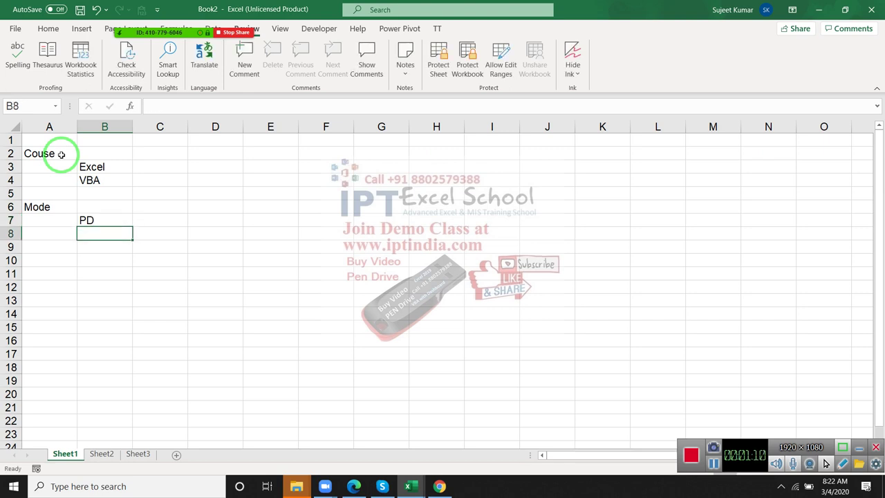
{"action": "type", "text": "Online"}
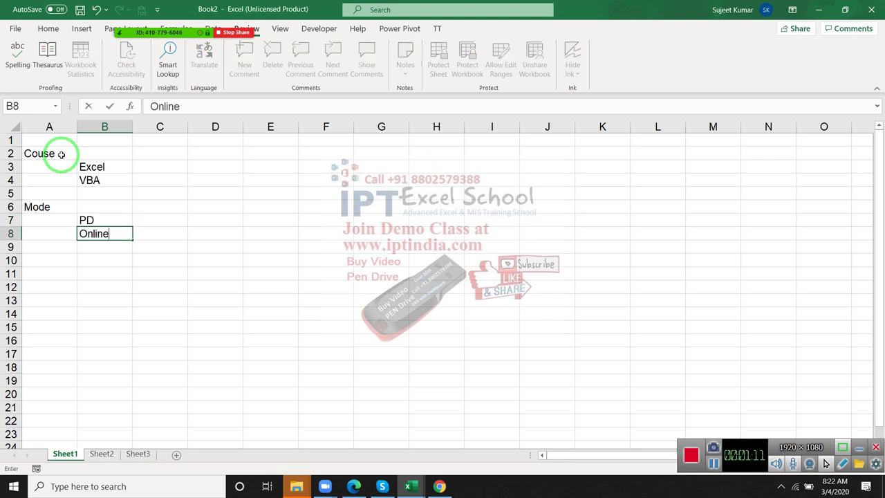
{"action": "key", "text": "Return"}
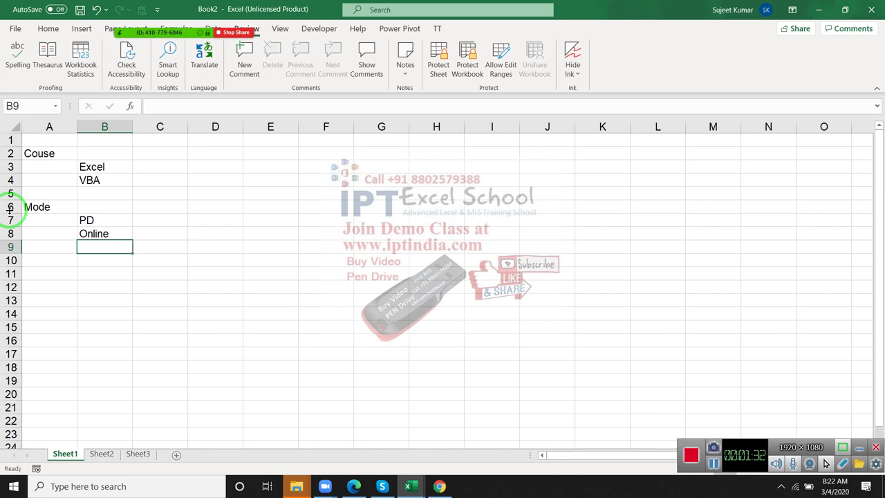
Step: Group rows 3–4 (Excel and VBA) into an outline group using Data > Group
{"action": "left_click_drag", "start_coordinate": [10, 166], "coordinate": [10, 179]}
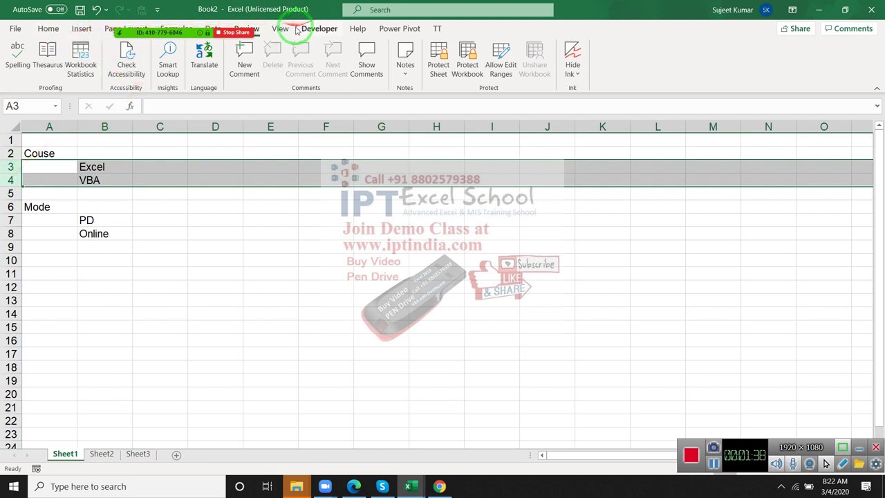
{"action": "mouse_move", "coordinate": [159, 32]}
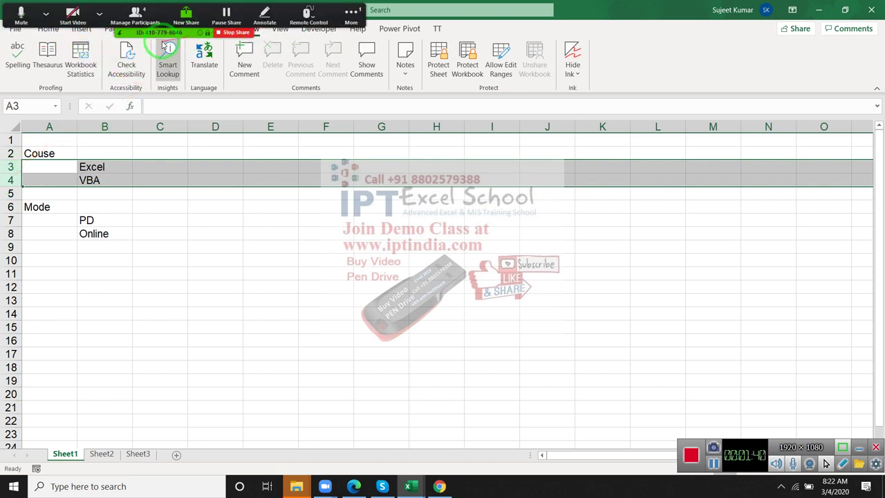
{"action": "left_click", "coordinate": [134, 34]}
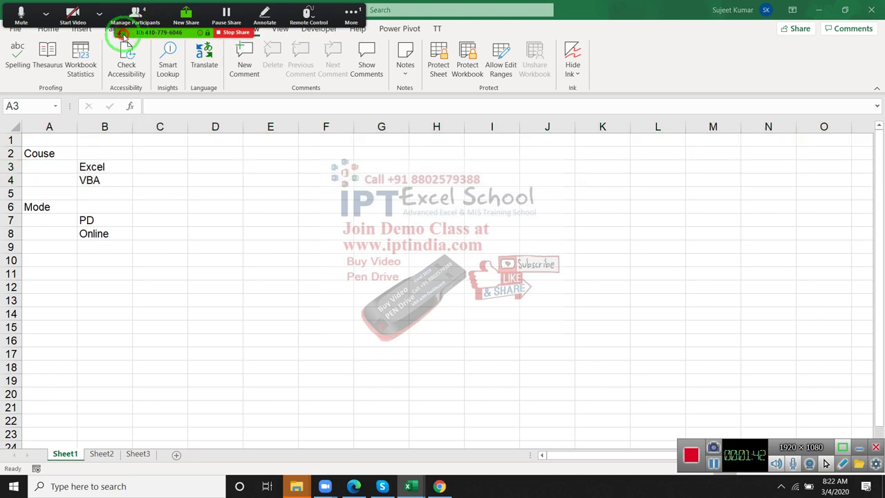
{"action": "left_click", "coordinate": [204, 248]}
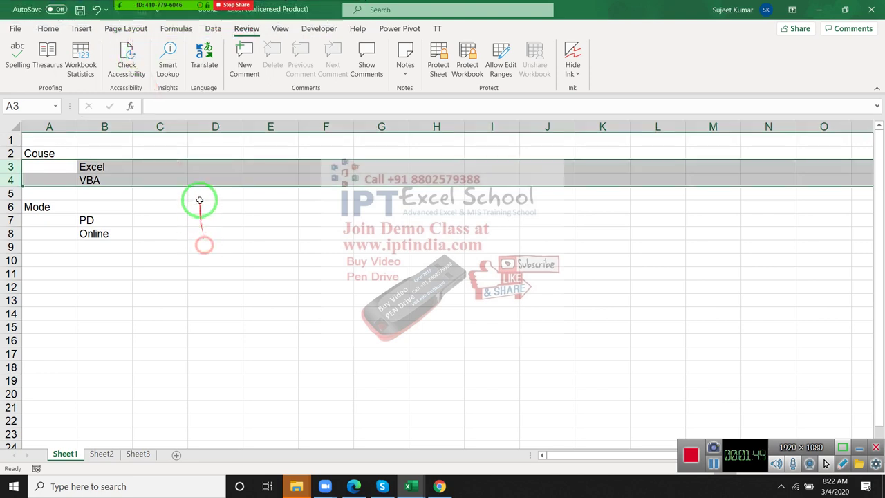
{"action": "left_click", "coordinate": [213, 29]}
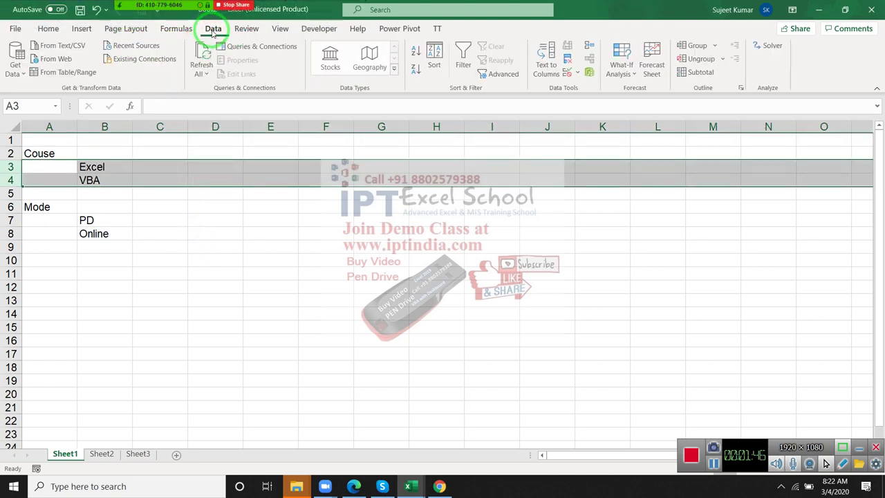
{"action": "left_click", "coordinate": [698, 46]}
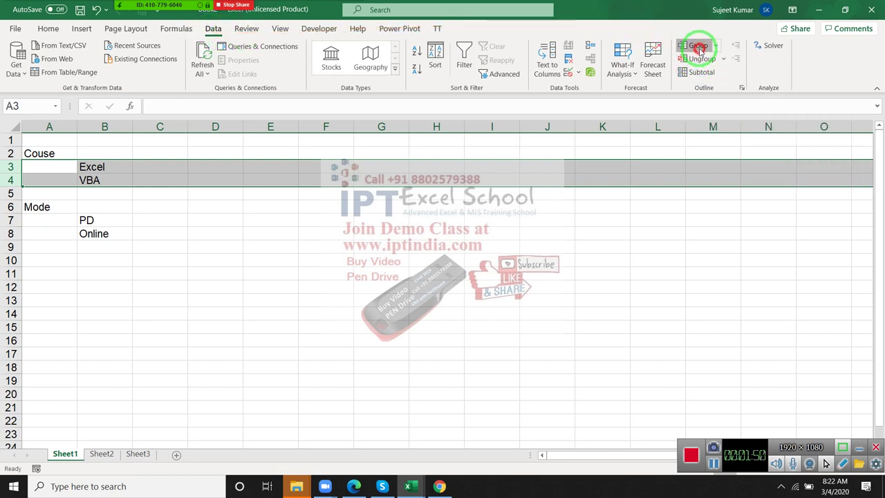
{"action": "left_click", "coordinate": [173, 275]}
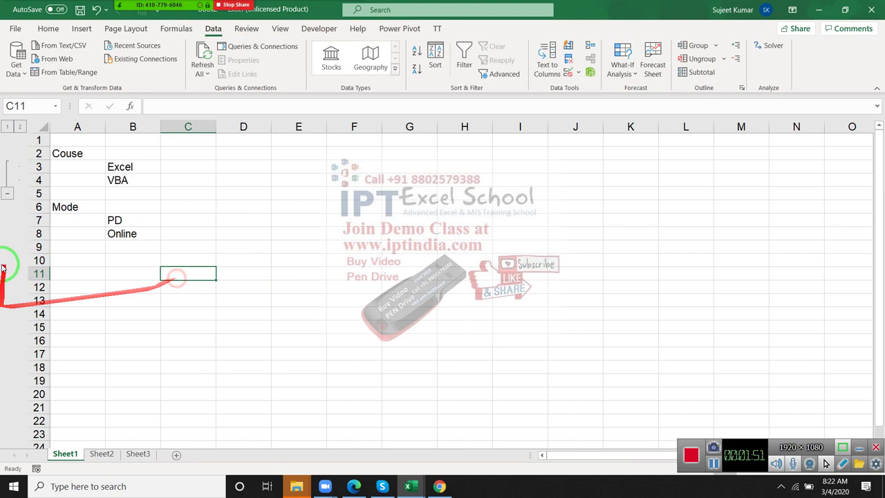
Step: Collapse, expand and re-collapse the Excel/VBA group, then select rows 7–8
{"action": "left_click", "coordinate": [7, 193]}
{"action": "left_click", "coordinate": [11, 168]}
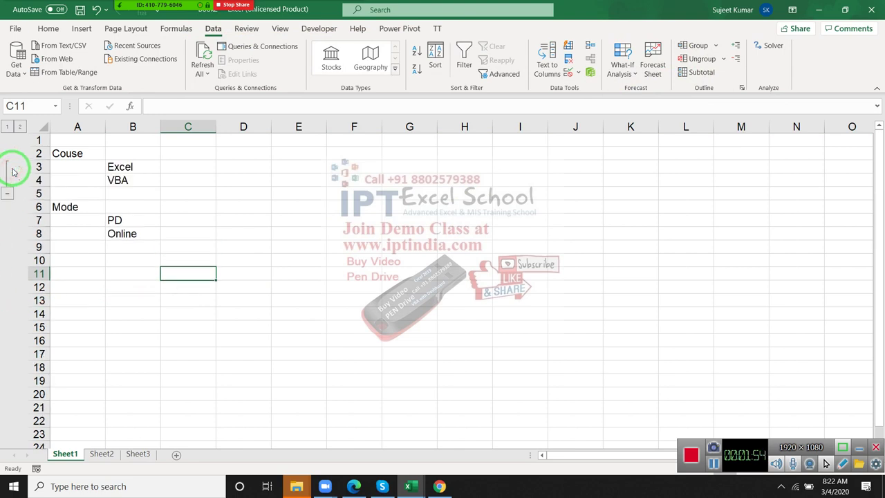
{"action": "left_click", "coordinate": [11, 192]}
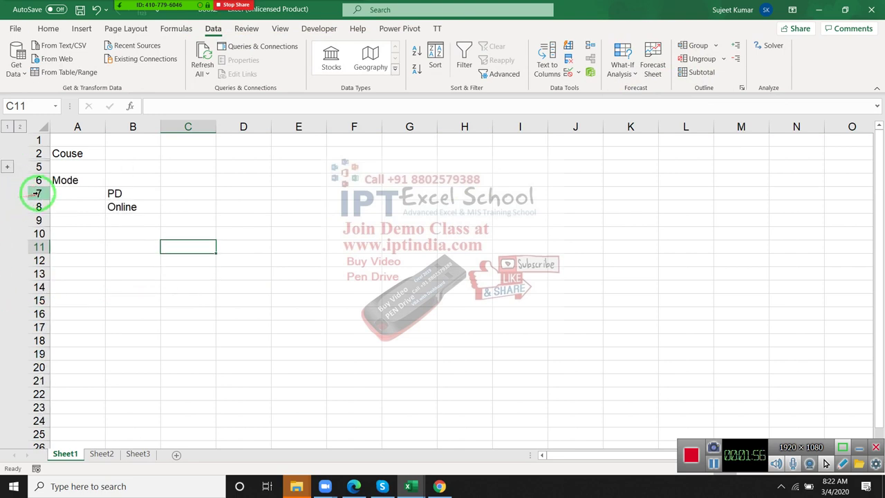
{"action": "left_click_drag", "start_coordinate": [39, 193], "coordinate": [39, 205]}
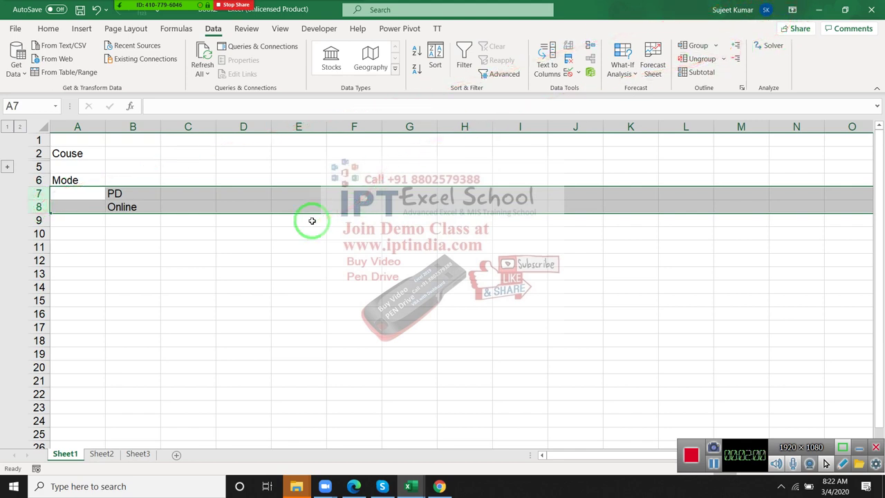
Step: Group rows 7–8 (PD and Online) and collapse that group
{"action": "left_click", "coordinate": [697, 46]}
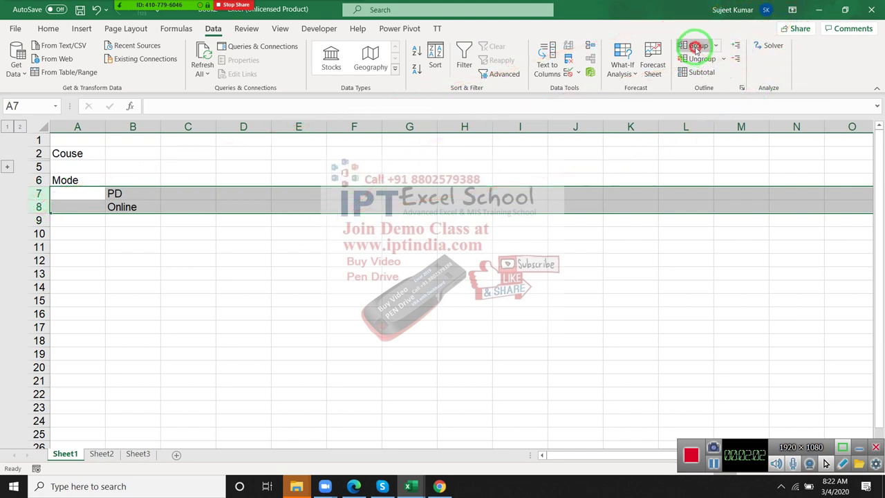
{"action": "left_click", "coordinate": [188, 313]}
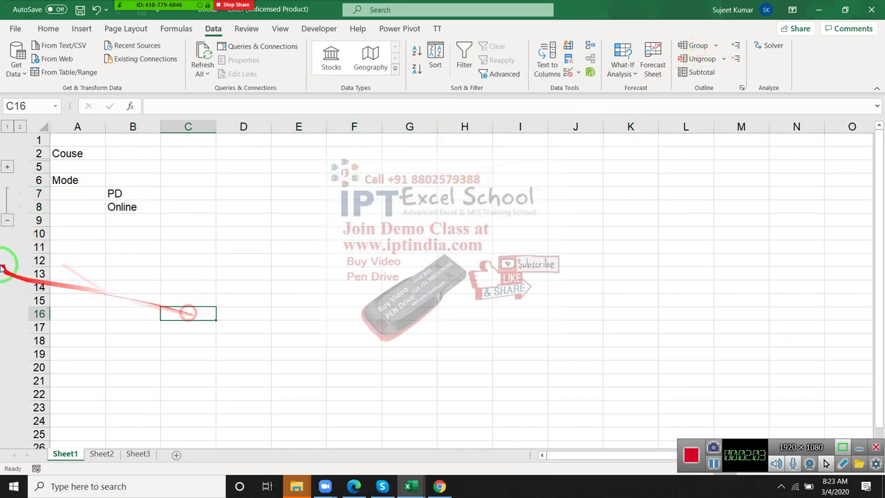
{"action": "left_click", "coordinate": [7, 220]}
{"action": "left_click", "coordinate": [102, 210]}
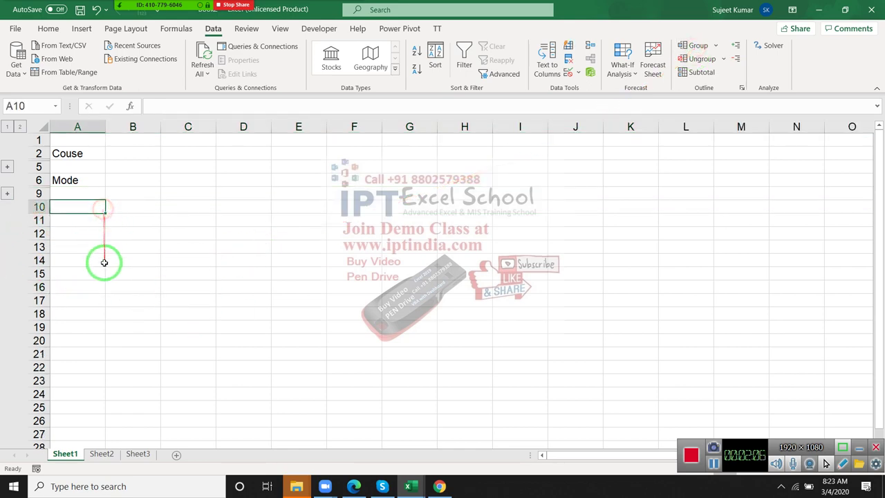
Step: Toggle both row groups open and closed, leaving them collapsed
{"action": "left_click", "coordinate": [7, 167]}
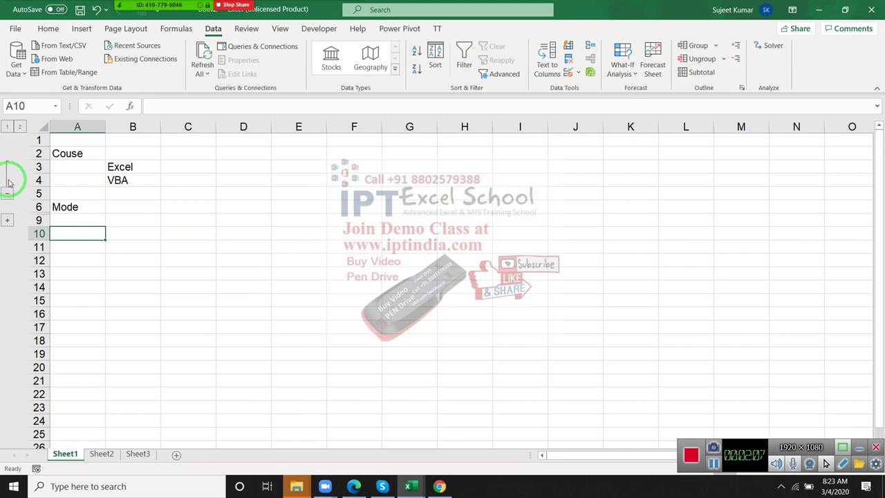
{"action": "left_click", "coordinate": [7, 194]}
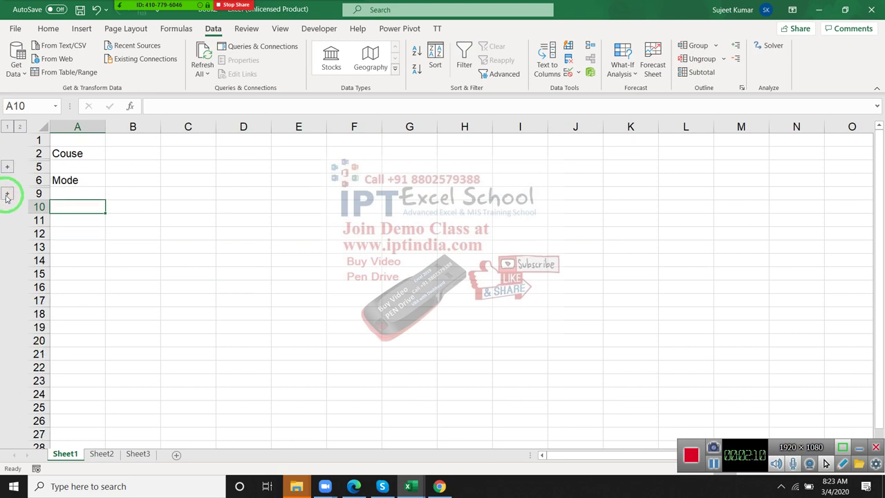
{"action": "left_click", "coordinate": [7, 195]}
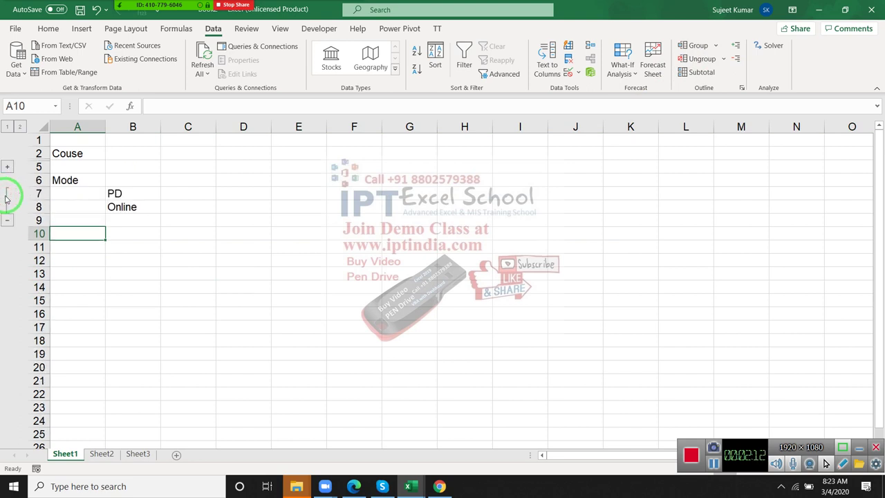
{"action": "left_click", "coordinate": [7, 220]}
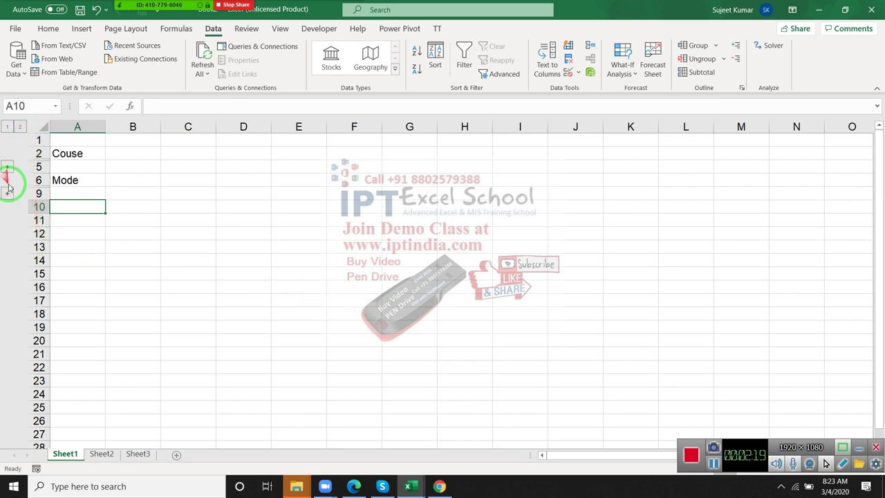
{"action": "left_click", "coordinate": [75, 155]}
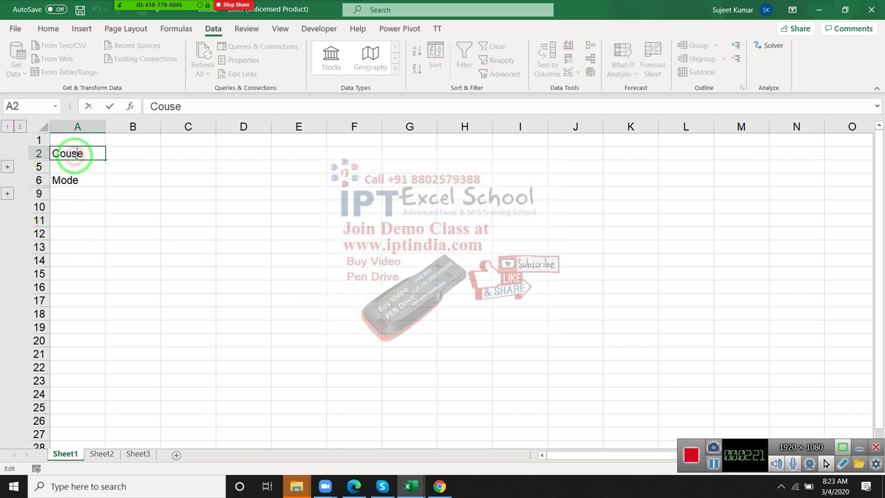
{"action": "left_click", "coordinate": [73, 169]}
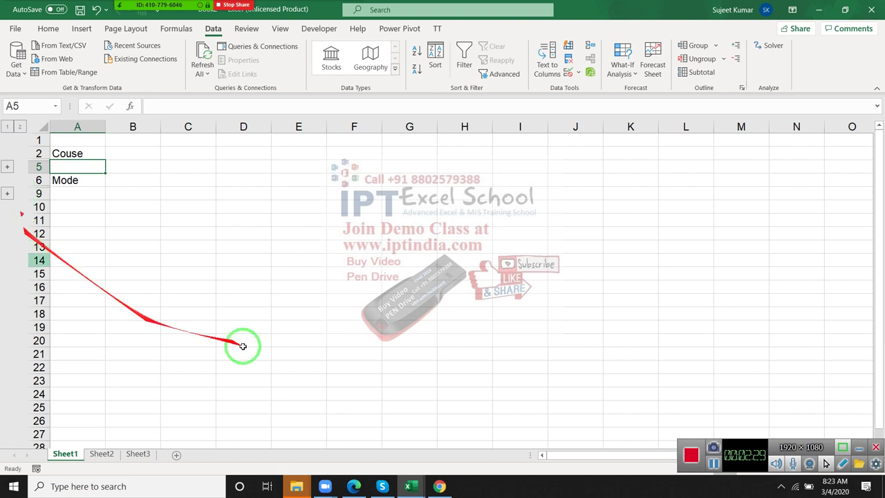
{"action": "left_click", "coordinate": [708, 470]}
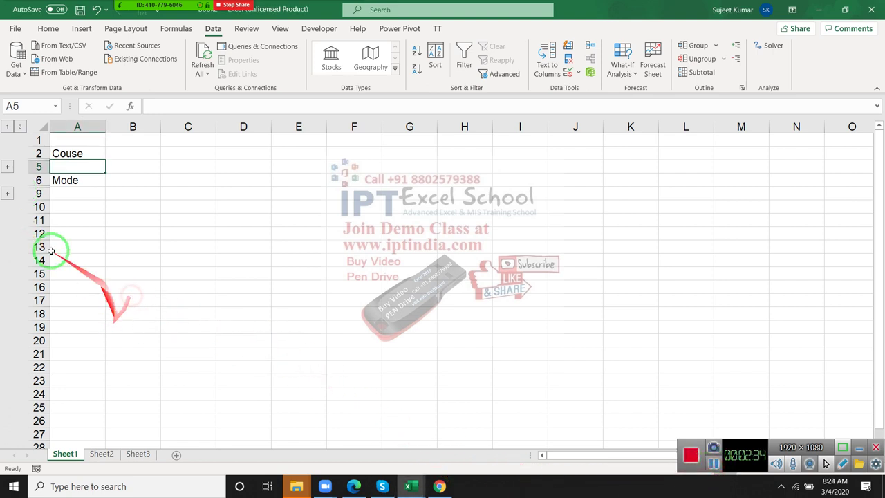
Step: Ungroup rows 2–6 and rows 6–9 to remove both outline groups
{"action": "left_click_drag", "start_coordinate": [35, 180], "coordinate": [33, 153]}
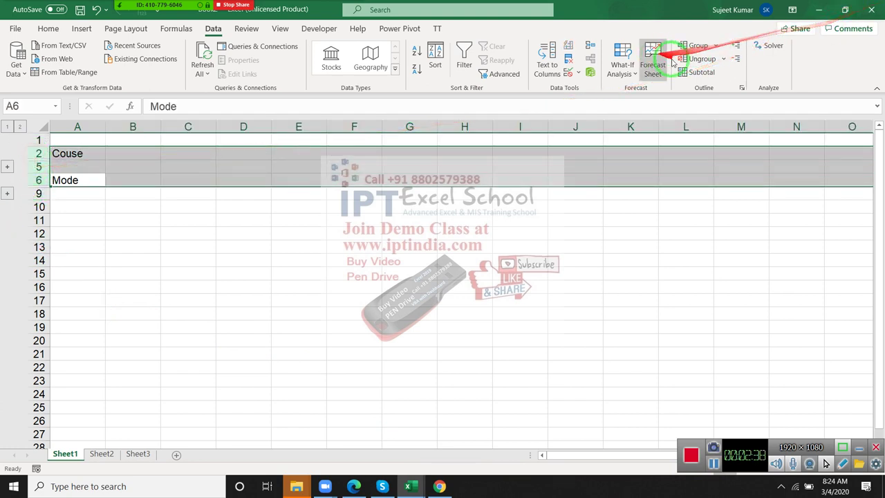
{"action": "left_click", "coordinate": [715, 59]}
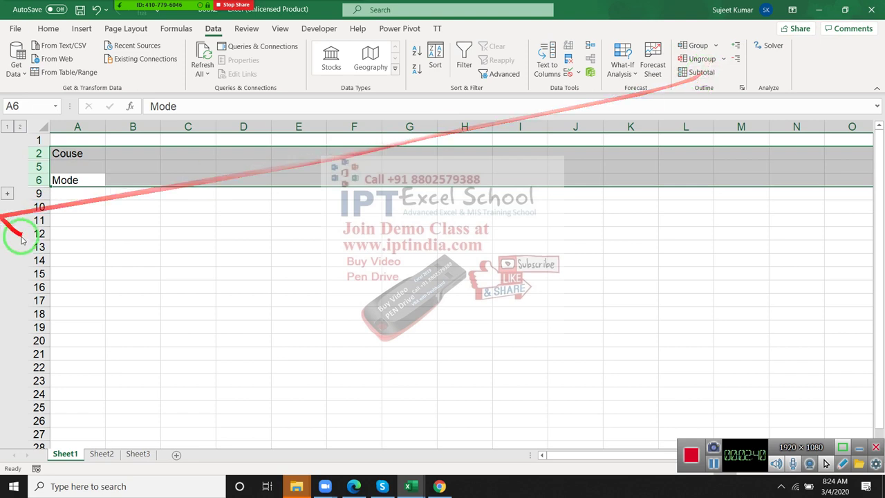
{"action": "left_click_drag", "start_coordinate": [38, 193], "coordinate": [38, 180]}
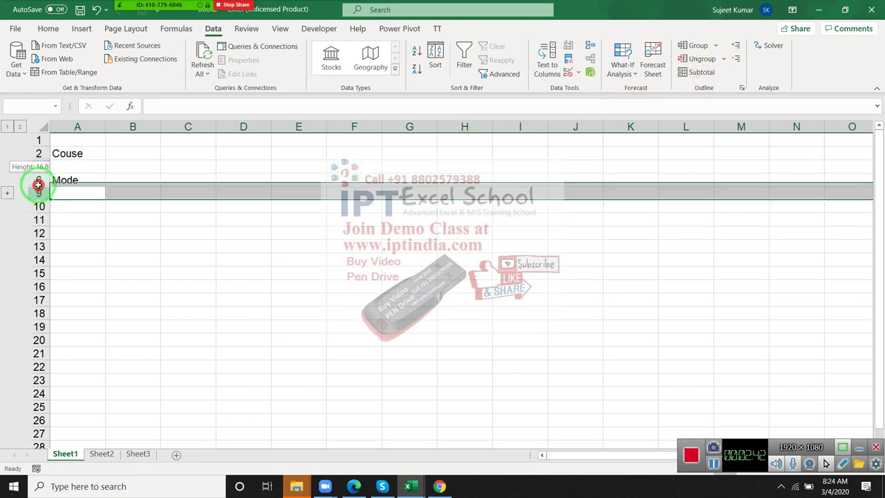
{"action": "left_click", "coordinate": [705, 60]}
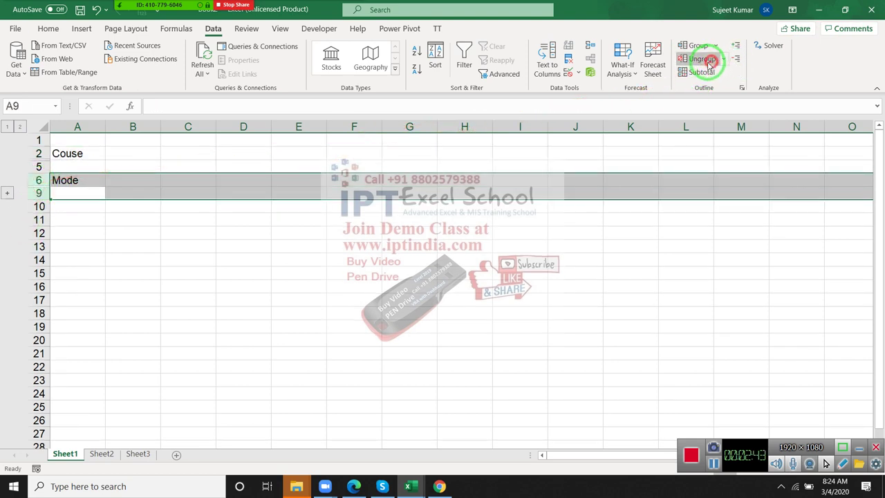
{"action": "left_click", "coordinate": [122, 258]}
Step: Unhide rows 3, 4, 7 and 8 by unhiding across rows 2–10
{"action": "left_click_drag", "start_coordinate": [11, 153], "coordinate": [10, 200]}
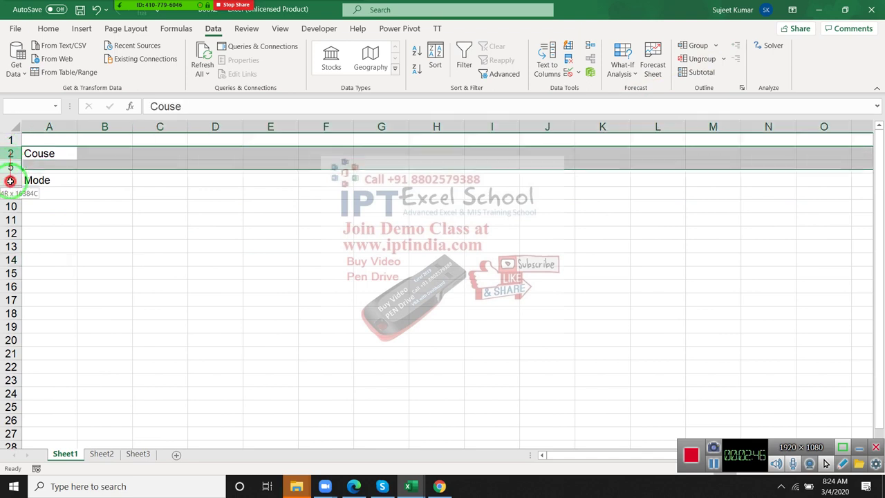
{"action": "right_click", "coordinate": [11, 200]}
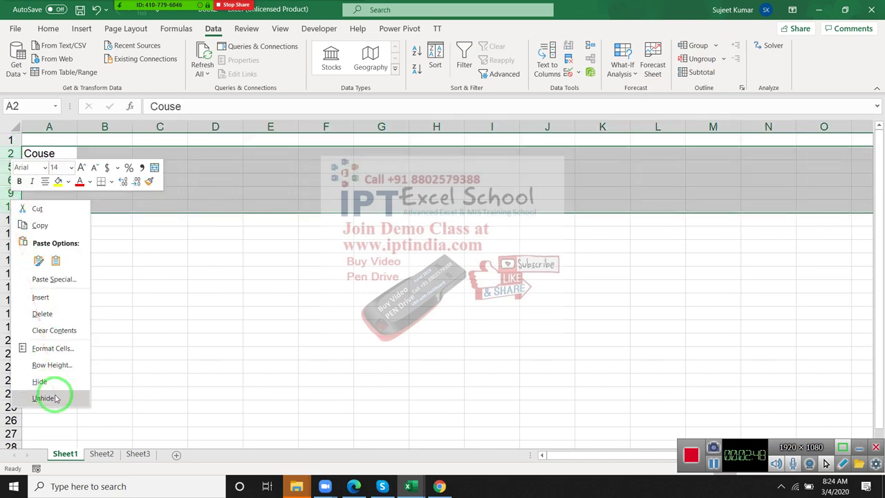
{"action": "left_click", "coordinate": [54, 395]}
{"action": "left_click", "coordinate": [92, 286]}
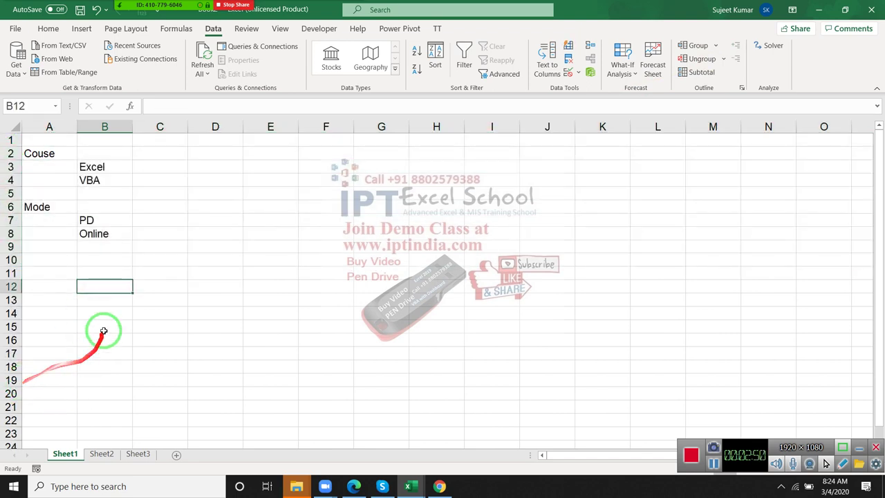
Step: Open Sheet1's code window through View Code on its sheet-tab menu
{"action": "left_click", "coordinate": [322, 232]}
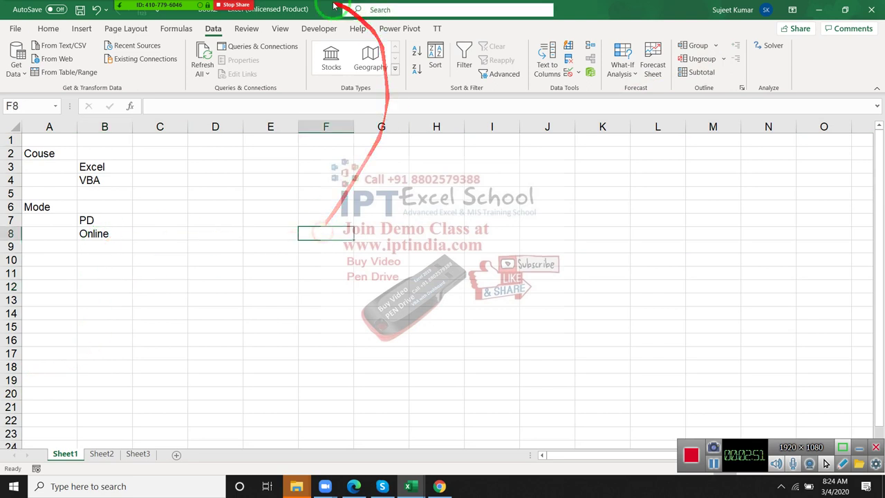
{"action": "right_click", "coordinate": [70, 455]}
{"action": "left_click", "coordinate": [116, 343]}
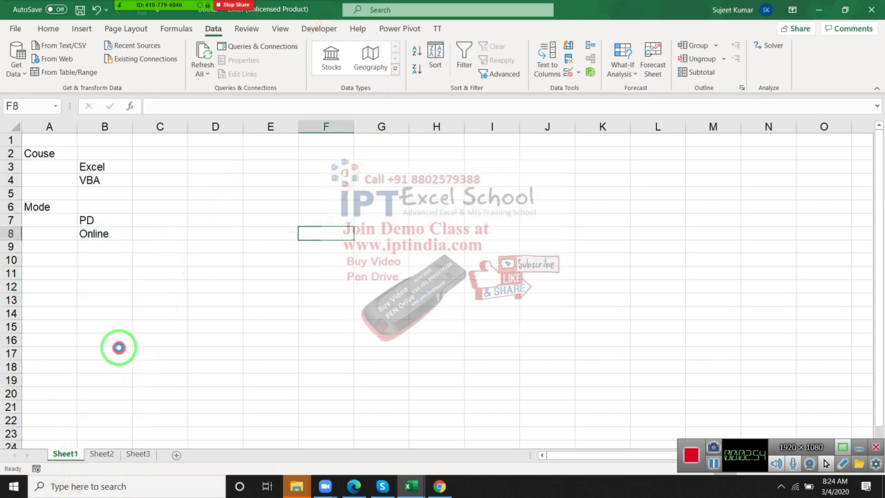
{"action": "key", "text": "Escape"}
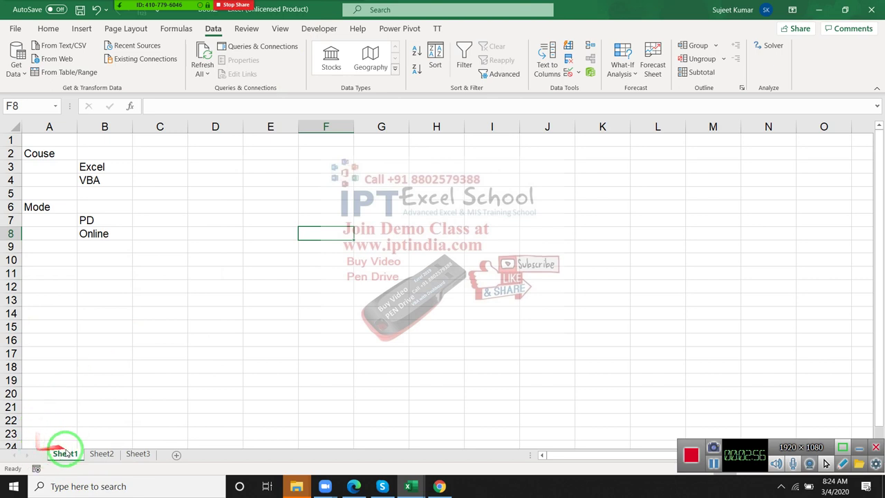
{"action": "right_click", "coordinate": [65, 453]}
{"action": "left_click", "coordinate": [105, 355]}
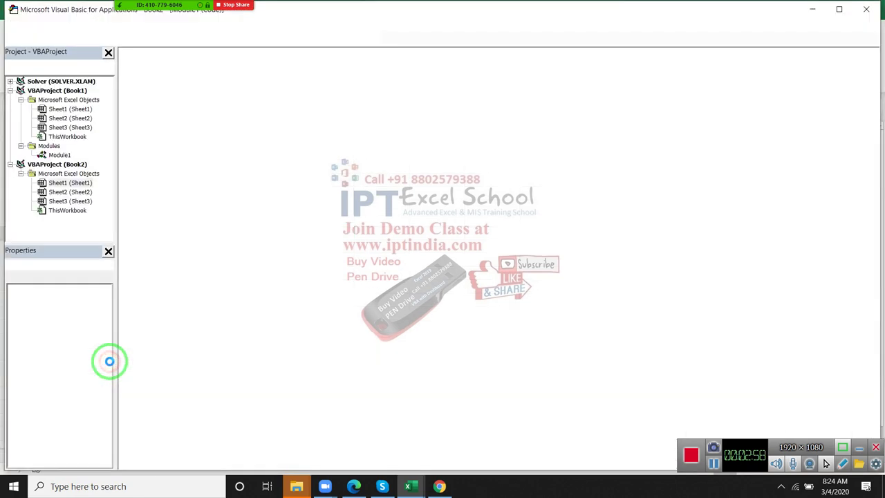
Step: Insert Worksheet event stubs for Sheet1, adding the BeforeDoubleClick event
{"action": "left_click", "coordinate": [274, 54]}
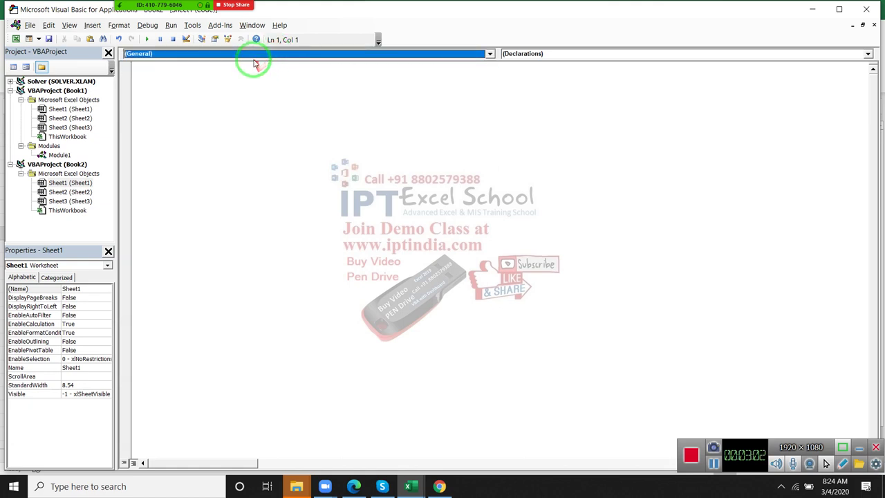
{"action": "left_click", "coordinate": [254, 56]}
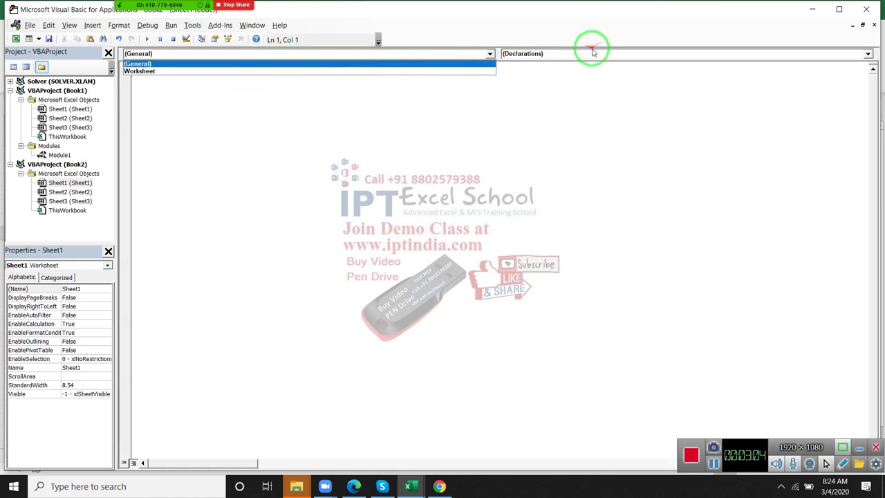
{"action": "left_click", "coordinate": [304, 74]}
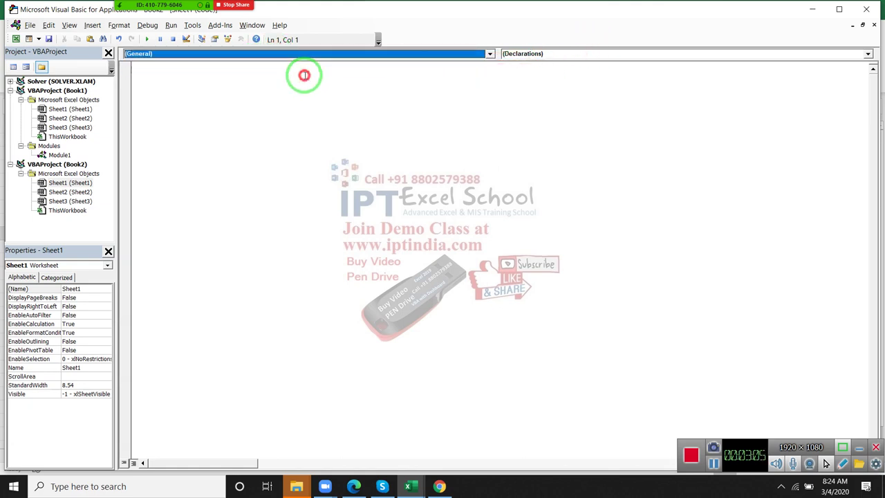
{"action": "left_click", "coordinate": [603, 57]}
{"action": "left_click", "coordinate": [381, 99]}
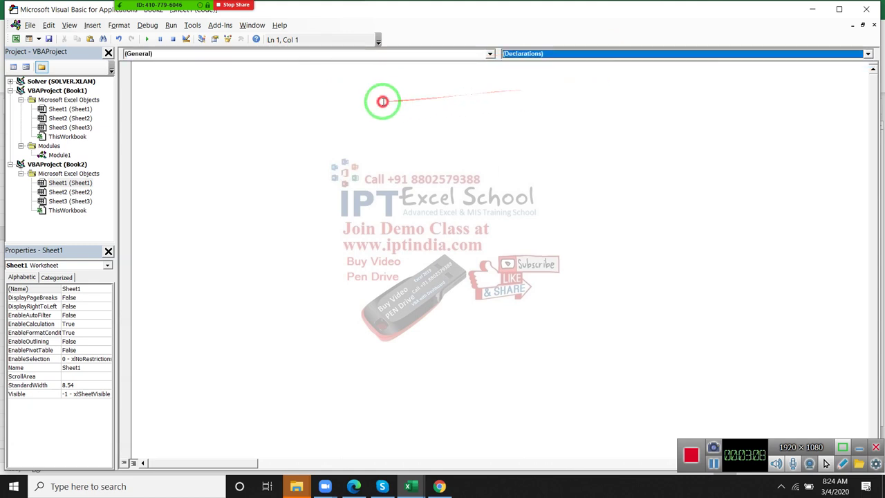
{"action": "left_click", "coordinate": [342, 55]}
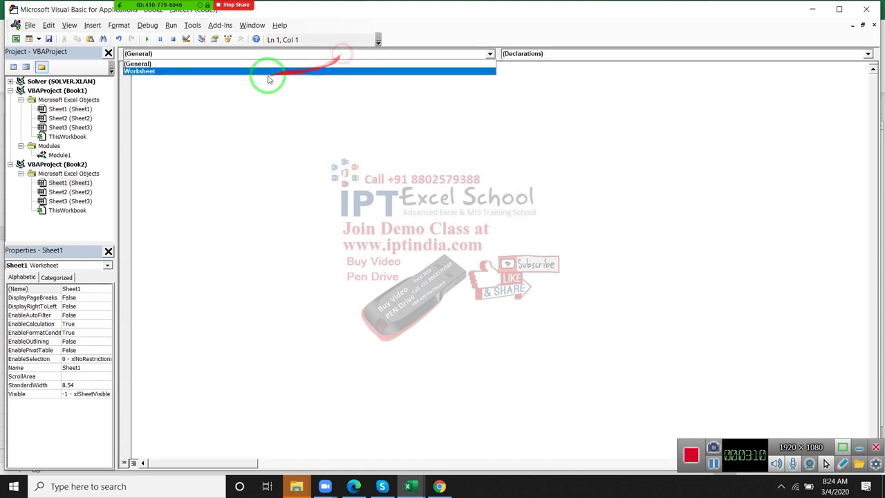
{"action": "left_click", "coordinate": [246, 72]}
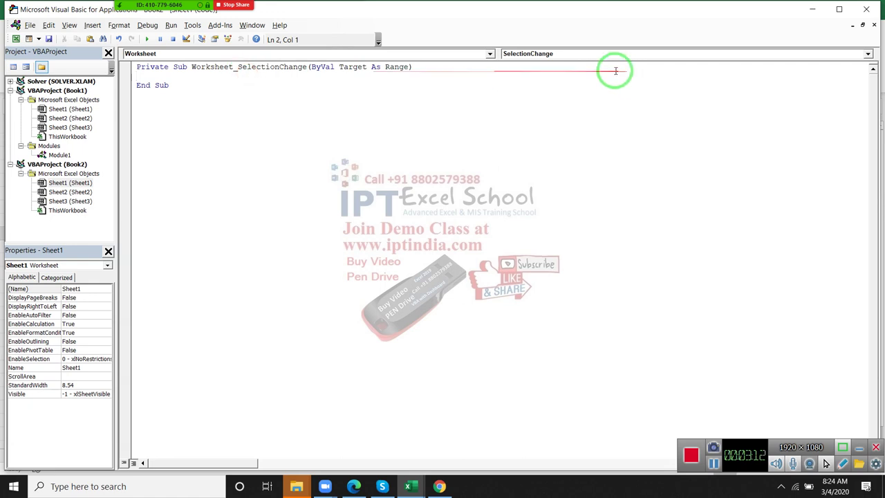
{"action": "left_click", "coordinate": [585, 60]}
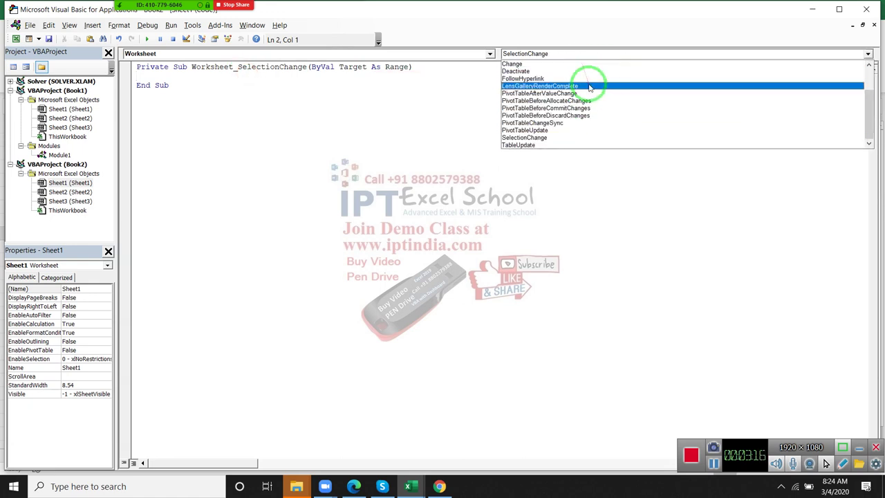
{"action": "scroll", "coordinate": [587, 85], "scroll_direction": "up", "scroll_amount": 2}
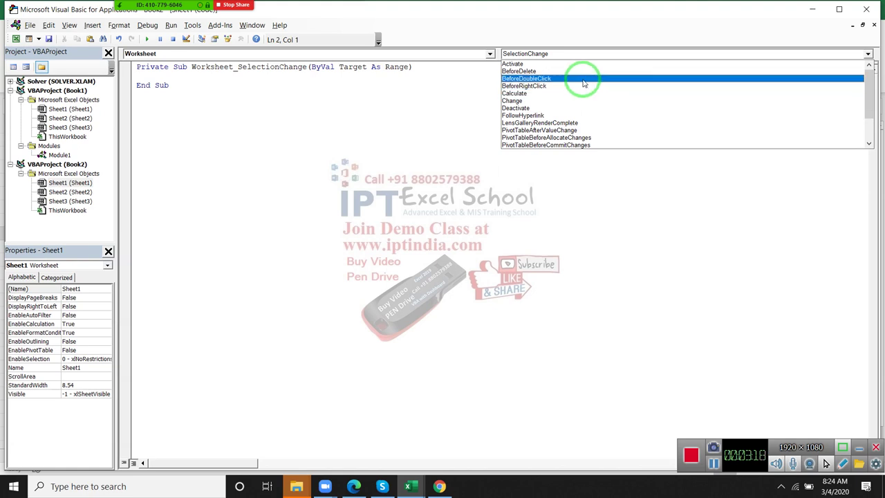
{"action": "left_click", "coordinate": [583, 78]}
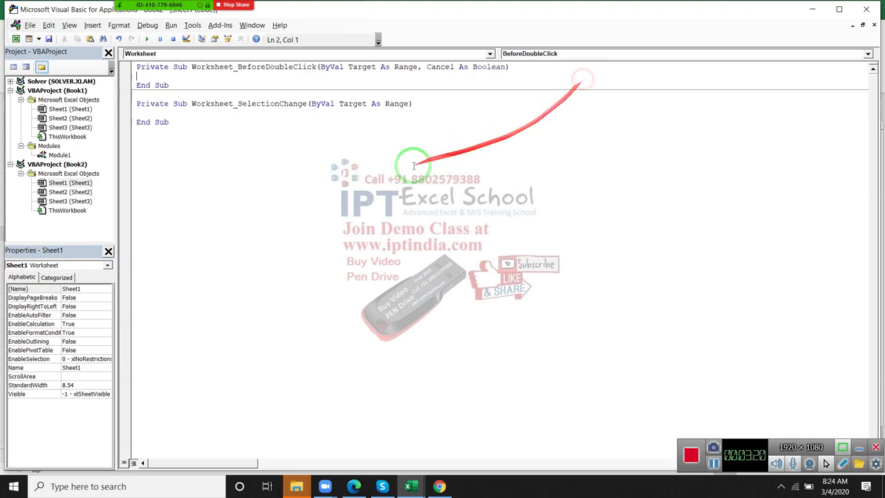
Step: Delete the SelectionChange procedure and add blank lines inside the BeforeDoubleClick Sub
{"action": "left_click", "coordinate": [216, 156]}
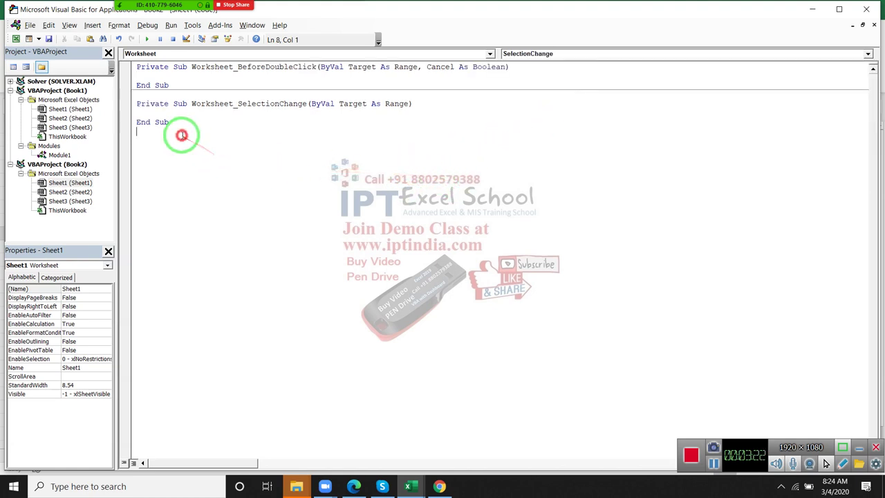
{"action": "left_click_drag", "start_coordinate": [178, 134], "coordinate": [128, 104]}
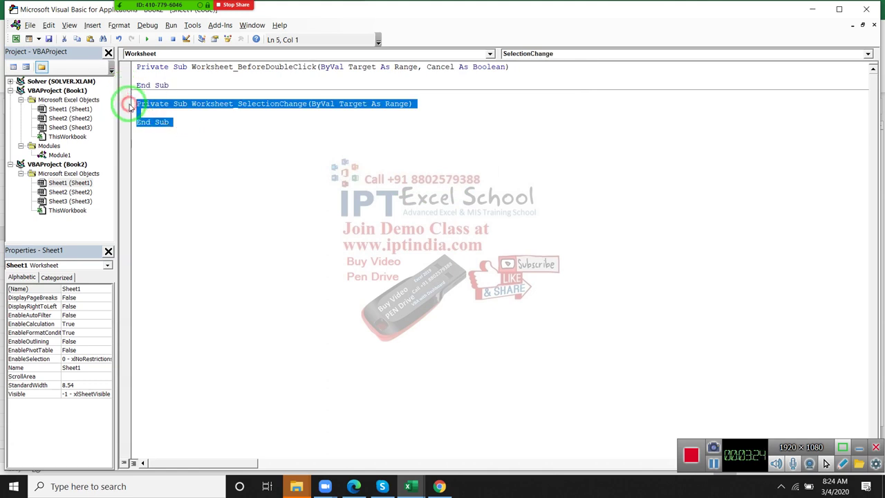
{"action": "key", "text": "Delete"}
{"action": "key", "text": "Return"}
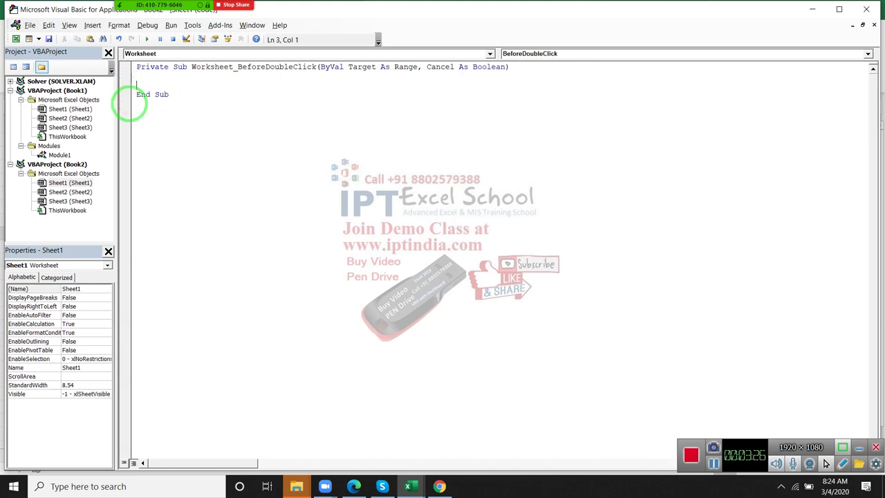
{"action": "key", "text": "Up"}
{"action": "key", "text": "Return"}
{"action": "key", "text": "Up"}
Step: Check cell A2, then type 'If ActiveCell.Address =' with Address picked from IntelliSense
{"action": "key", "text": "alt+F11"}
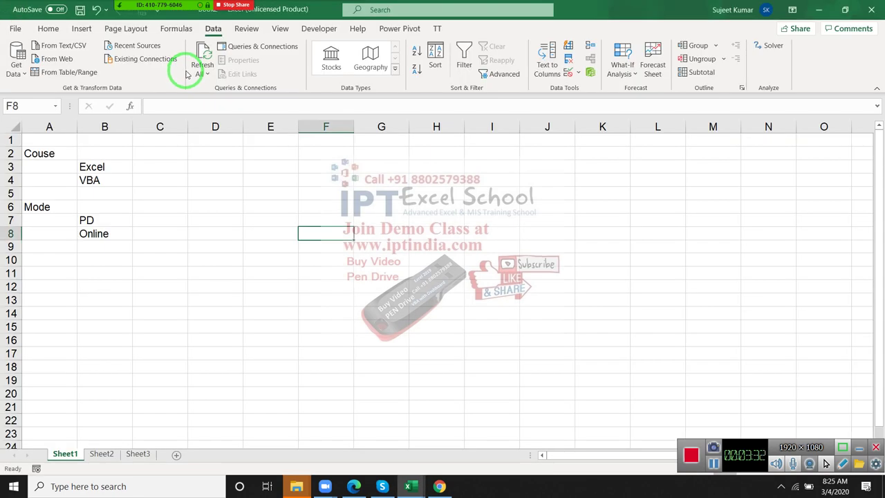
{"action": "left_click", "coordinate": [45, 154]}
{"action": "key", "text": "alt+F11"}
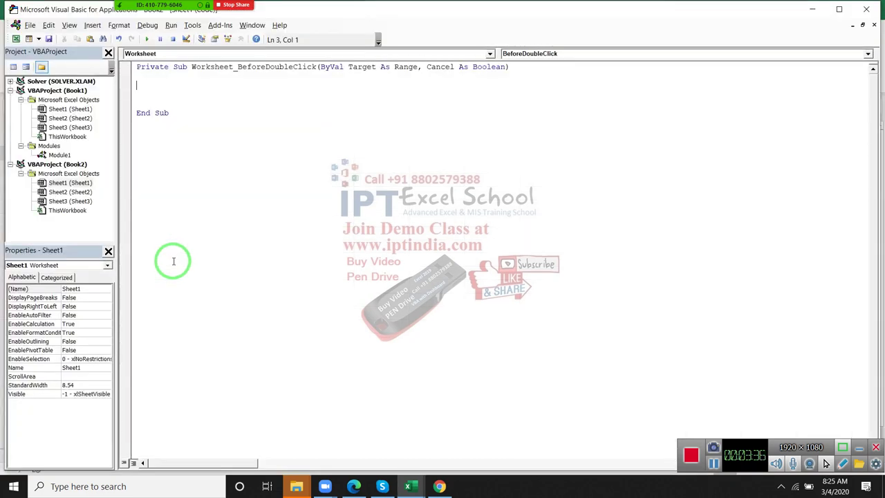
{"action": "type", "text": "if"}
{"action": "type", "text": " a"}
{"action": "type", "text": "cti"}
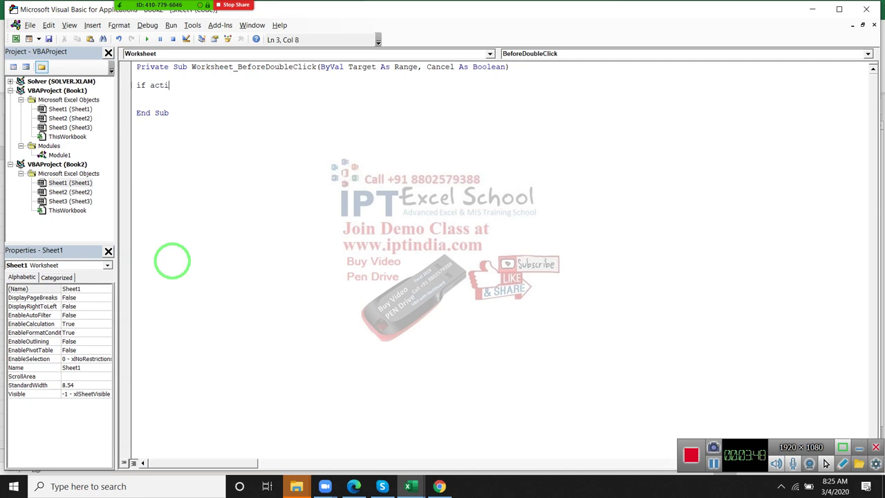
{"action": "type", "text": "vece"}
{"action": "key", "text": "BackSpace"}
{"action": "key", "text": "BackSpace"}
{"action": "key", "text": "BackSpace"}
{"action": "key", "text": "BackSpace"}
{"action": "type", "text": "e"}
{"action": "type", "text": "cell.a"}
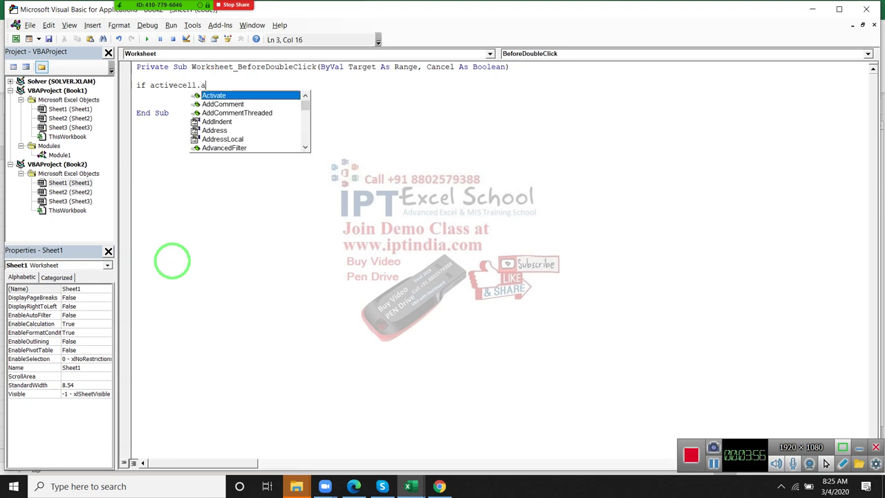
{"action": "type", "text": "dre"}
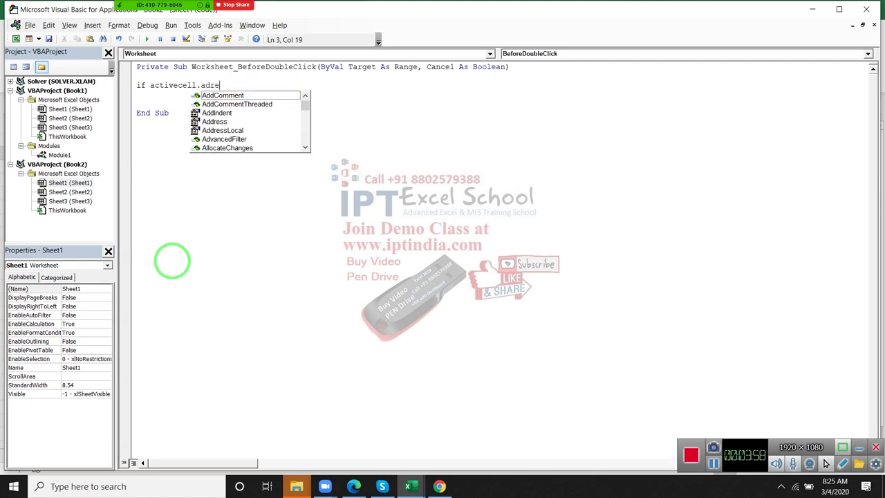
{"action": "key", "text": "BackSpace"}
{"action": "key", "text": "BackSpace"}
{"action": "type", "text": "d"}
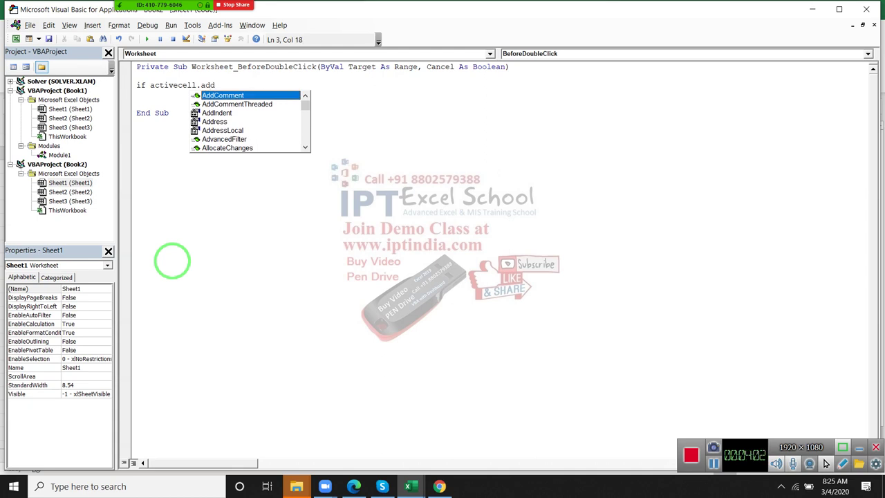
{"action": "key", "text": "Down"}
{"action": "key", "text": "Down"}
{"action": "key", "text": "Down"}
{"action": "key", "text": "Tab"}
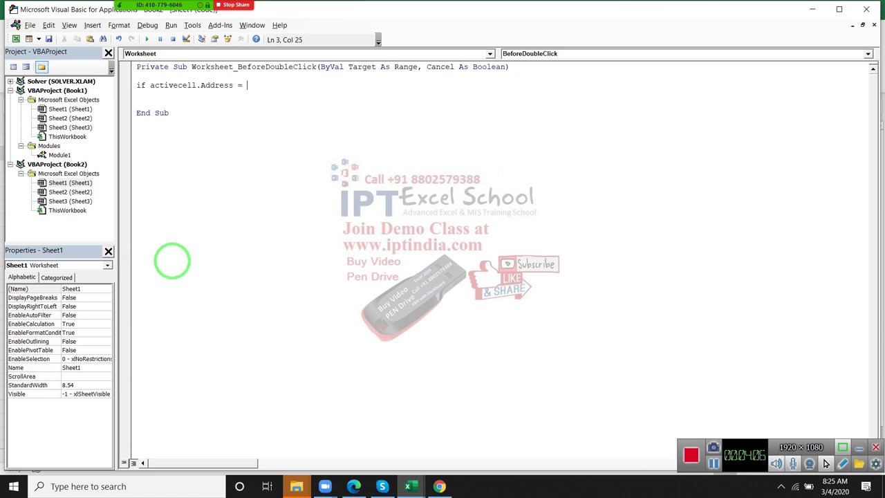
{"action": "key", "text": "alt+F11"}
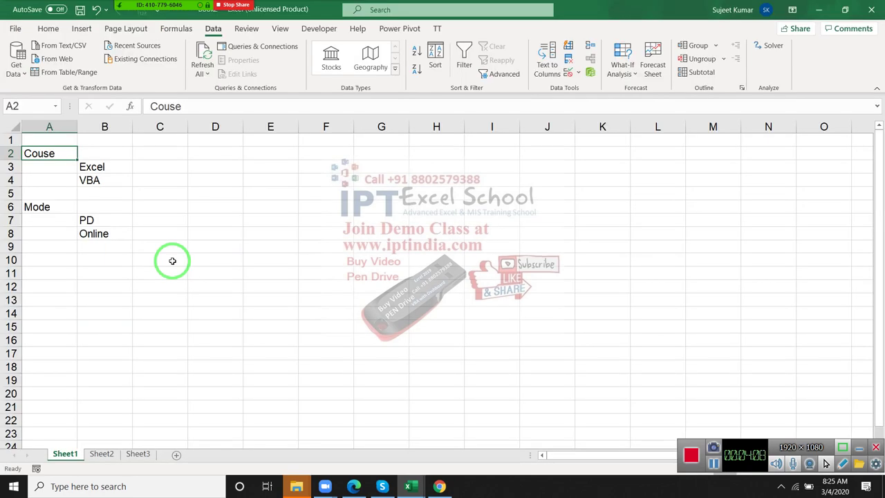
{"action": "key", "text": "alt+Tab"}
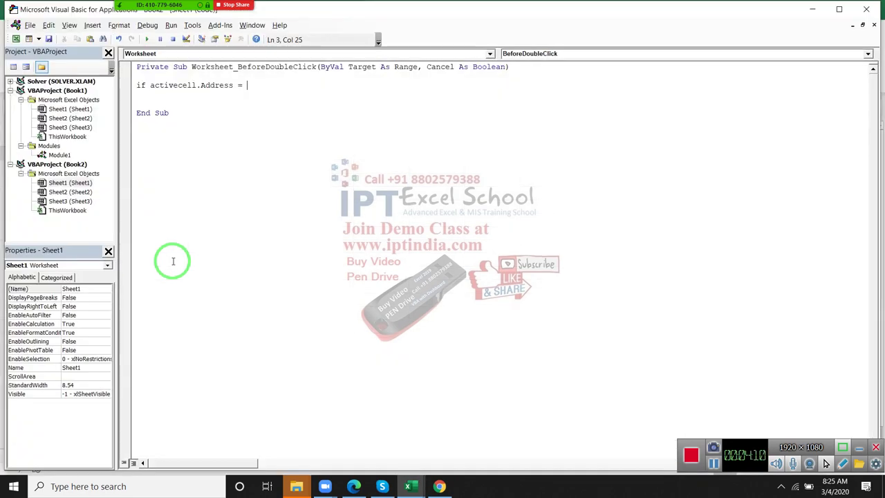
Step: Complete the line as 'If ActiveCell.Address = Cells(2, 1).Address Then' and verify A2
{"action": "type", "text": "cells("}
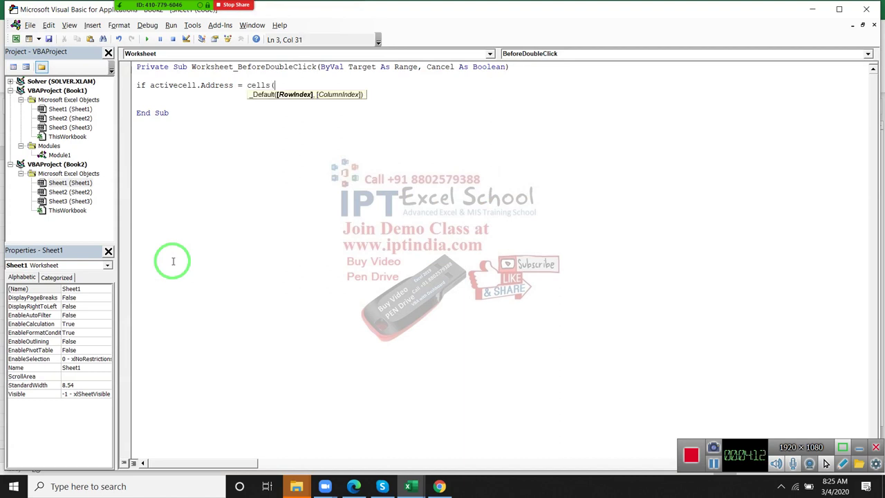
{"action": "type", "text": "2,1"}
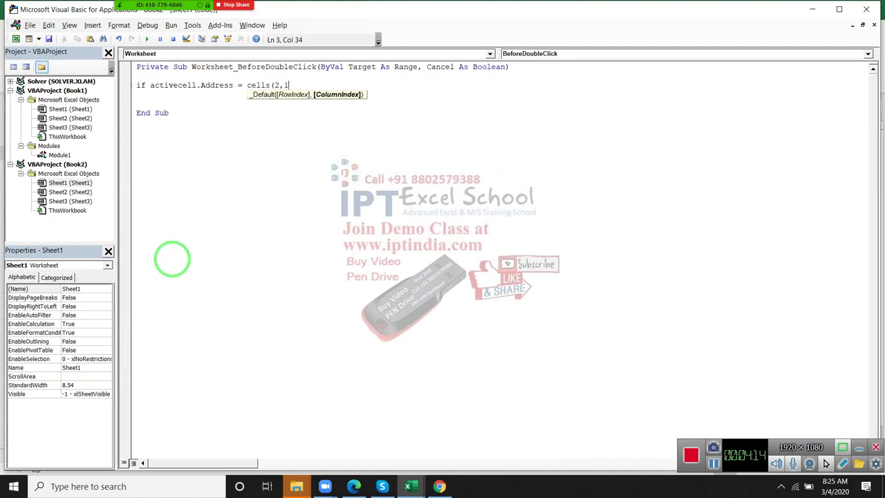
{"action": "type", "text": ")."}
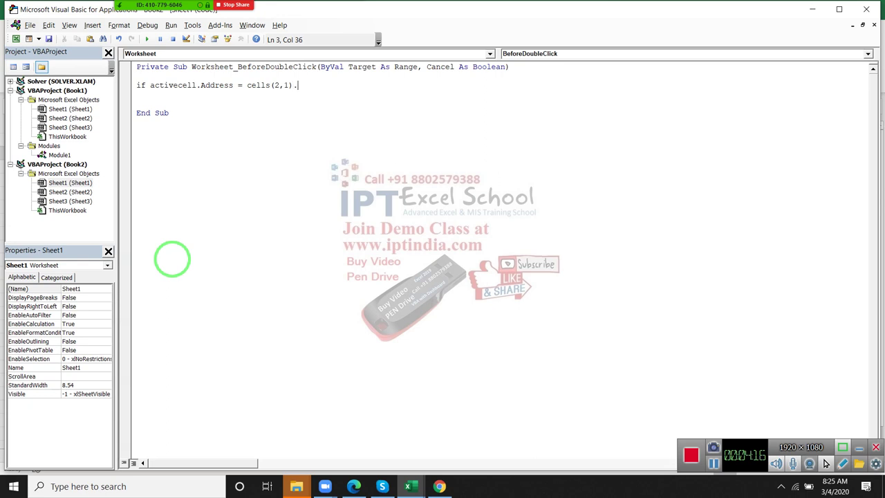
{"action": "type", "text": "addr"}
{"action": "type", "text": "ess"}
{"action": "type", "text": "s then"}
{"action": "key", "text": "Return"}
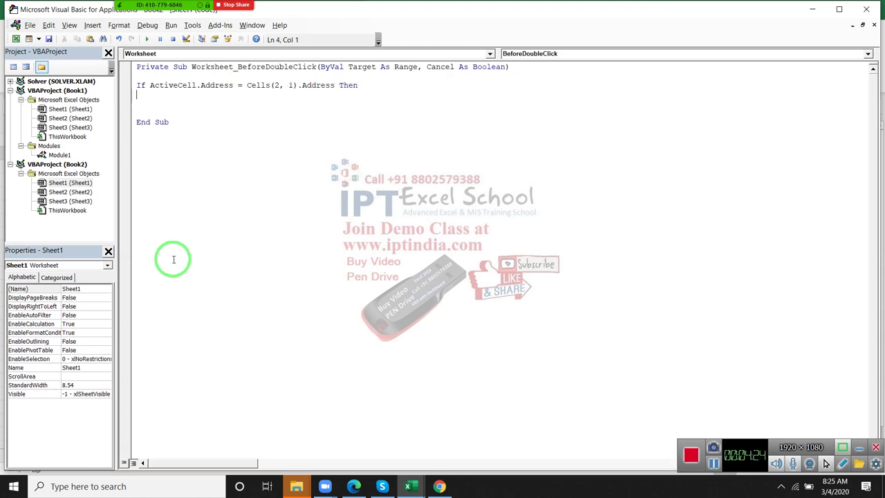
{"action": "key", "text": "alt+F11"}
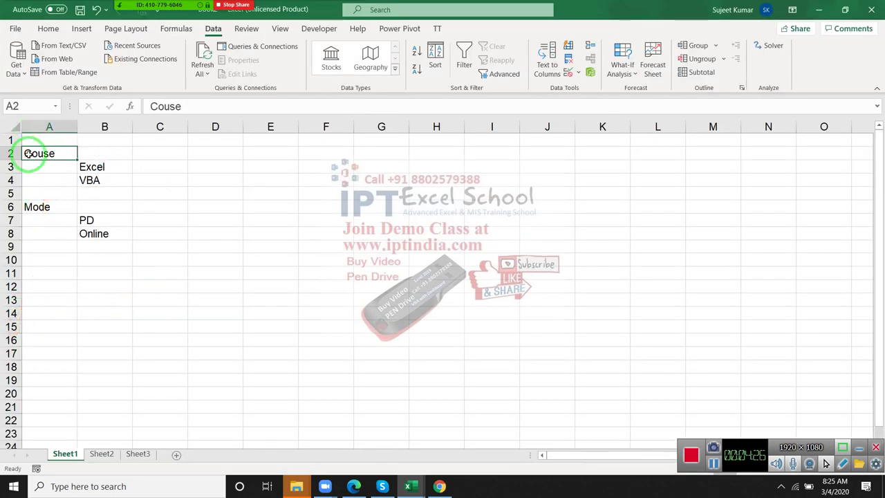
{"action": "left_click", "coordinate": [33, 179]}
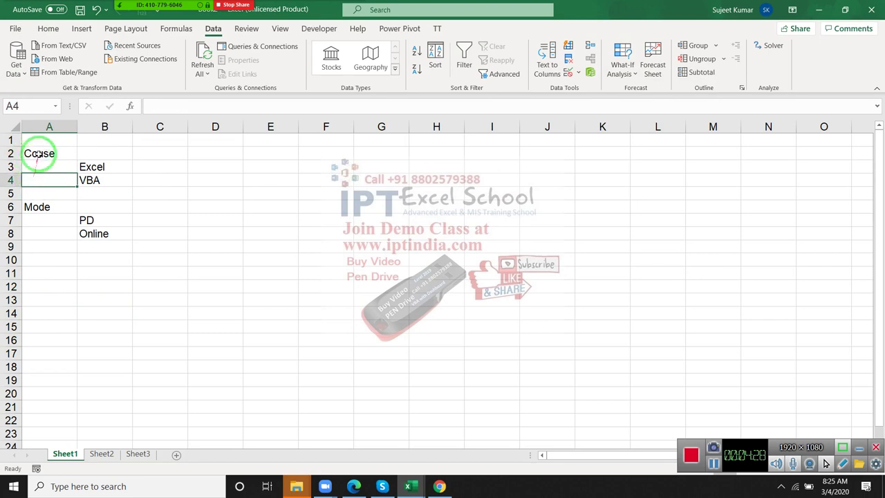
{"action": "left_click", "coordinate": [39, 154]}
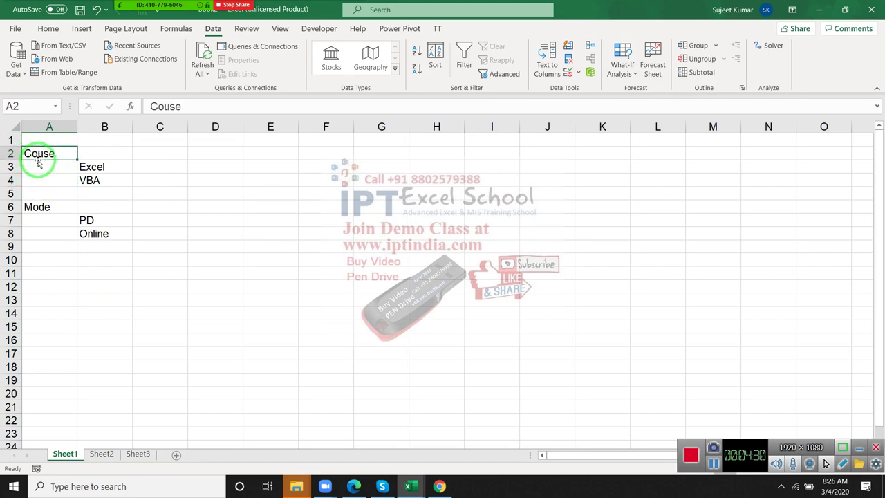
{"action": "key", "text": "alt+F11"}
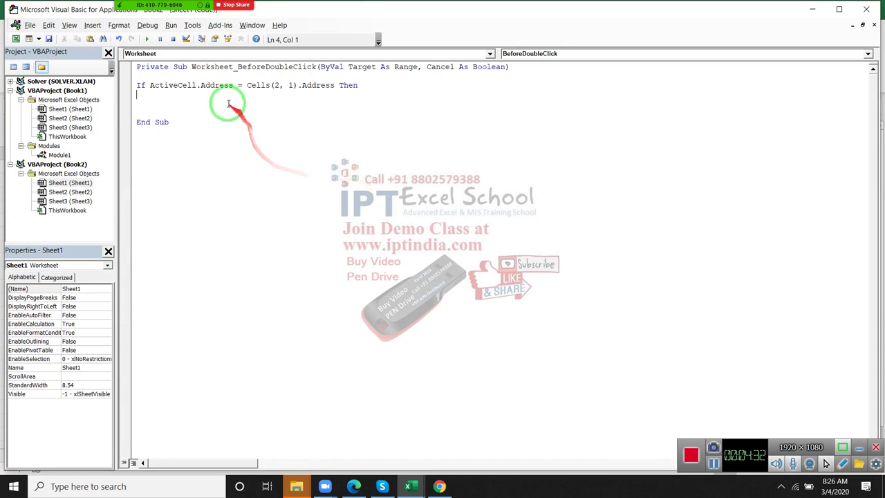
Step: Inspect Address and Cells(2, 1) in the condition, then select rows 3–4 for reference
{"action": "double_click", "coordinate": [216, 86]}
{"action": "left_click", "coordinate": [285, 86]}
{"action": "double_click", "coordinate": [288, 86]}
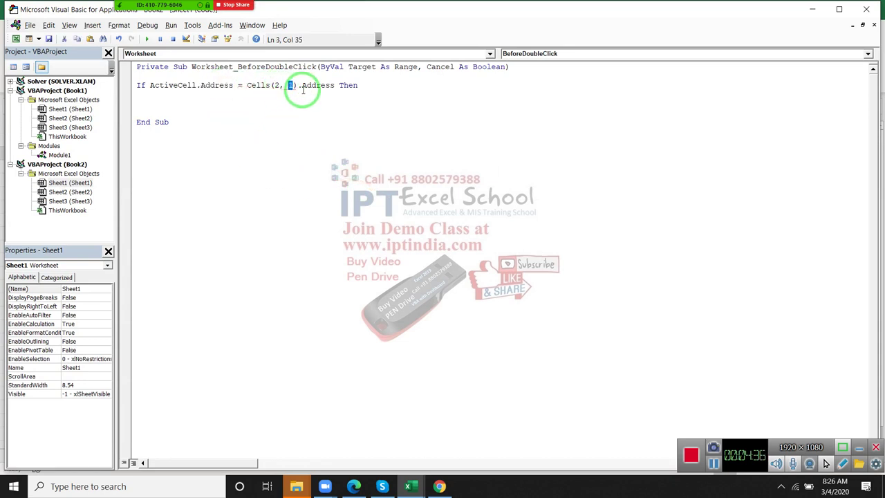
{"action": "left_click", "coordinate": [340, 86]}
{"action": "key", "text": "alt+F11"}
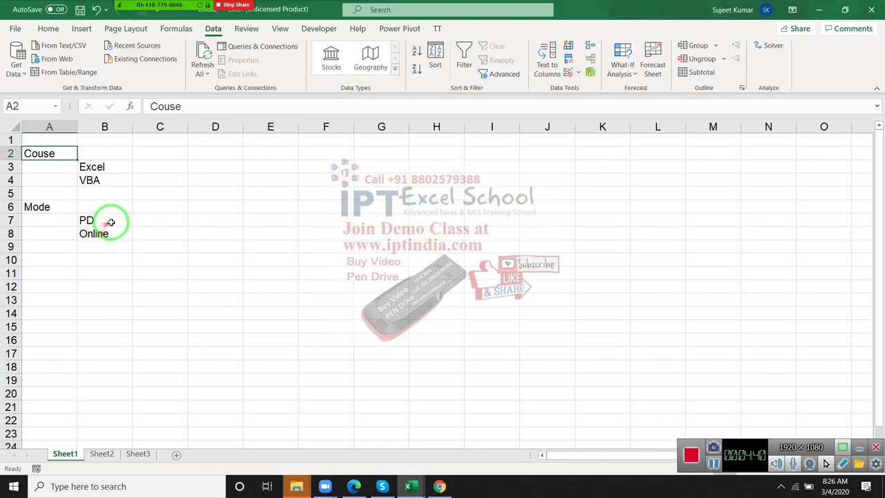
{"action": "left_click", "coordinate": [111, 220]}
{"action": "left_click_drag", "start_coordinate": [10, 167], "coordinate": [10, 180]}
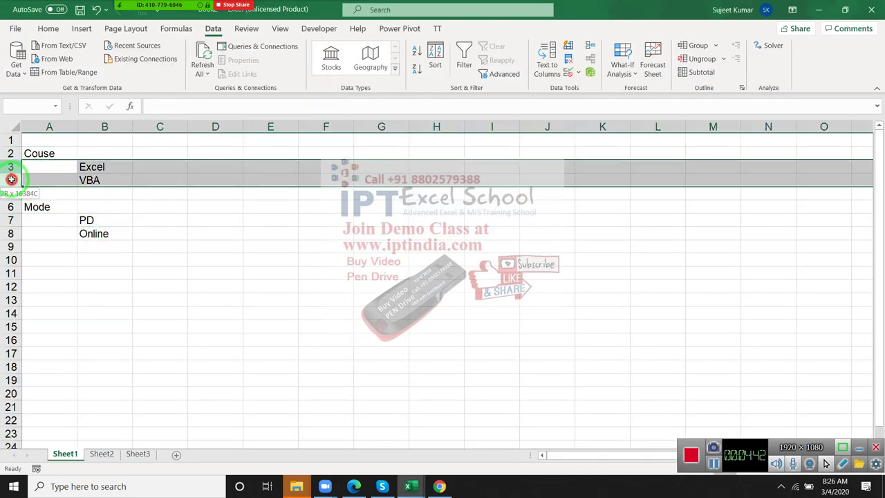
{"action": "key", "text": "alt+F11"}
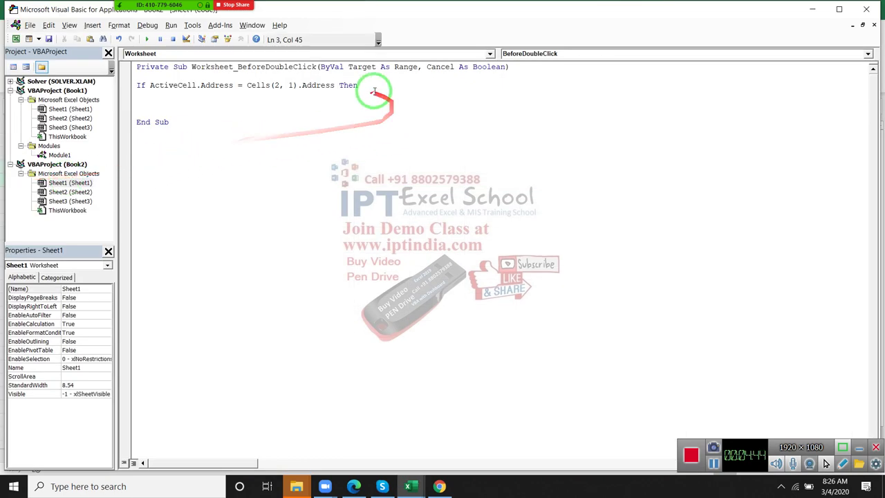
Step: Extend the If condition with And Range("3:4").Hidden = False
{"action": "type", "text": "a"}
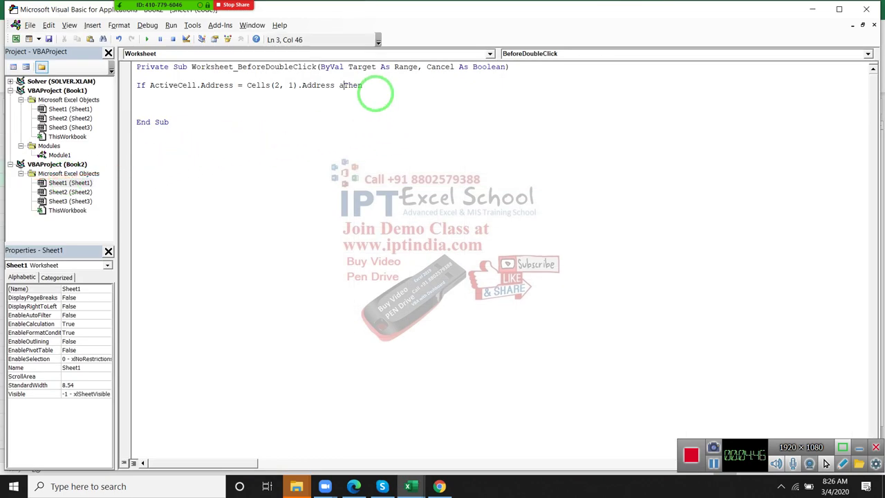
{"action": "type", "text": "nd "}
{"action": "type", "text": "ra"}
{"action": "type", "text": "nge("}
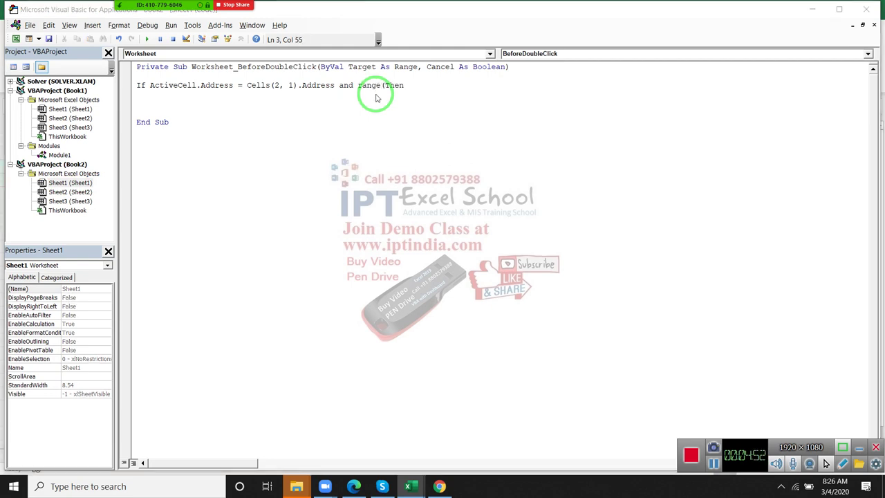
{"action": "key", "text": "alt+F11"}
{"action": "key", "text": "alt+Tab"}
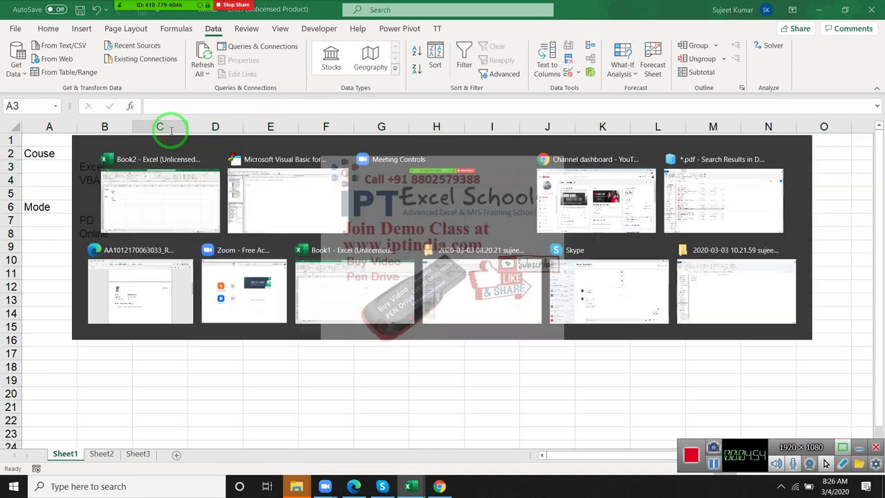
{"action": "type", "text": "3Then"}
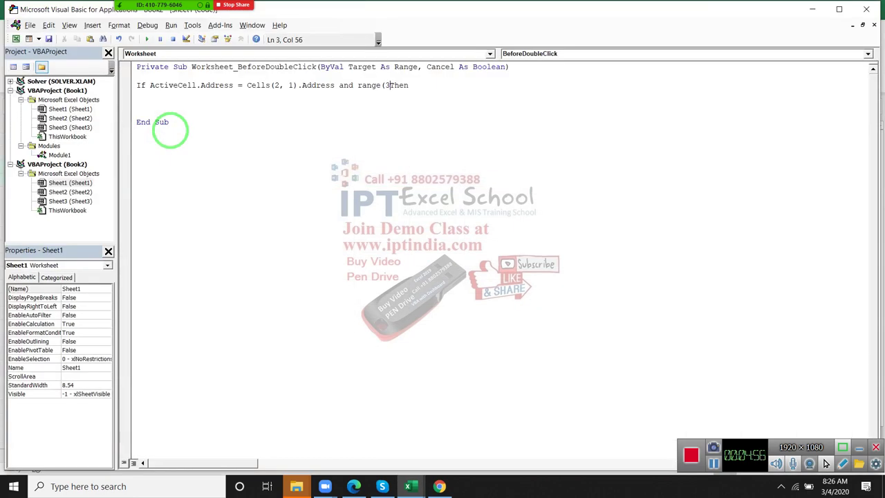
{"action": "type", "text": ":4"}
{"action": "key", "text": "Left"}
{"action": "type", "text": "\""}
{"action": "key", "text": "Right"}
{"action": "key", "text": "Right"}
{"action": "key", "text": "Right"}
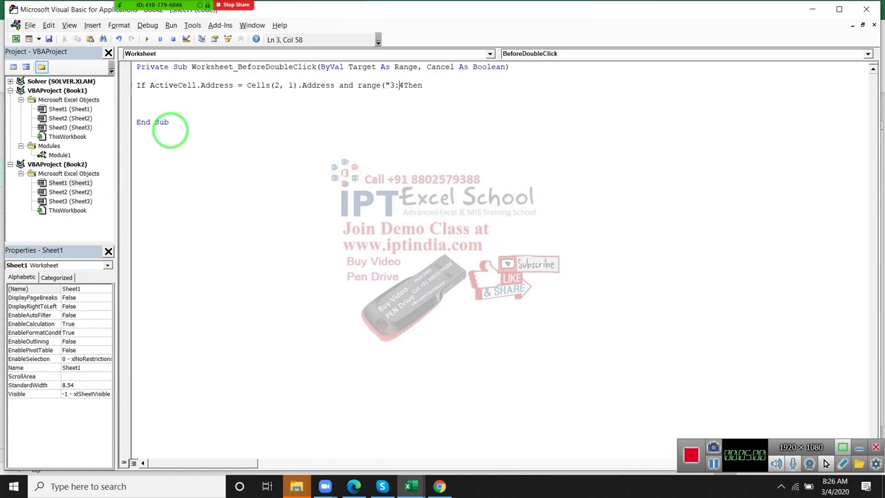
{"action": "type", "text": "\")"}
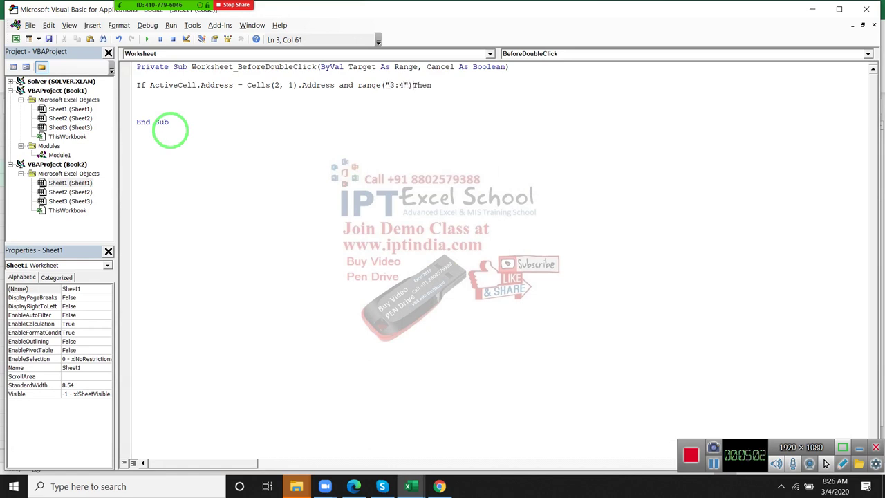
{"action": "type", "text": "."}
{"action": "type", "text": "hi"}
{"action": "type", "text": "n"}
{"action": "key", "text": "BackSpace"}
{"action": "key", "text": "BackSpace"}
{"action": "key", "text": "BackSpace"}
{"action": "key", "text": "BackSpace"}
{"action": "key", "text": "BackSpace"}
{"action": "key", "text": "BackSpace"}
{"action": "type", "text": ")"}
{"action": "type", "text": ".h  "}
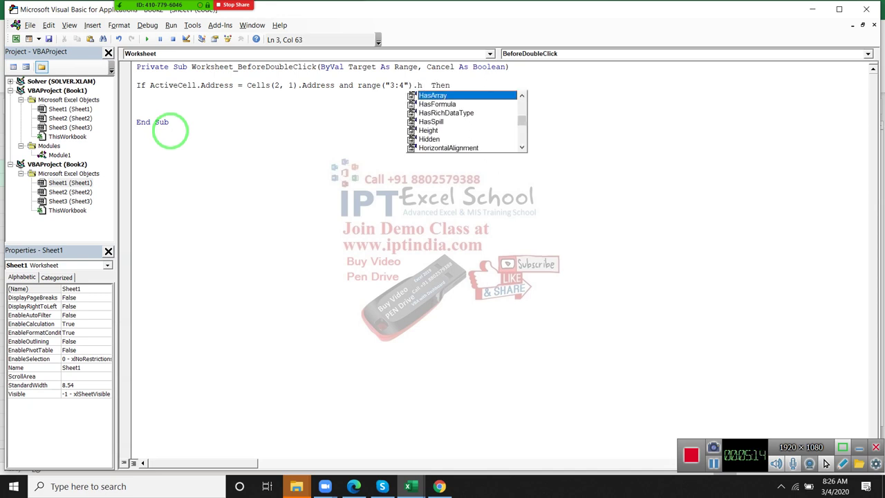
{"action": "type", "text": "i"}
{"action": "key", "text": "Tab"}
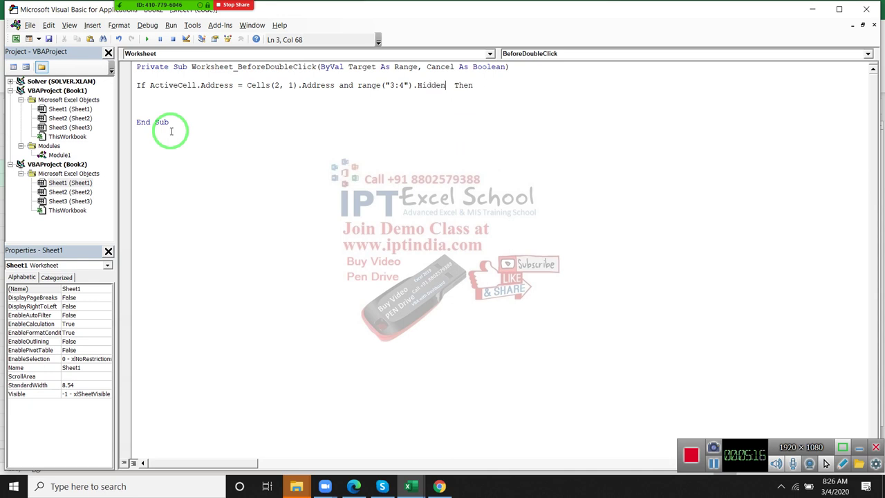
{"action": "type", "text": "= "}
{"action": "type", "text": "false"}
{"action": "key", "text": "Down"}
Step: Add the line Range("3:4").Hidden = True inside the If block
{"action": "type", "text": "ange"}
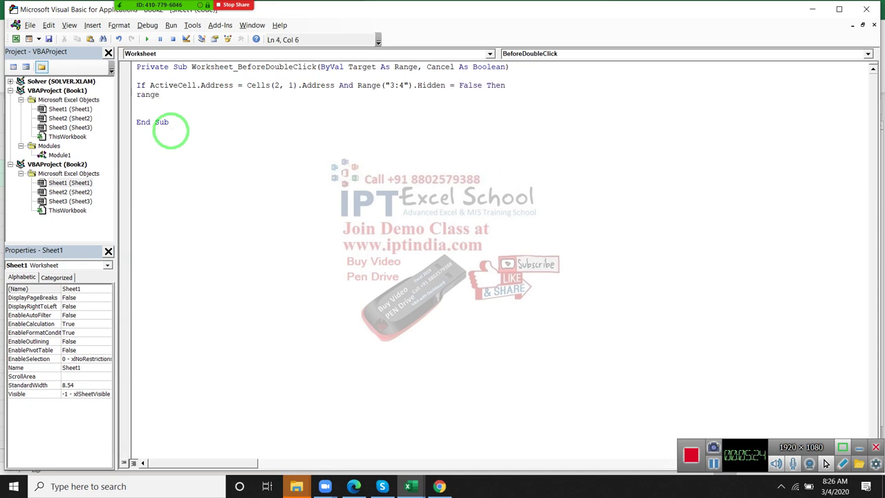
{"action": "type", "text": "("}
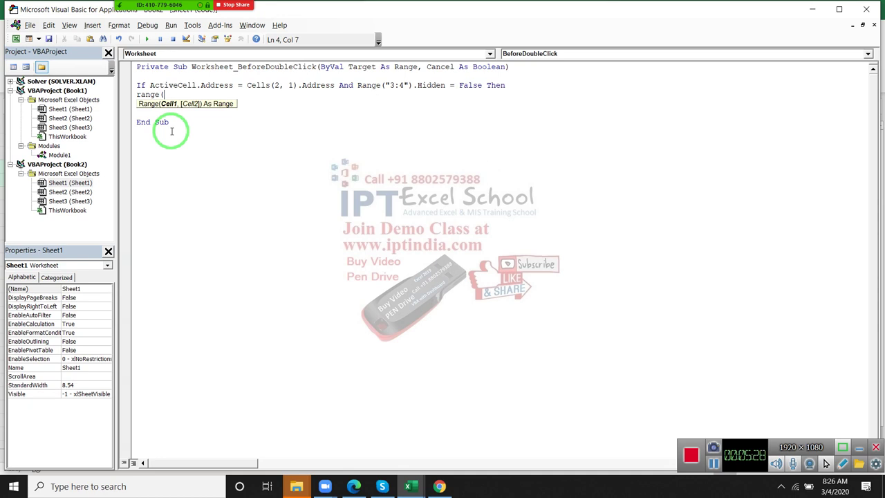
{"action": "type", "text": "\"3"}
{"action": "type", "text": ":4\""}
{"action": "type", "text": ")."}
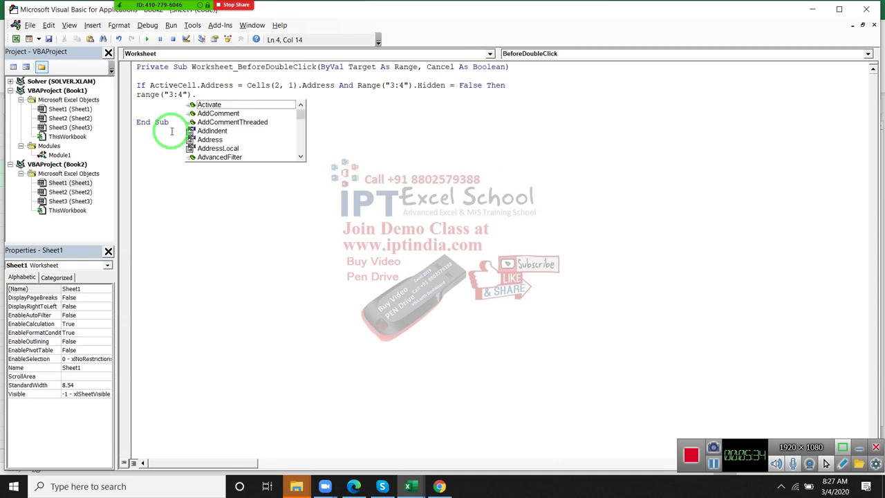
{"action": "type", "text": "hi"}
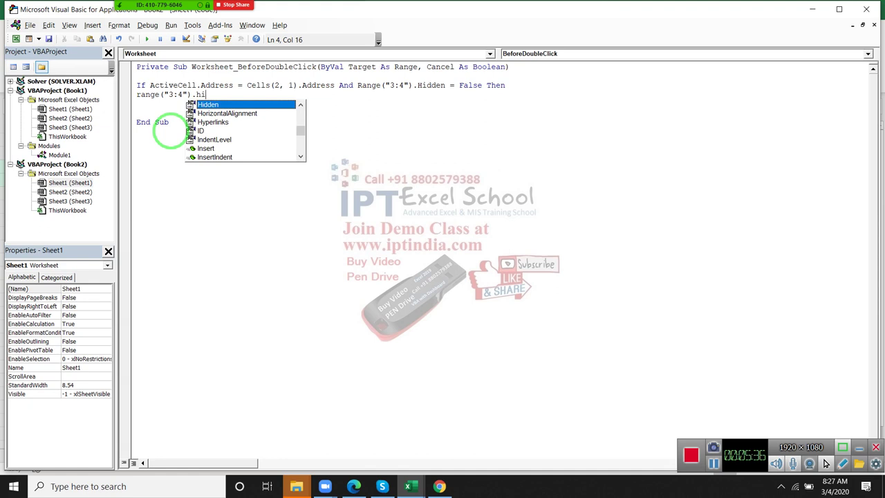
{"action": "key", "text": "Tab"}
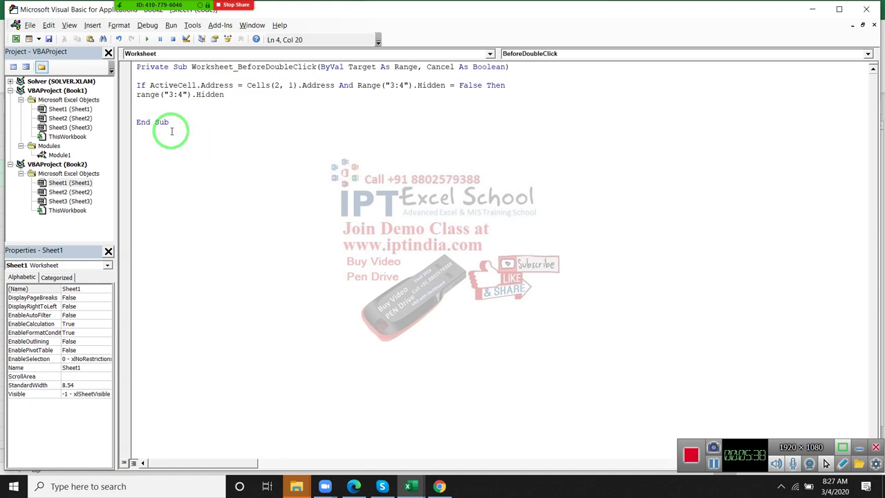
{"action": "type", "text": "=t"}
{"action": "type", "text": "ru"}
{"action": "type", "text": "e"}
{"action": "key", "text": "Return"}
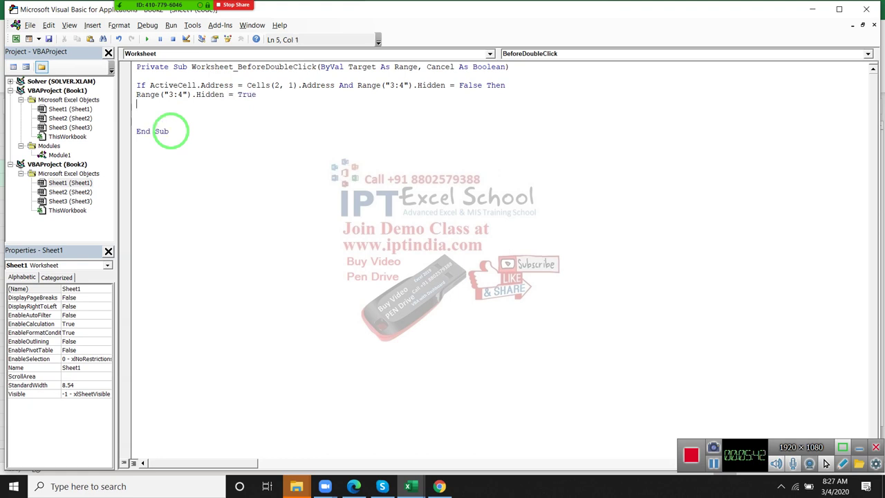
Step: Copy the If line and begin an Else branch beneath it
{"action": "key", "text": "Up"}
{"action": "key", "text": "Up"}
{"action": "key", "text": "shift+Down"}
{"action": "key", "text": "ctrl+c"}
{"action": "key", "text": "Right"}
{"action": "type", "text": "el"}
{"action": "type", "text": "se"}
Step: Add an ElseIf line that checks whether Range("3:4").Hidden = True
{"action": "key", "text": "ctrl+v"}
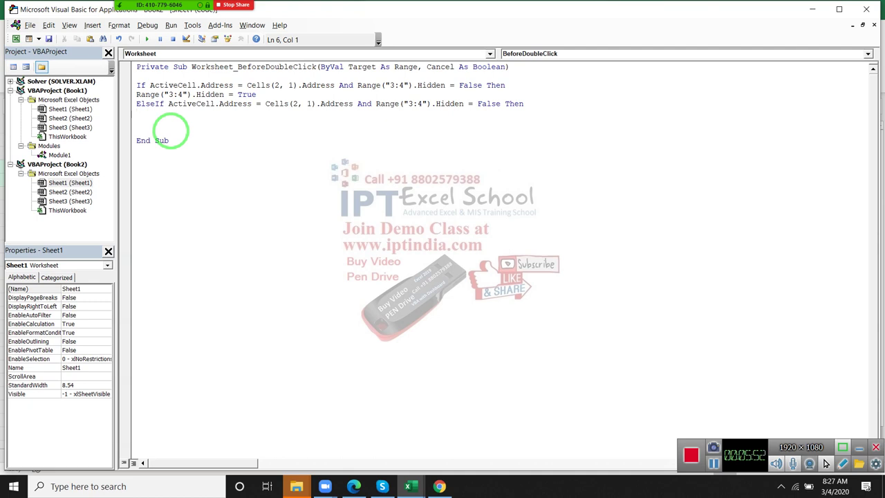
{"action": "left_click", "coordinate": [332, 104]}
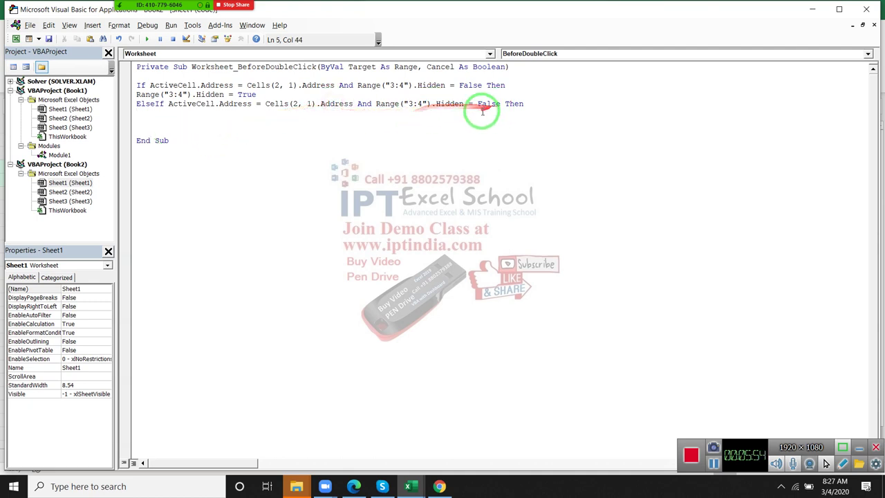
{"action": "left_click", "coordinate": [479, 103]}
{"action": "double_click", "coordinate": [484, 106]}
{"action": "type", "text": "tr"}
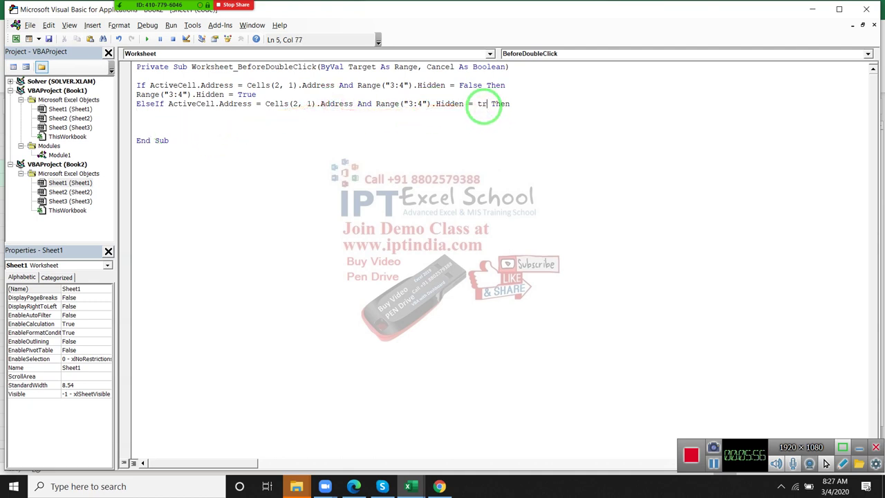
{"action": "type", "text": "ue"}
{"action": "left_click", "coordinate": [292, 141]}
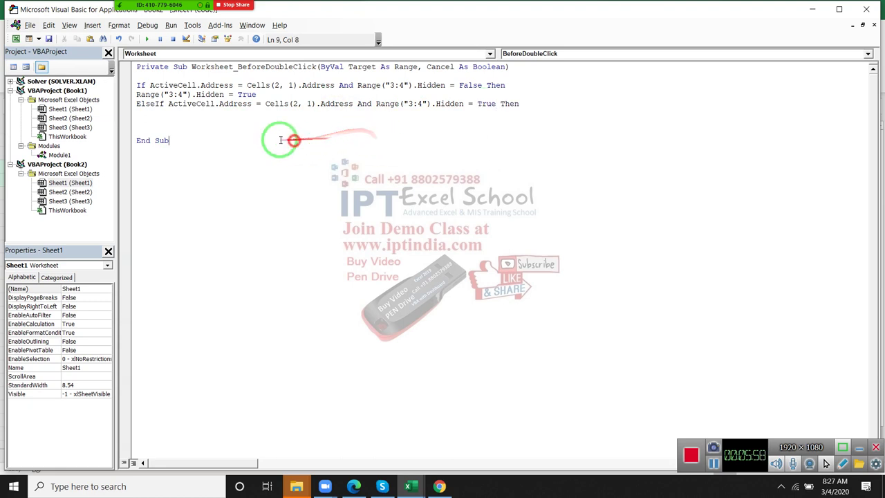
Step: Add Range("3:4").Hidden = False under the ElseIf, close with End If, and select the block
{"action": "left_click", "coordinate": [133, 95]}
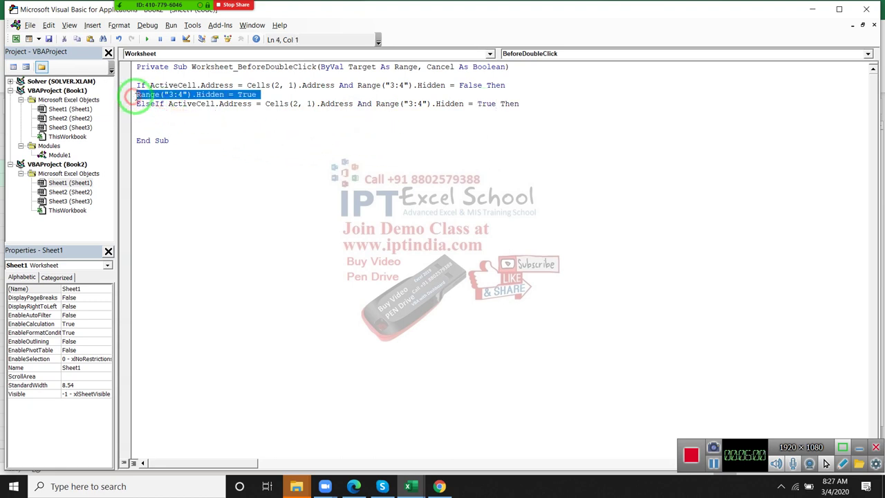
{"action": "left_click", "coordinate": [138, 102]}
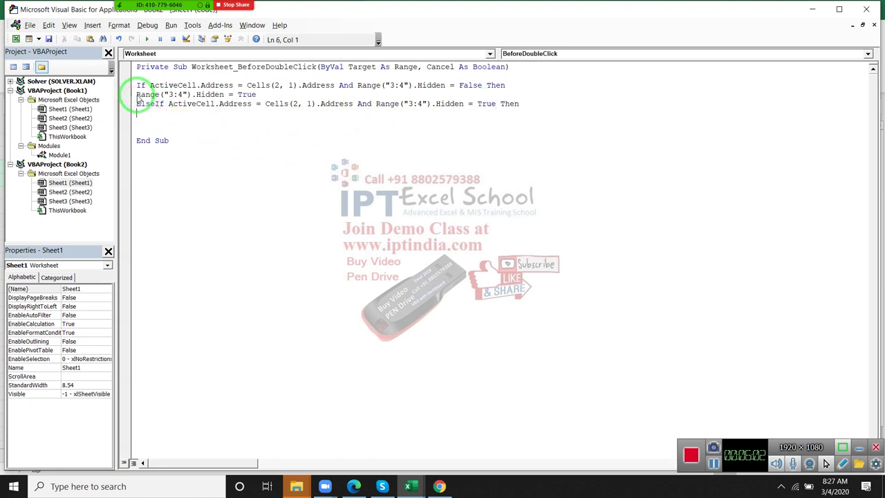
{"action": "type", "text": "Range(\"3:4\").Hidden = True"}
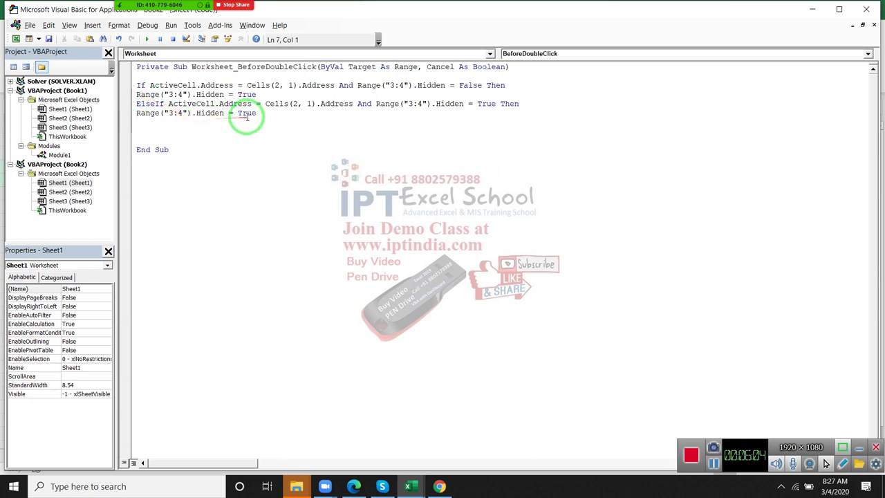
{"action": "double_click", "coordinate": [246, 113]}
{"action": "type", "text": "fa"}
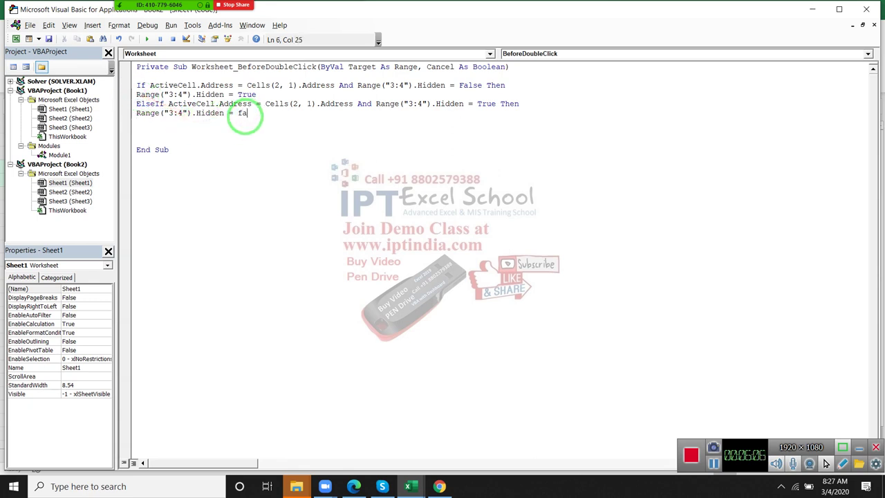
{"action": "type", "text": "s"}
{"action": "key", "text": "BackSpace"}
{"action": "type", "text": "lse"}
{"action": "key", "text": "Return"}
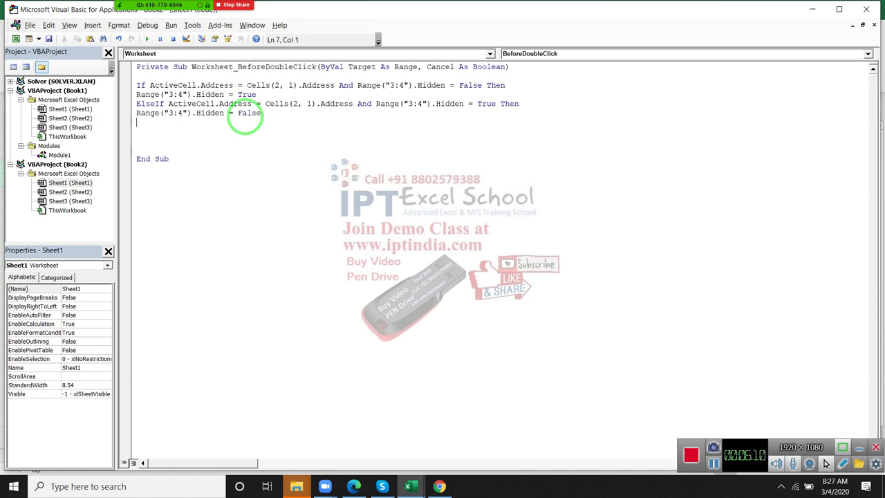
{"action": "type", "text": "en"}
{"action": "type", "text": "d If"}
{"action": "key", "text": "Return"}
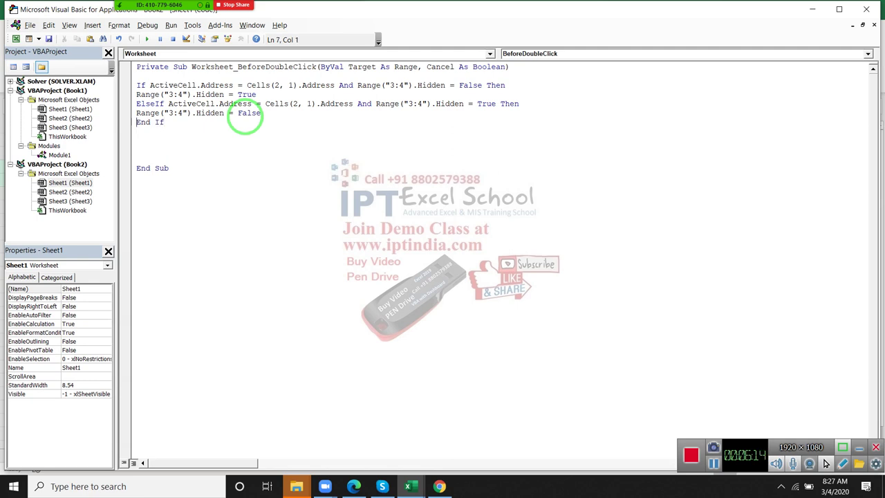
{"action": "key", "text": "shift+Down"}
{"action": "key", "text": "shift+Down"}
{"action": "key", "text": "shift+Down"}
{"action": "key", "text": "shift+Down"}
{"action": "key", "text": "shift+Down"}
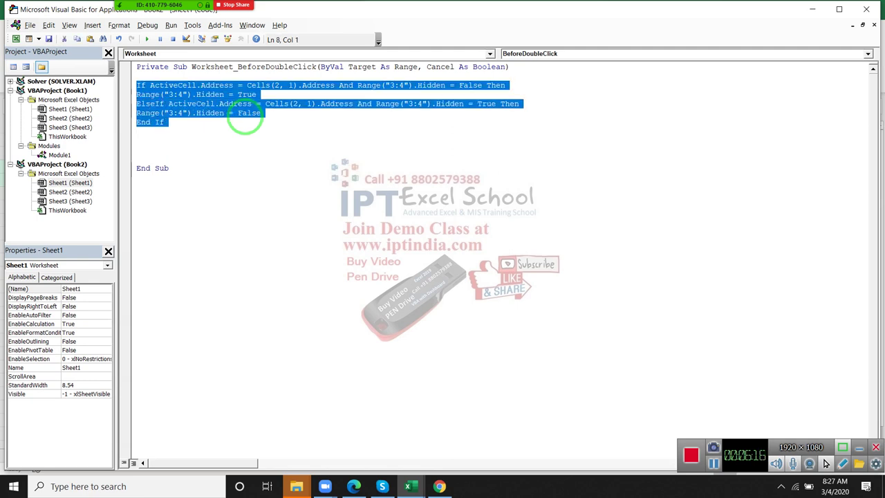
Step: Duplicate the If…End If block below the original
{"action": "key", "text": "ctrl+c"}
{"action": "key", "text": "Down"}
{"action": "key", "text": "ctrl+v"}
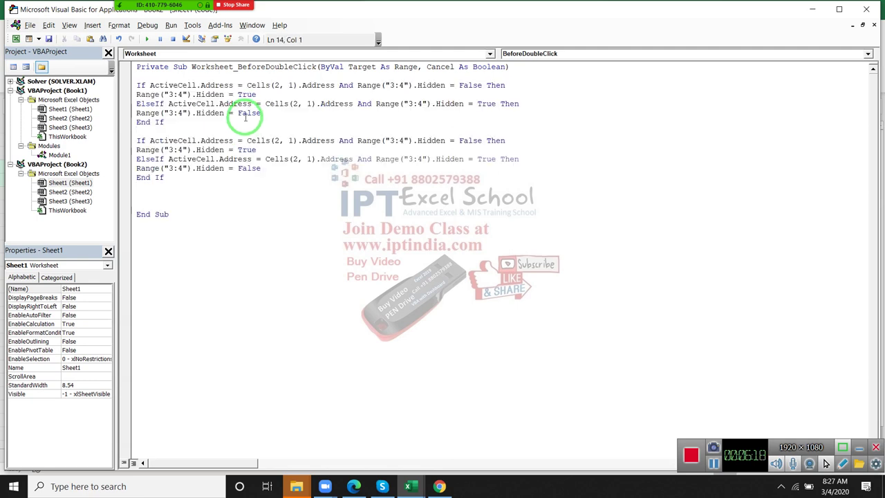
{"action": "key", "text": "alt+Tab"}
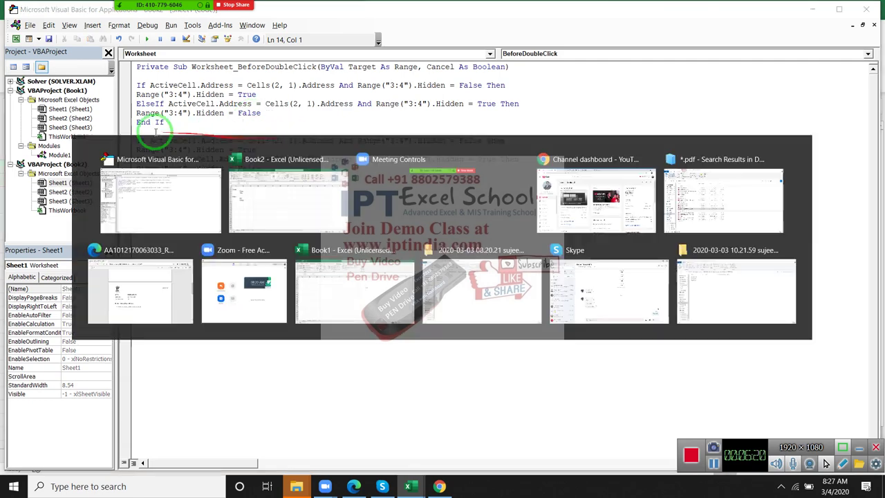
{"action": "left_click", "coordinate": [50, 207]}
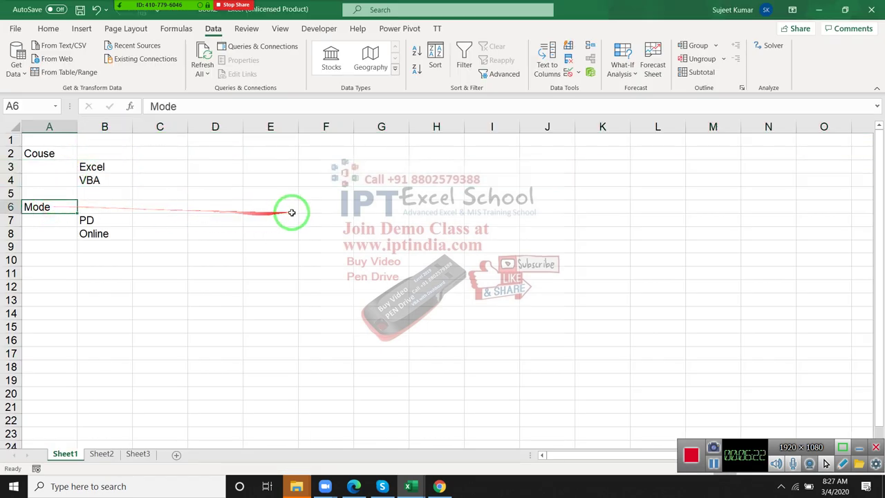
{"action": "key", "text": "alt+Tab"}
Step: Change the duplicated block's conditions to test Cells(6, 1) instead of Cells(2, 1)
{"action": "double_click", "coordinate": [293, 159]}
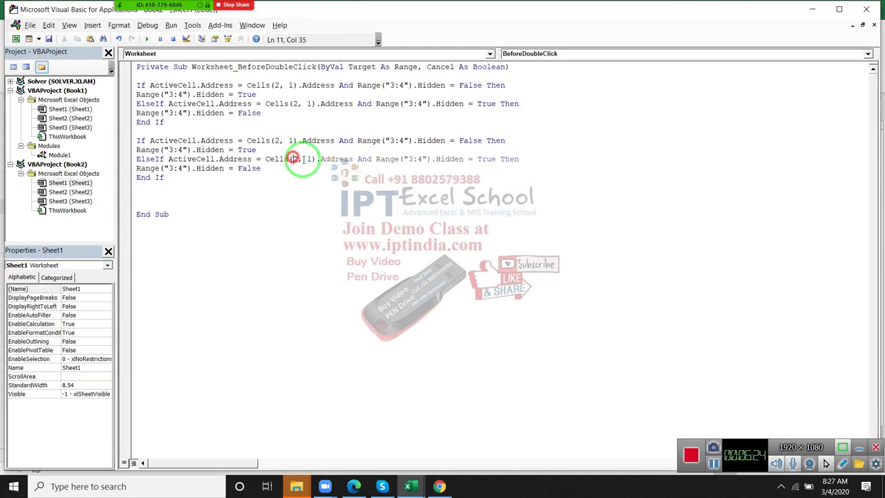
{"action": "type", "text": "6"}
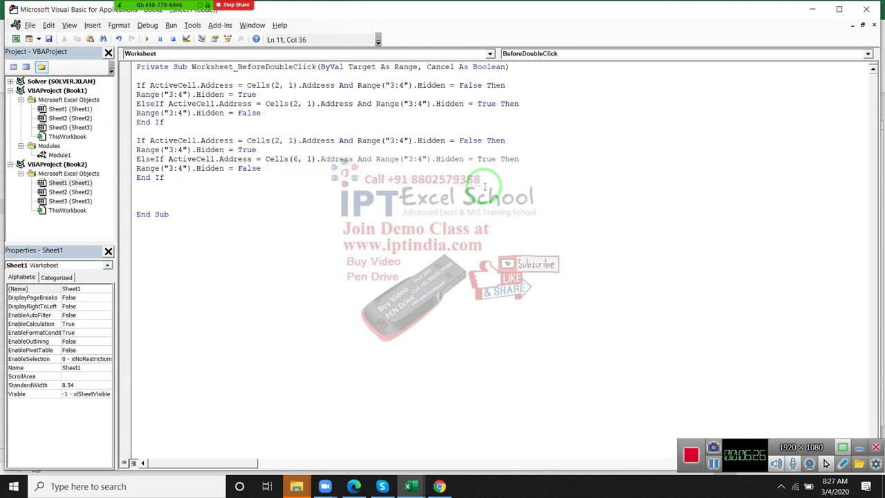
{"action": "left_click", "coordinate": [279, 141]}
{"action": "key", "text": "BackSpace"}
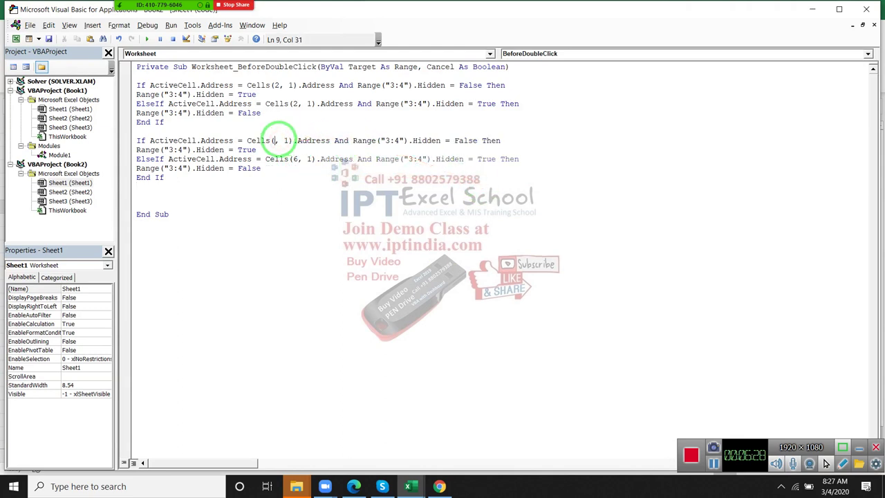
{"action": "type", "text": "6"}
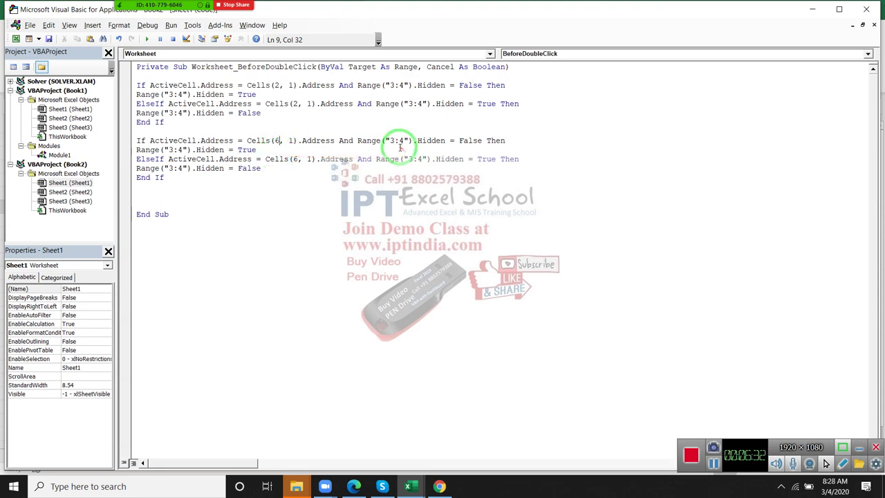
{"action": "left_click_drag", "start_coordinate": [405, 144], "coordinate": [190, 163]}
{"action": "key", "text": "alt+F11"}
{"action": "left_click", "coordinate": [40, 220]}
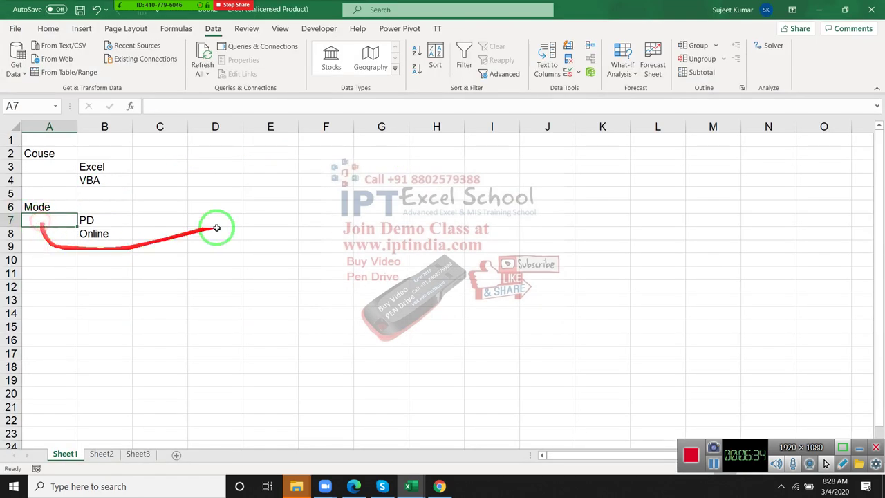
{"action": "key", "text": "alt+F11"}
Step: Change Range("3:4") to Range("7:8") on lines 9 and 10
{"action": "left_click", "coordinate": [390, 140]}
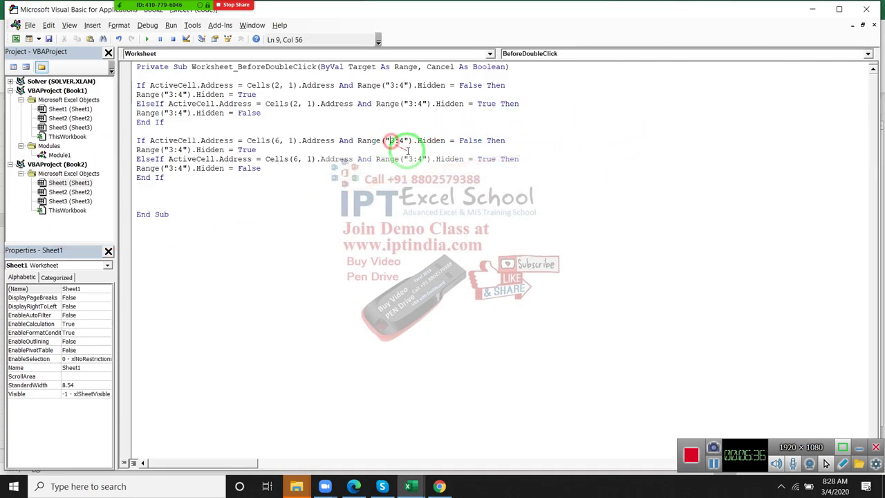
{"action": "key", "text": "Right"}
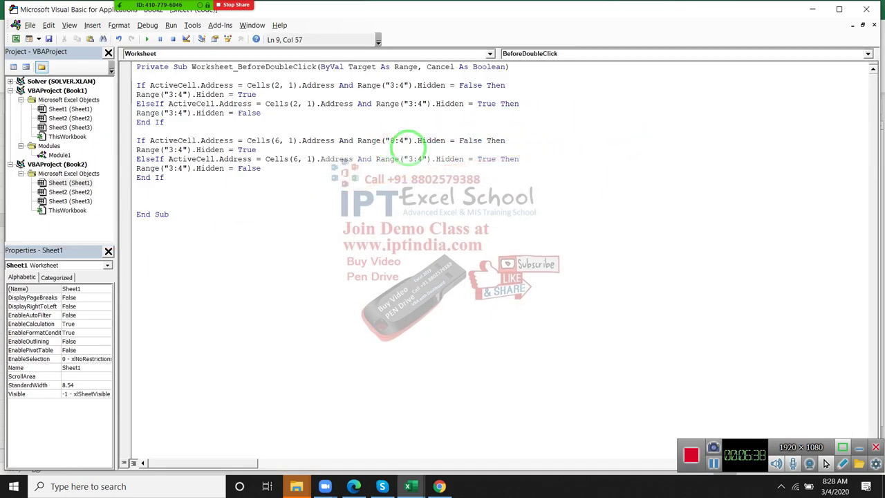
{"action": "key", "text": "BackSpace"}
{"action": "type", "text": "7"}
{"action": "key", "text": "Delete"}
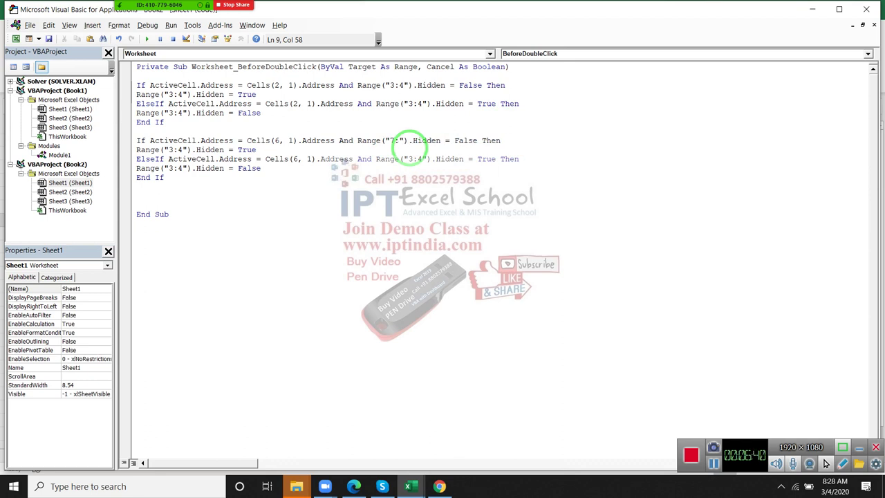
{"action": "type", "text": "8"}
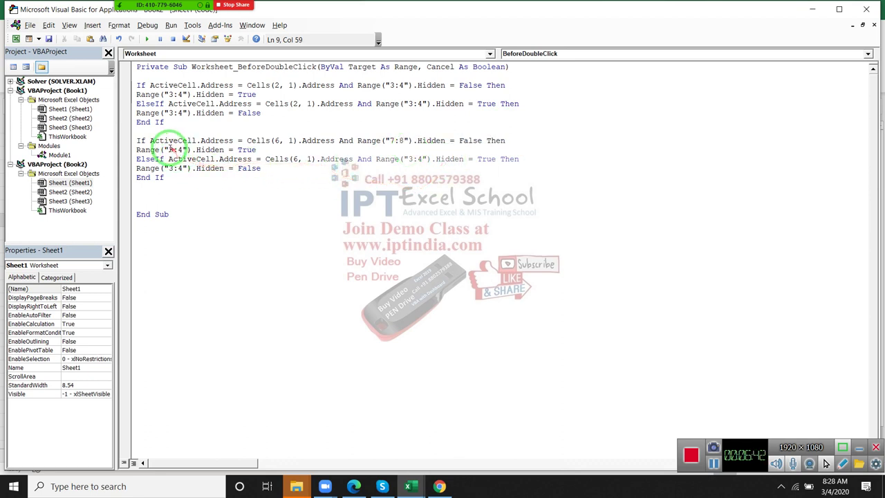
{"action": "double_click", "coordinate": [170, 149]}
{"action": "type", "text": "7"}
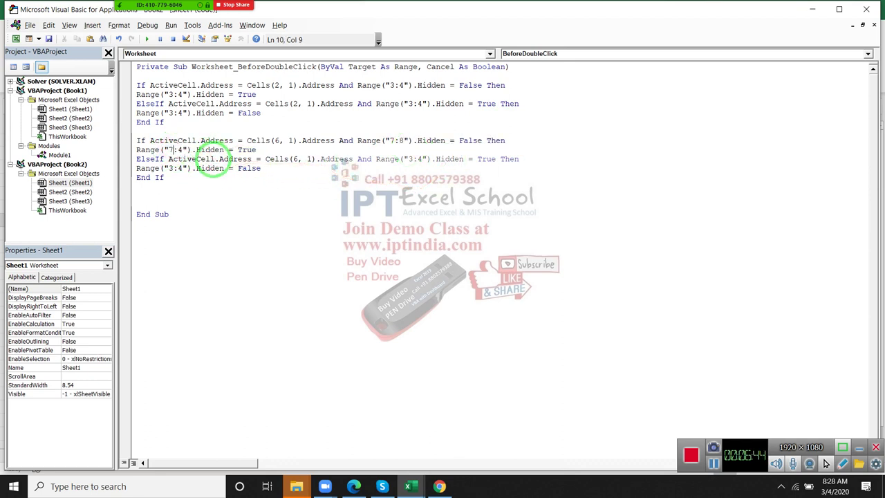
{"action": "key", "text": "BackSpace"}
{"action": "type", "text": "8"}
Step: Change Range("3:4") to Range("7:8") on lines 11 and 12, then return to the worksheet
{"action": "left_click", "coordinate": [412, 159]}
{"action": "key", "text": "BackSpace"}
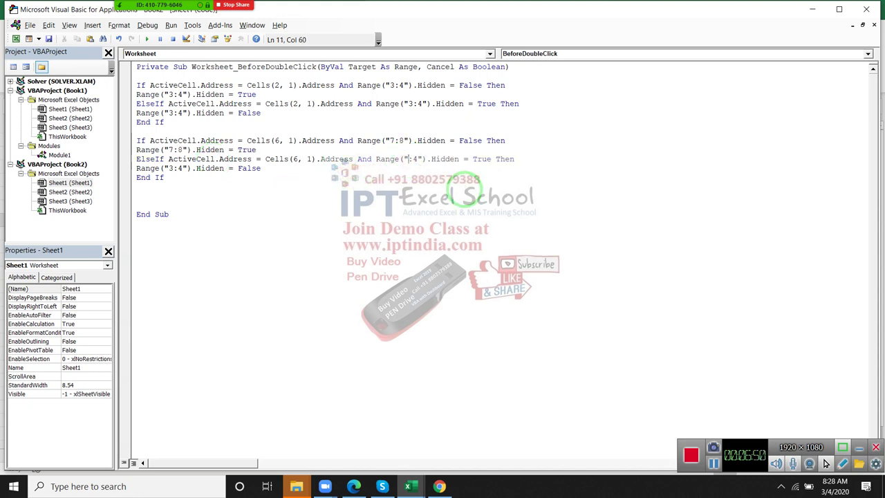
{"action": "type", "text": "7"}
{"action": "key", "text": "Delete"}
{"action": "type", "text": "8"}
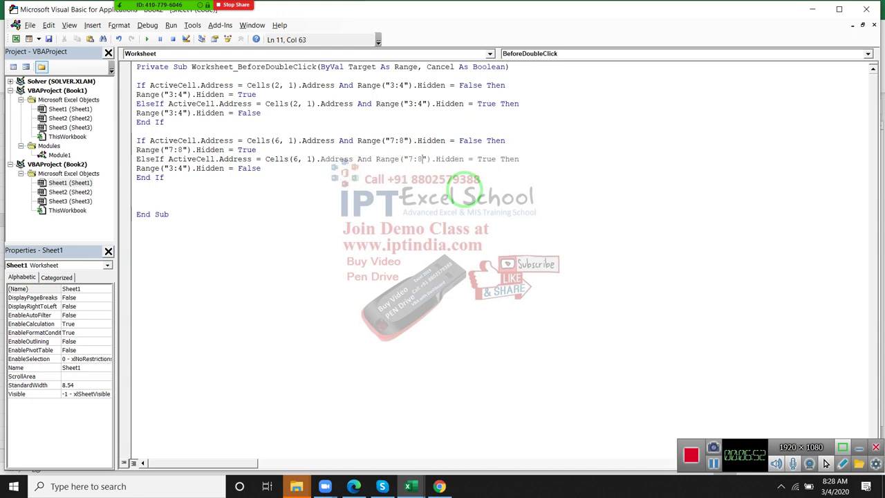
{"action": "left_click", "coordinate": [174, 169]}
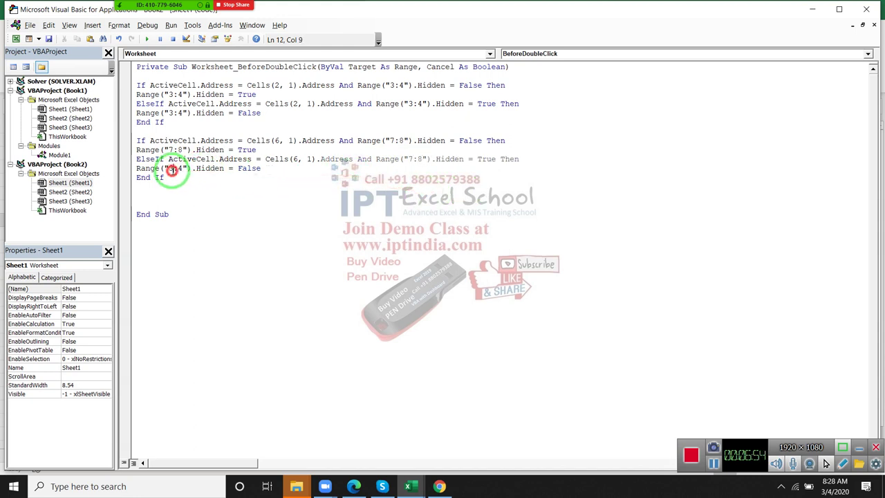
{"action": "key", "text": "BackSpace"}
{"action": "type", "text": "7"}
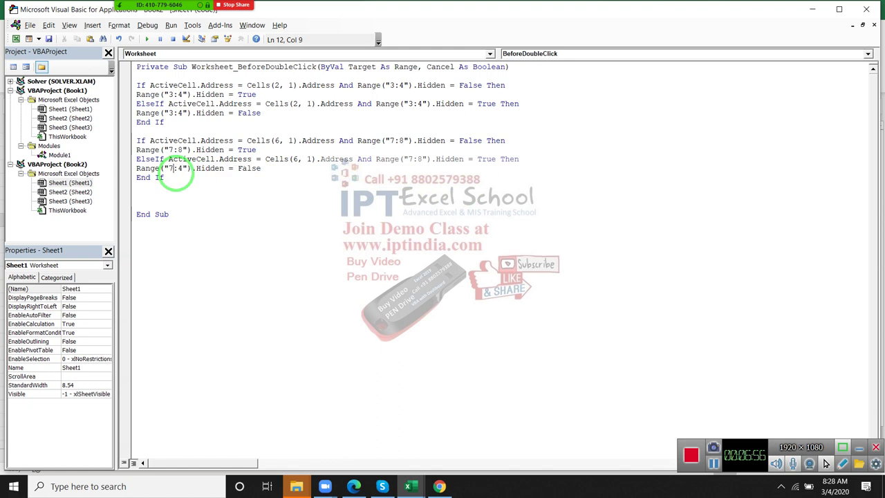
{"action": "key", "text": "Delete"}
{"action": "type", "text": "8"}
{"action": "left_click", "coordinate": [199, 185]}
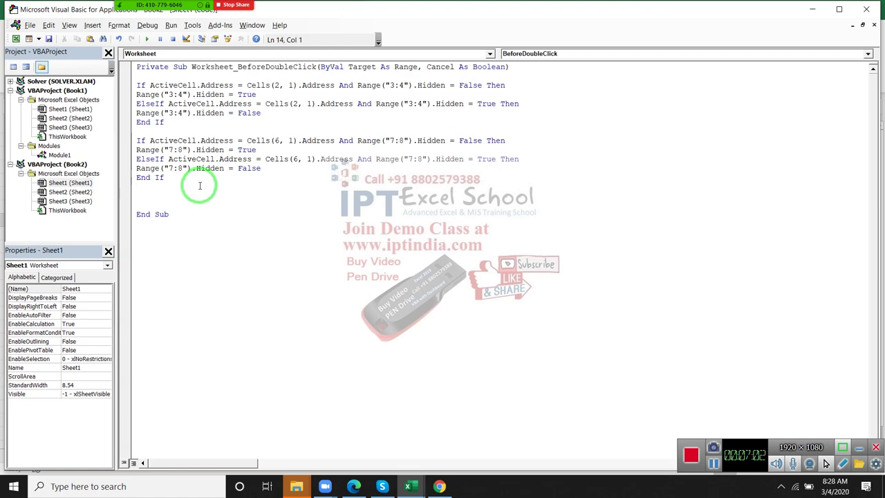
{"action": "key", "text": "alt+F11"}
{"action": "left_click", "coordinate": [190, 234]}
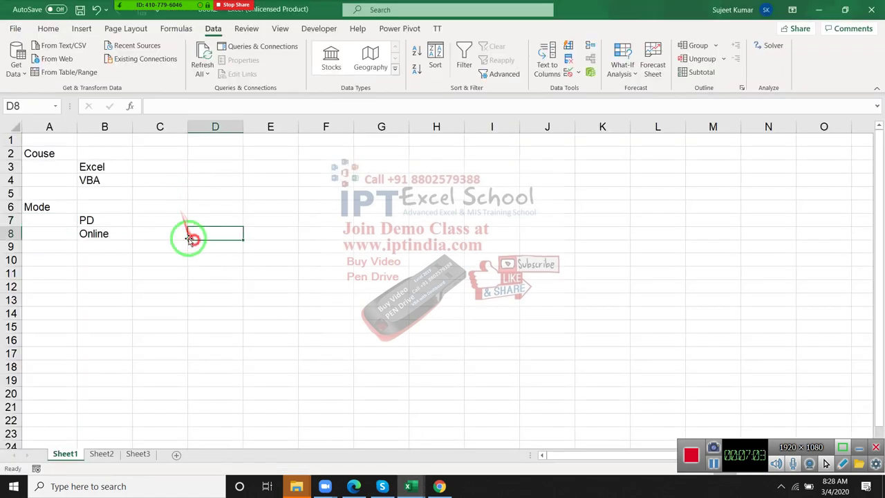
Step: Double-click Couse cell A2 and debug the resulting run-time error 1004 in the code
{"action": "left_click", "coordinate": [39, 152]}
{"action": "double_click", "coordinate": [39, 153]}
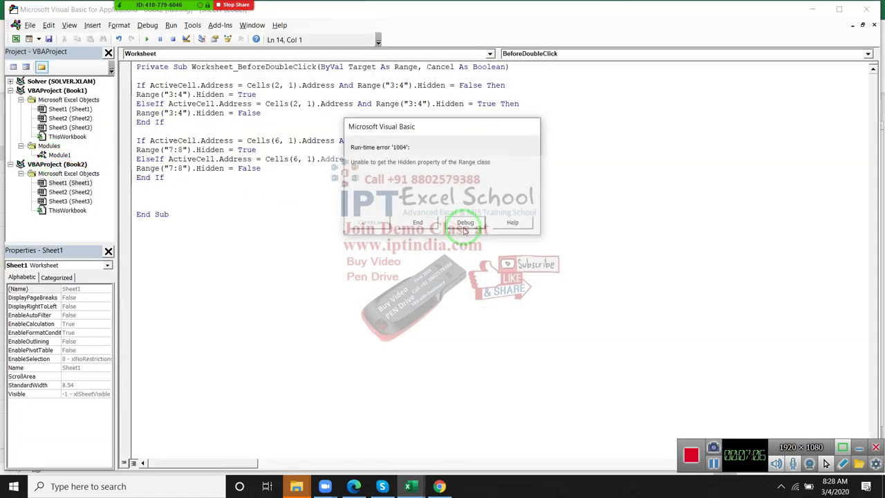
{"action": "left_click", "coordinate": [461, 227]}
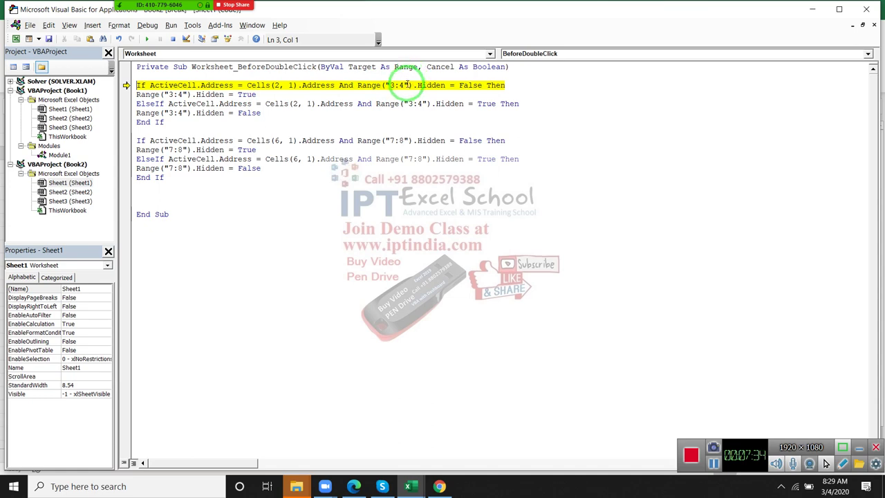
{"action": "key", "text": "alt+F11"}
{"action": "key", "text": "alt+Tab"}
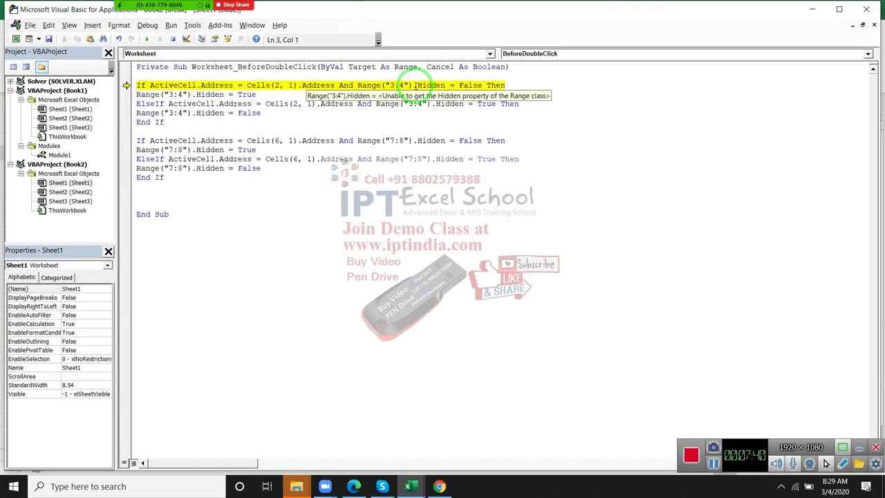
Step: Insert EntireRow before .Hidden on line 3 and rerun, hitting a new error on line 4
{"action": "left_click", "coordinate": [415, 85]}
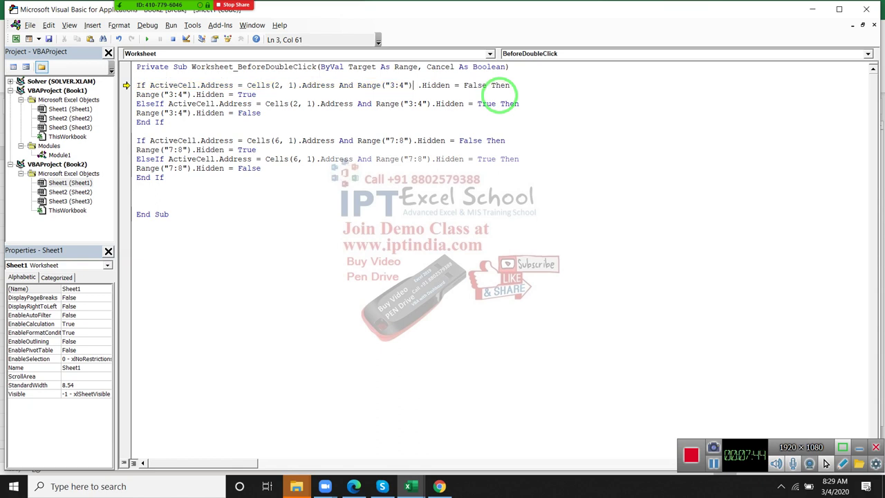
{"action": "type", "text": ".Hidden"}
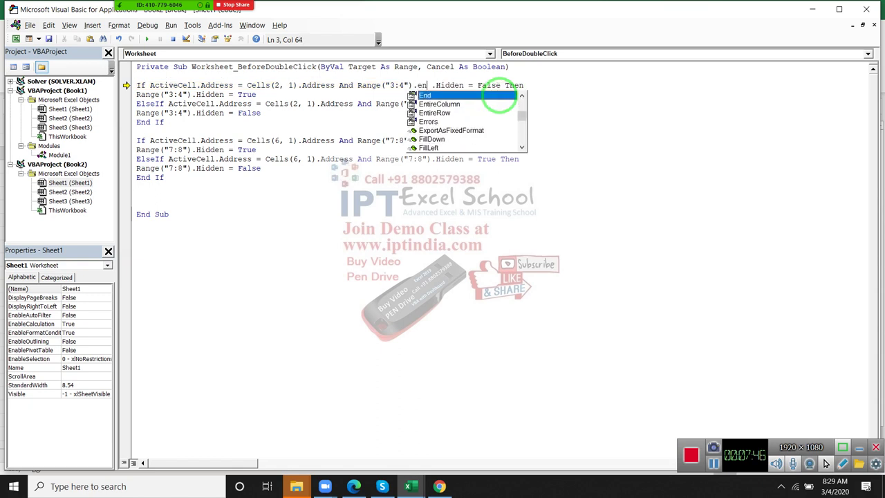
{"action": "key", "text": "Down"}
{"action": "key", "text": "Down"}
{"action": "key", "text": "Tab"}
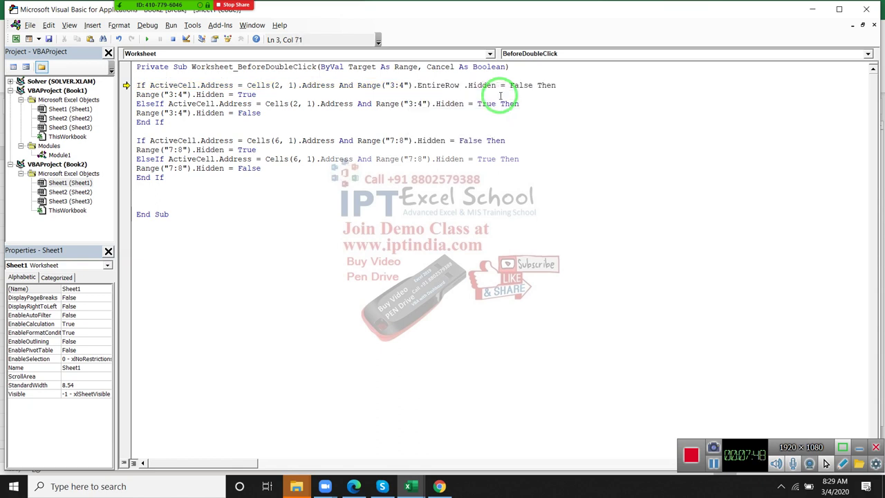
{"action": "key", "text": "Delete"}
{"action": "left_click", "coordinate": [493, 115]}
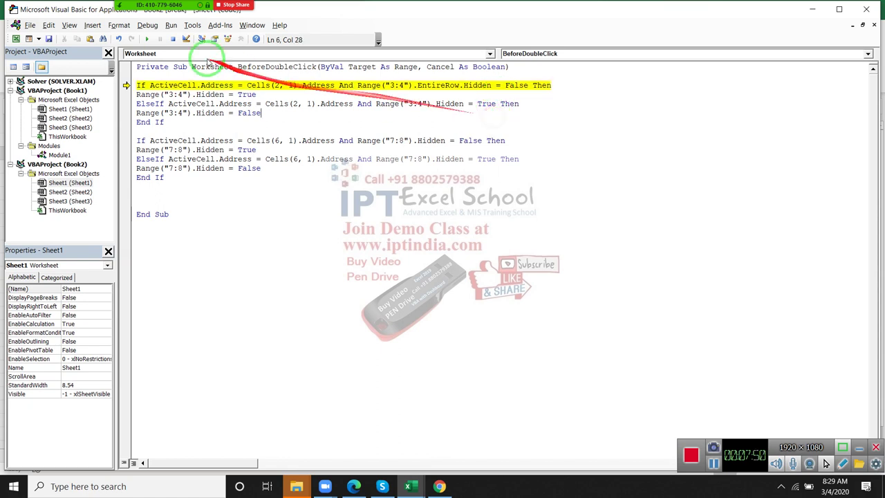
{"action": "left_click", "coordinate": [149, 38]}
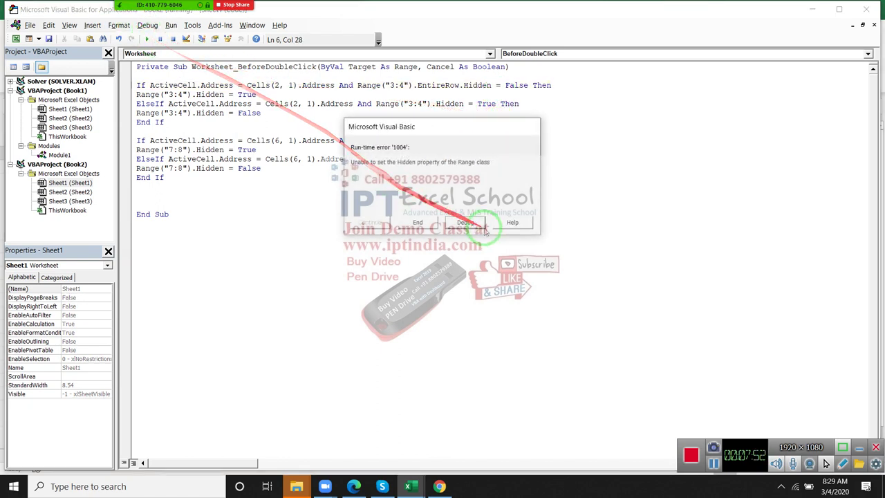
{"action": "left_click", "coordinate": [477, 227]}
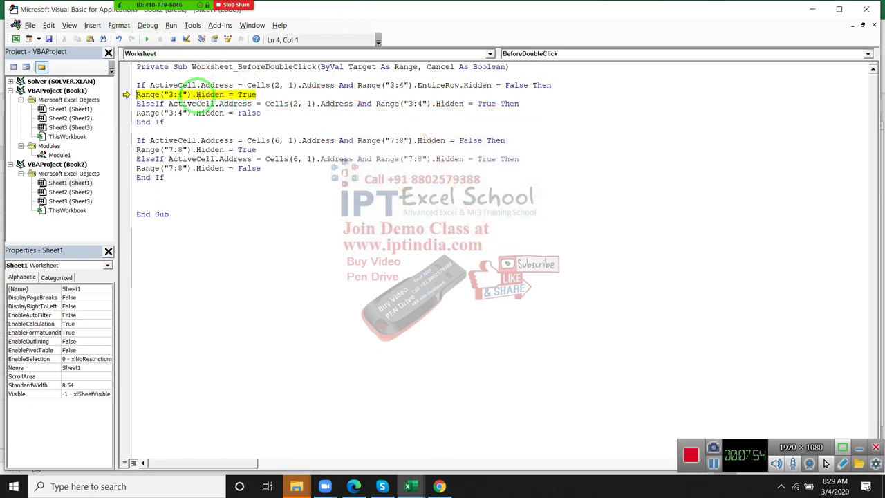
Step: Add EntireRow. before Hidden on lines 4, 5 and 6
{"action": "left_click_drag", "start_coordinate": [419, 86], "coordinate": [462, 85]}
{"action": "key", "text": "ctrl+c"}
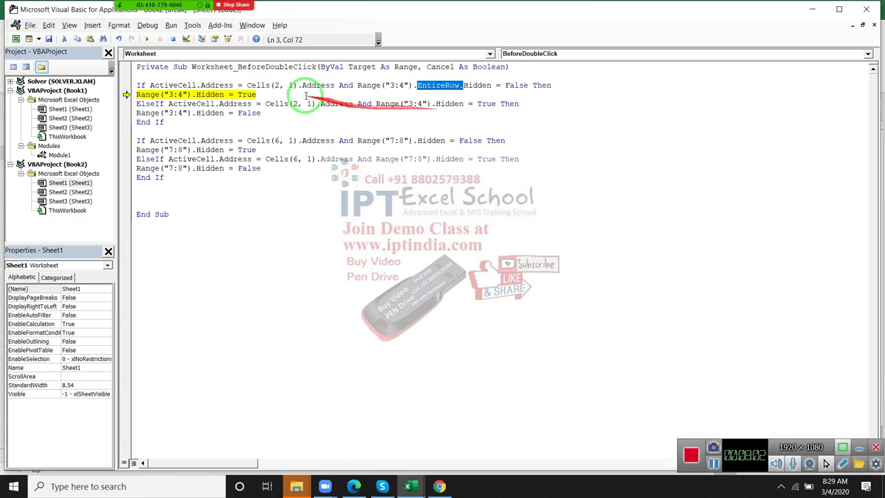
{"action": "left_click", "coordinate": [196, 94]}
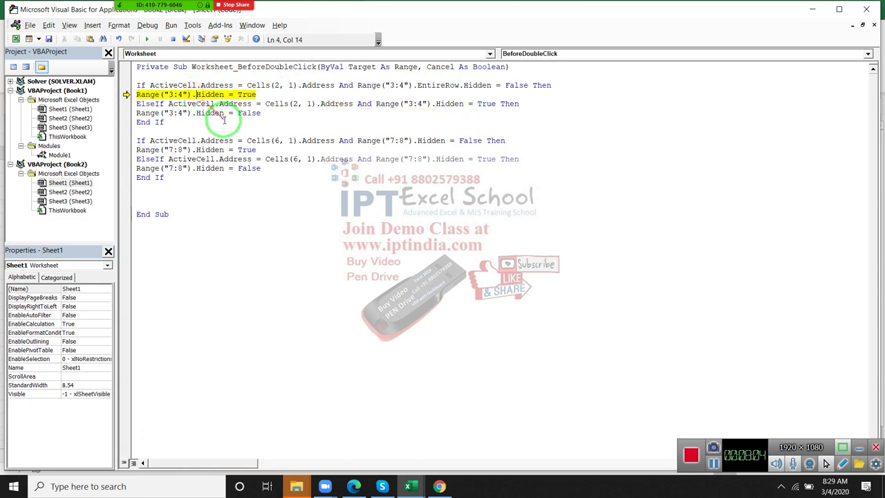
{"action": "key", "text": "ctrl+v"}
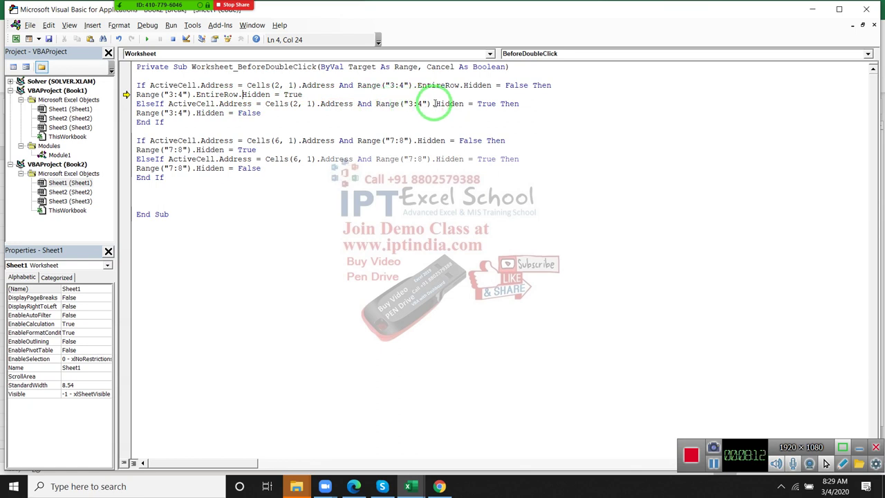
{"action": "left_click", "coordinate": [435, 103]}
{"action": "type", "text": "EntireRow."}
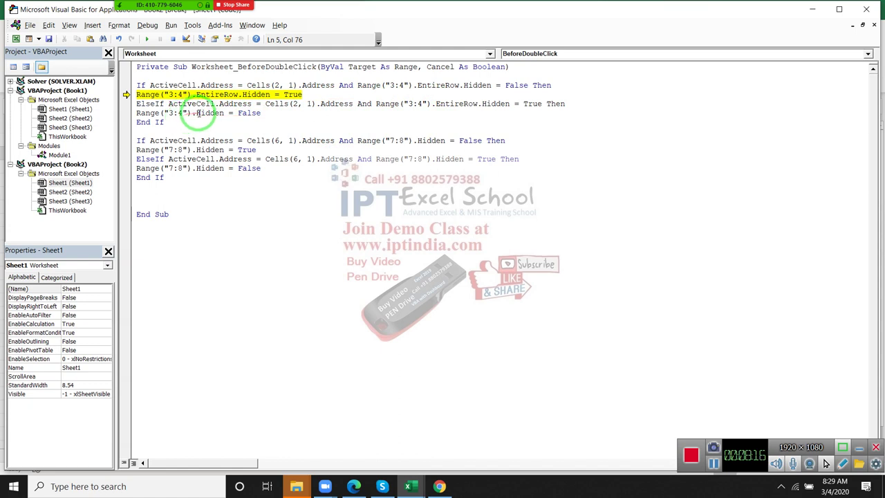
{"action": "left_click", "coordinate": [196, 112]}
{"action": "type", "text": "EntireRow."}
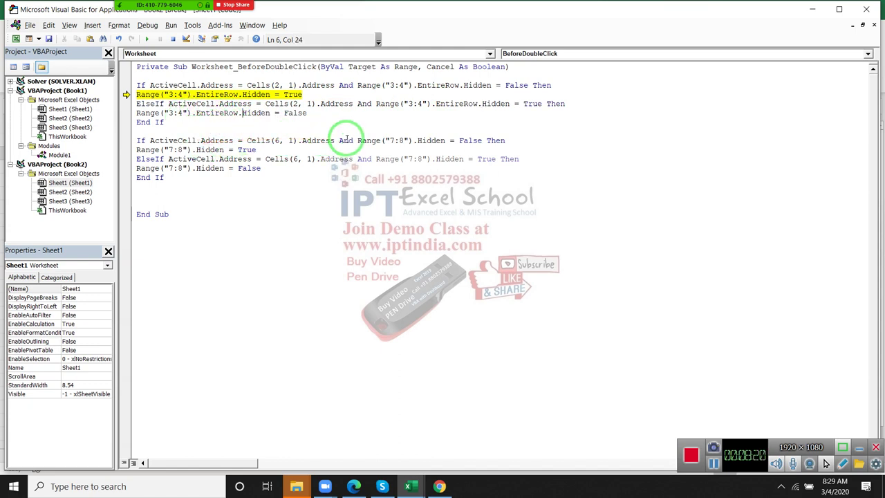
Step: Add EntireRow. before Hidden on lines 9 through 12 of the Range("7:8") block
{"action": "left_click", "coordinate": [417, 140]}
{"action": "type", "text": "EntireRow."}
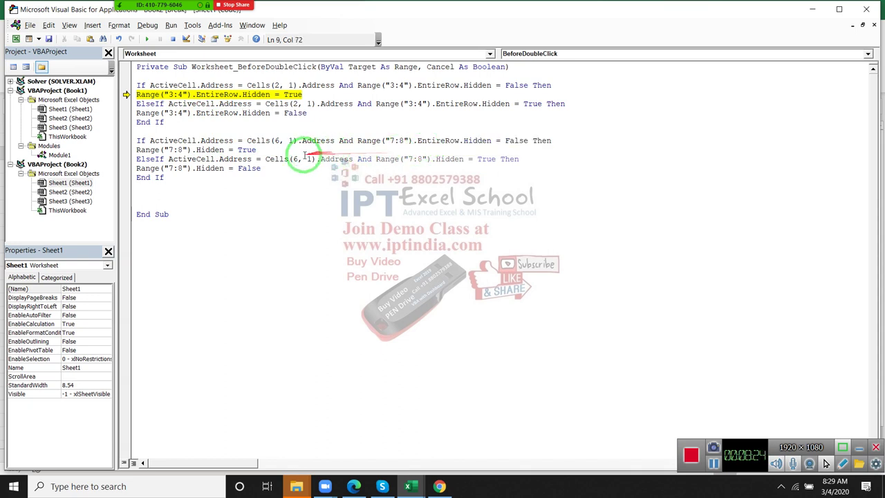
{"action": "left_click", "coordinate": [196, 150]}
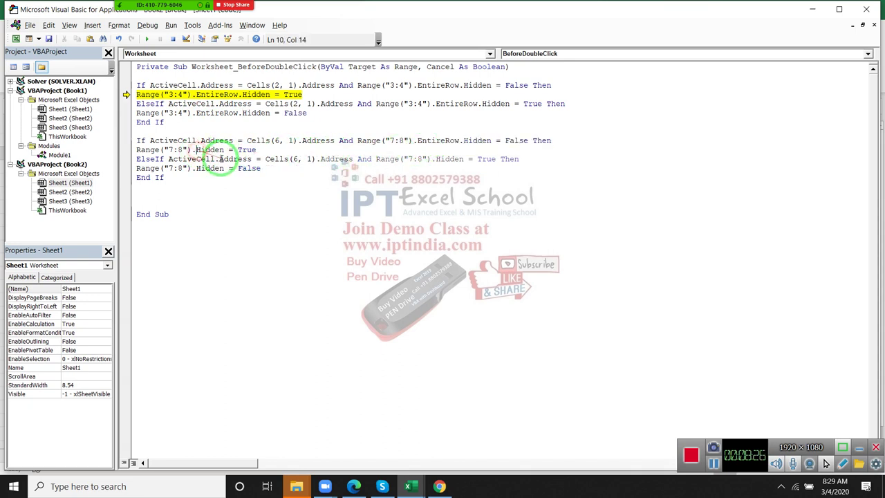
{"action": "type", "text": "EntireRow."}
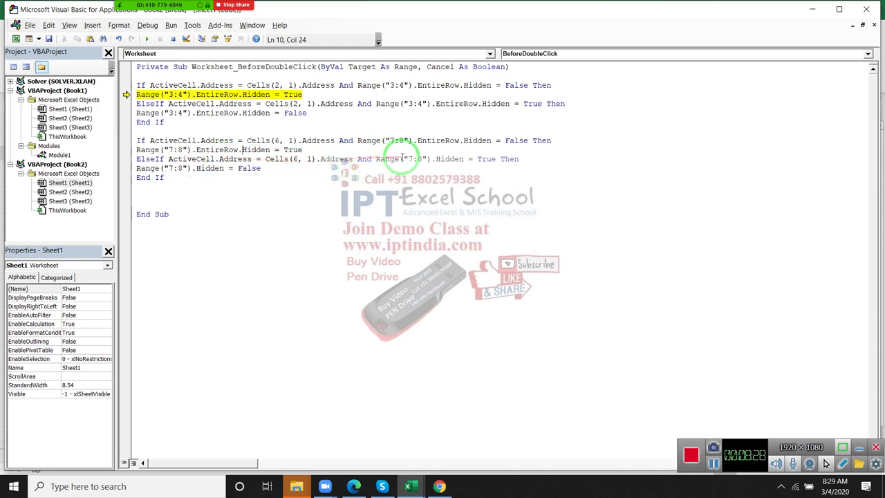
{"action": "left_click", "coordinate": [437, 159]}
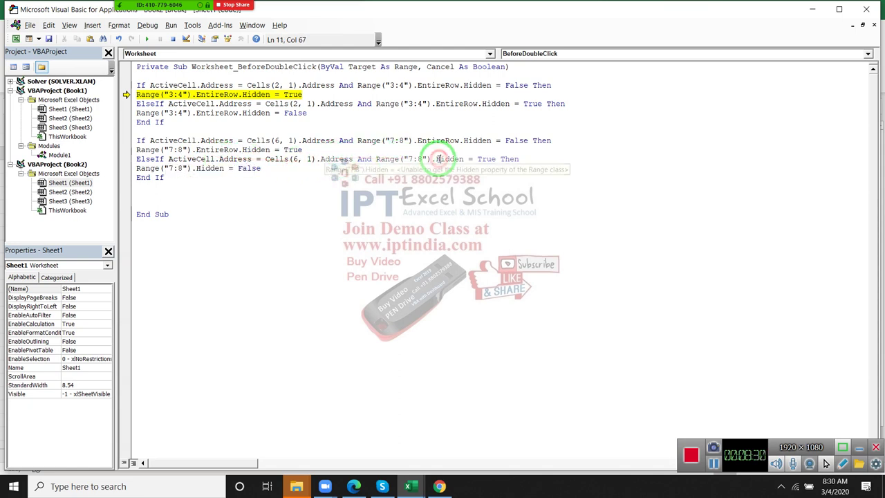
{"action": "type", "text": "EntireRow."}
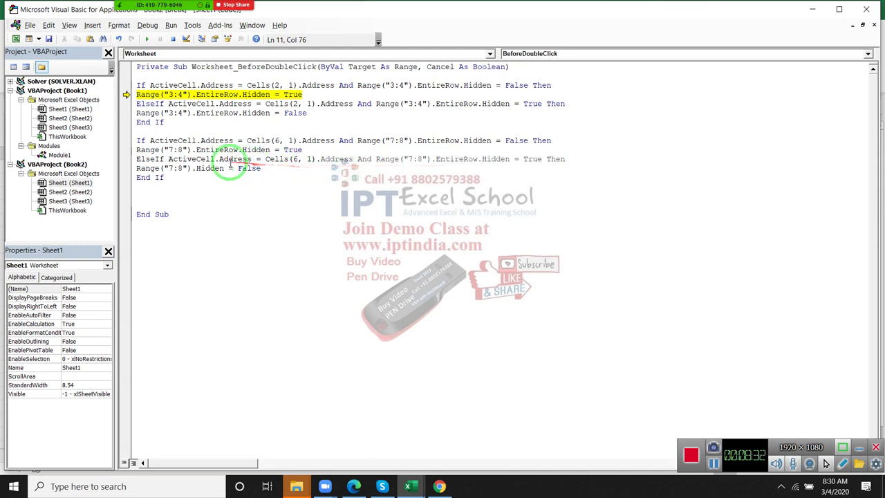
{"action": "left_click", "coordinate": [196, 168]}
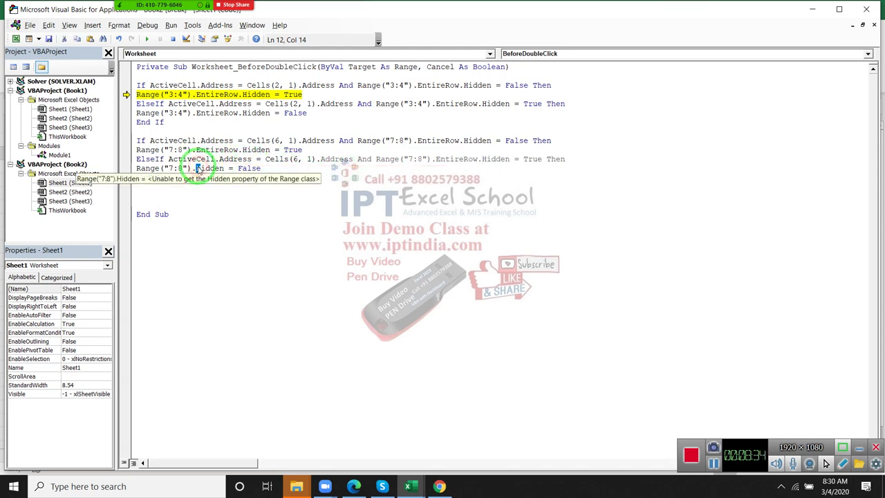
{"action": "left_click", "coordinate": [202, 174]}
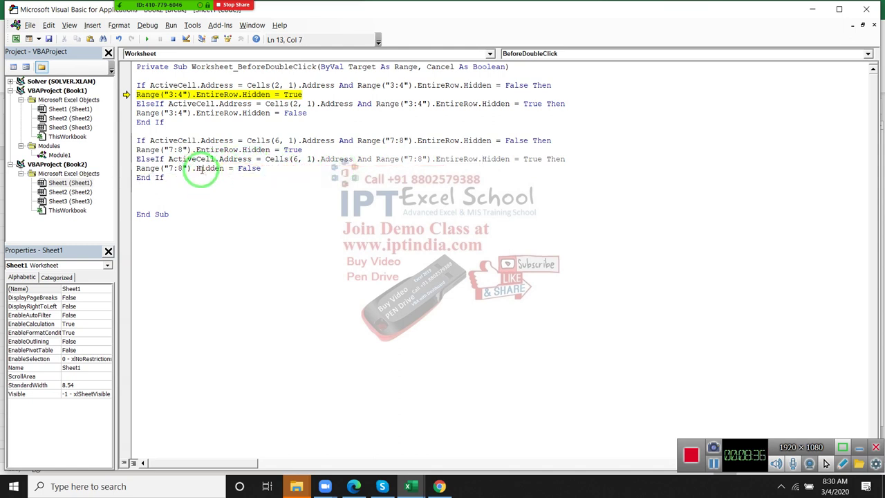
{"action": "left_click", "coordinate": [197, 168]}
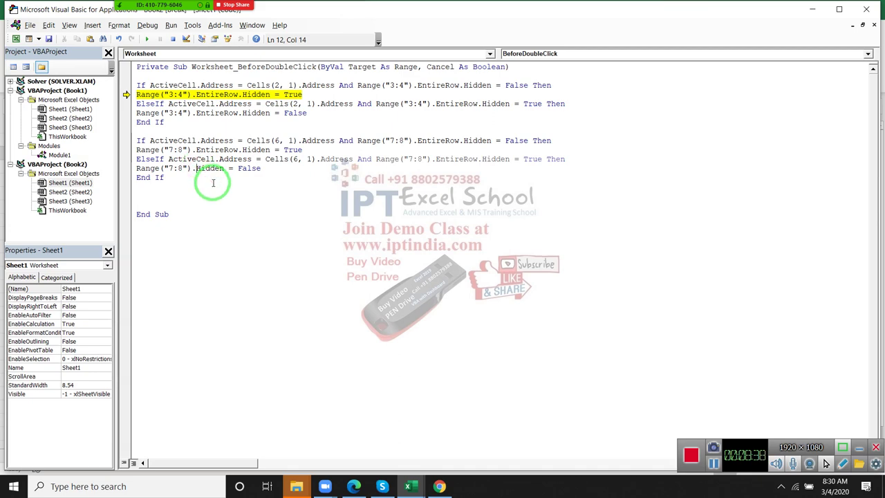
{"action": "type", "text": ".EntireRow"}
{"action": "left_click", "coordinate": [216, 185]}
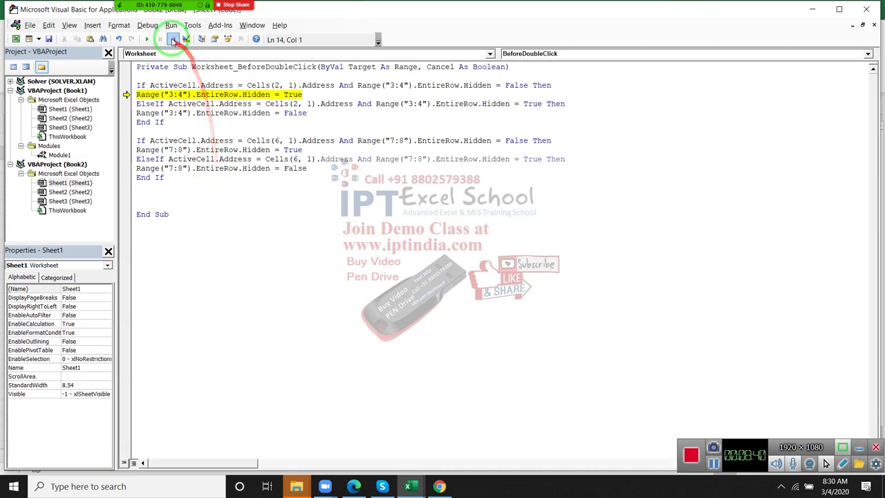
Step: End the paused run and toggle the Excel and VBA rows by double-clicking Couse in A2
{"action": "left_click", "coordinate": [147, 40]}
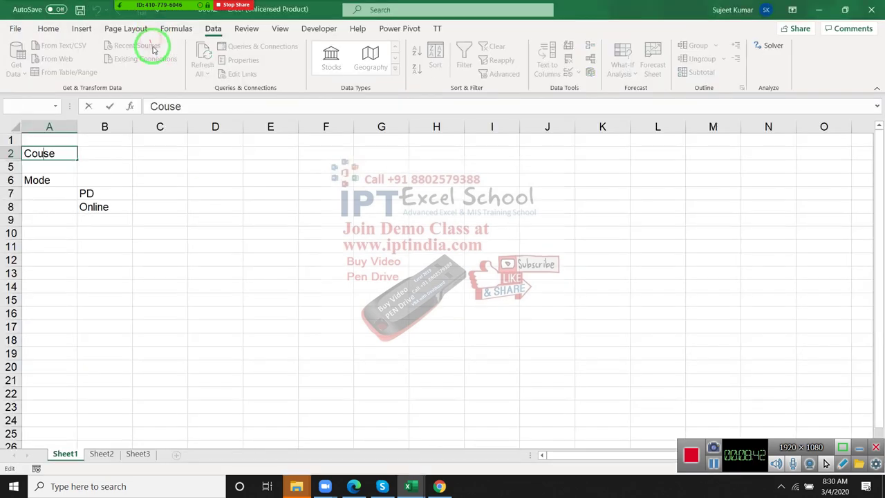
{"action": "left_click", "coordinate": [111, 243]}
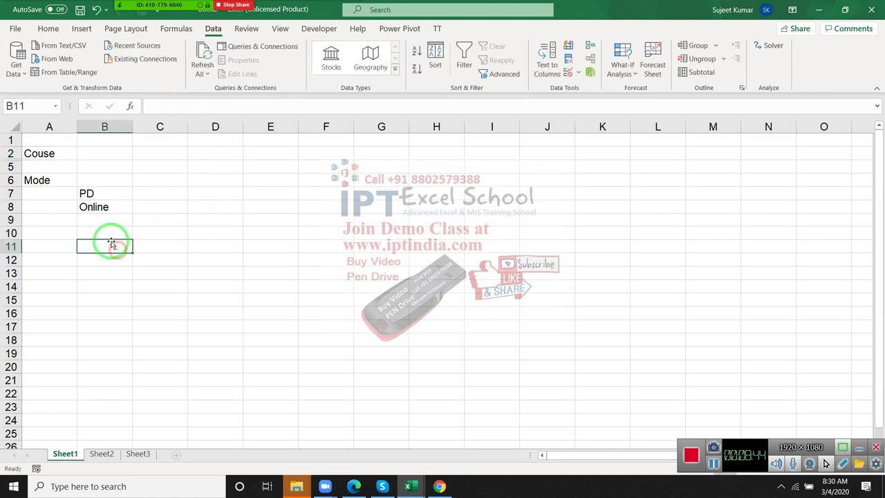
{"action": "double_click", "coordinate": [49, 153]}
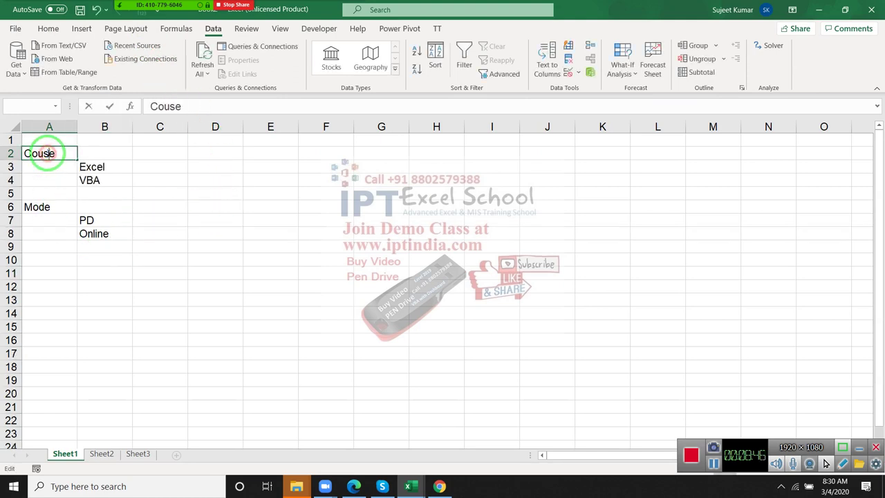
{"action": "left_click", "coordinate": [48, 193]}
{"action": "double_click", "coordinate": [43, 153]}
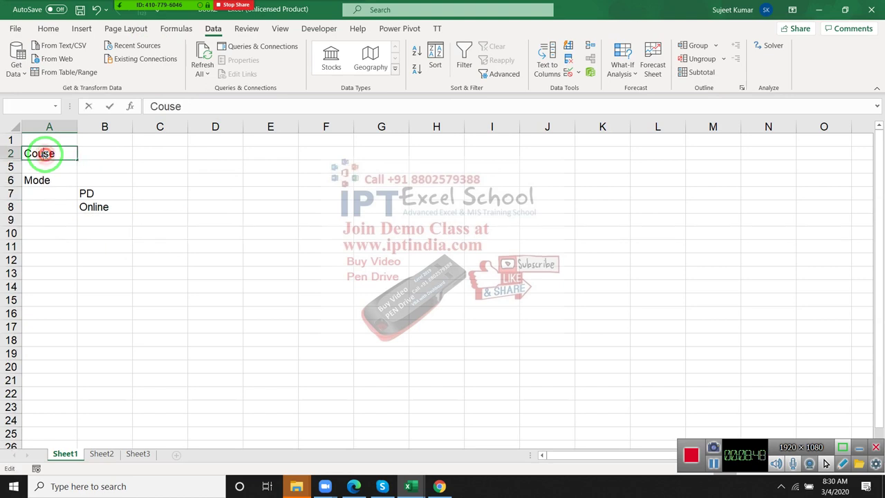
{"action": "left_click", "coordinate": [45, 179]}
{"action": "double_click", "coordinate": [46, 152]}
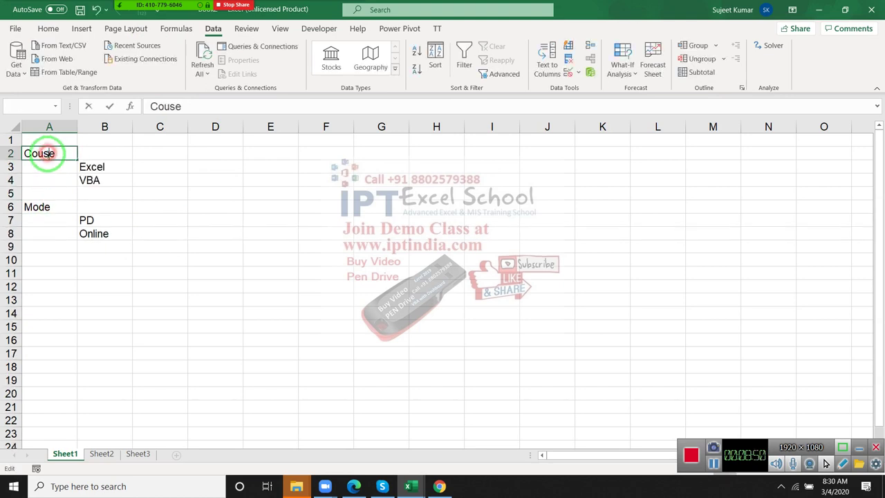
Step: Hide and show the PD and Online rows by double-clicking Mode, then return to the code
{"action": "left_click", "coordinate": [43, 206]}
{"action": "double_click", "coordinate": [41, 206]}
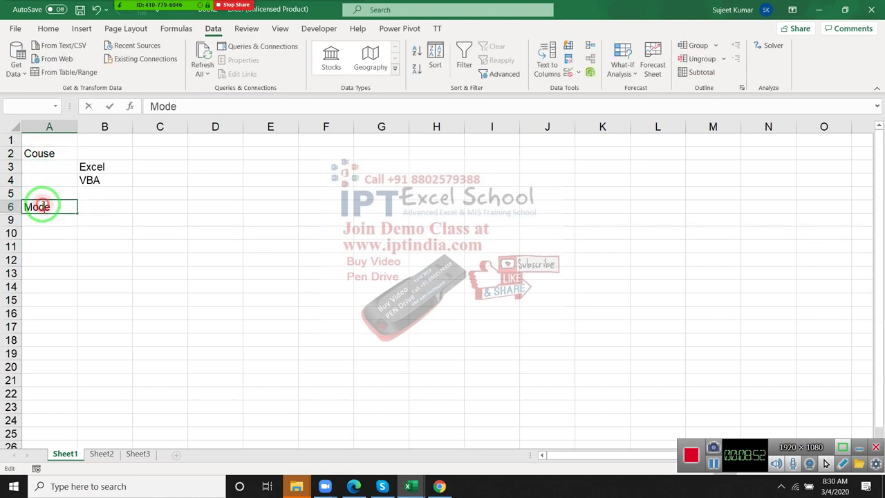
{"action": "left_click", "coordinate": [42, 219]}
{"action": "double_click", "coordinate": [42, 206]}
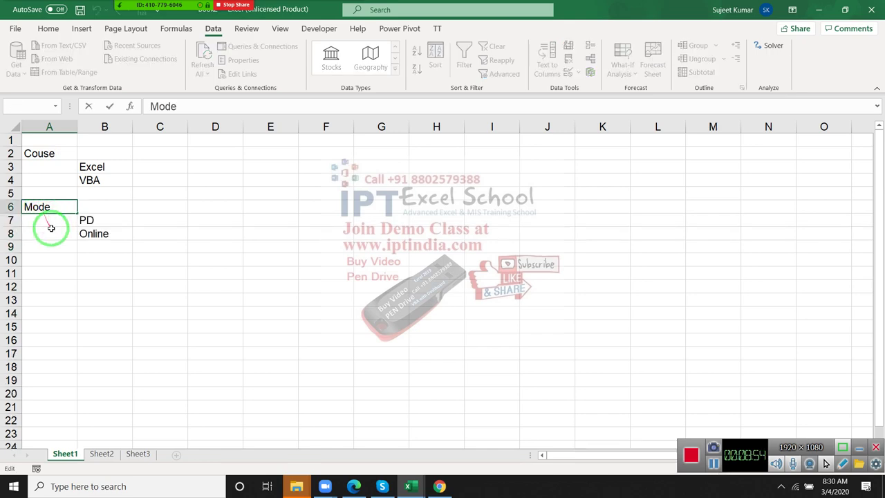
{"action": "key", "text": "alt+F11"}
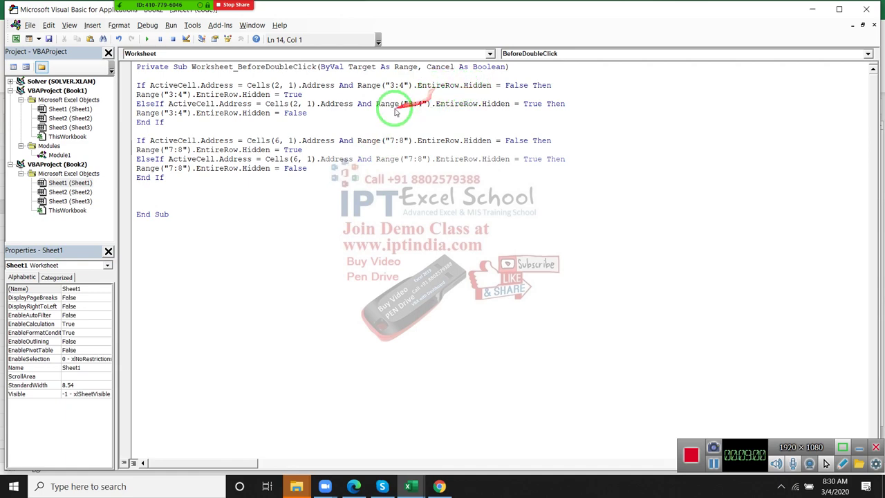
{"action": "key", "text": "alt+F11"}
{"action": "left_click", "coordinate": [198, 265]}
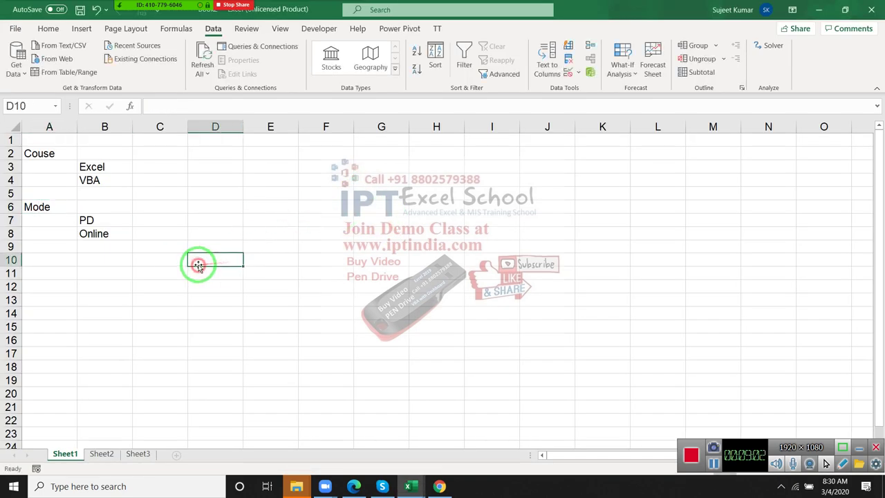
{"action": "key", "text": "alt+F11"}
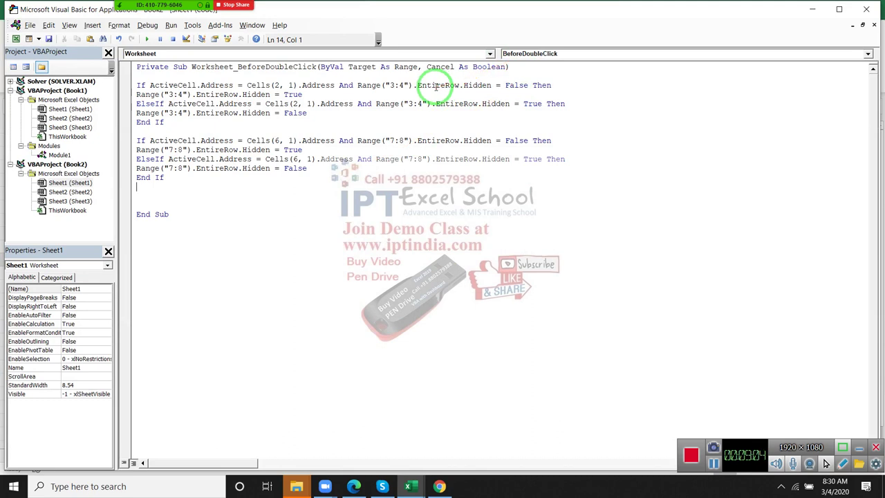
{"action": "left_click", "coordinate": [418, 83]}
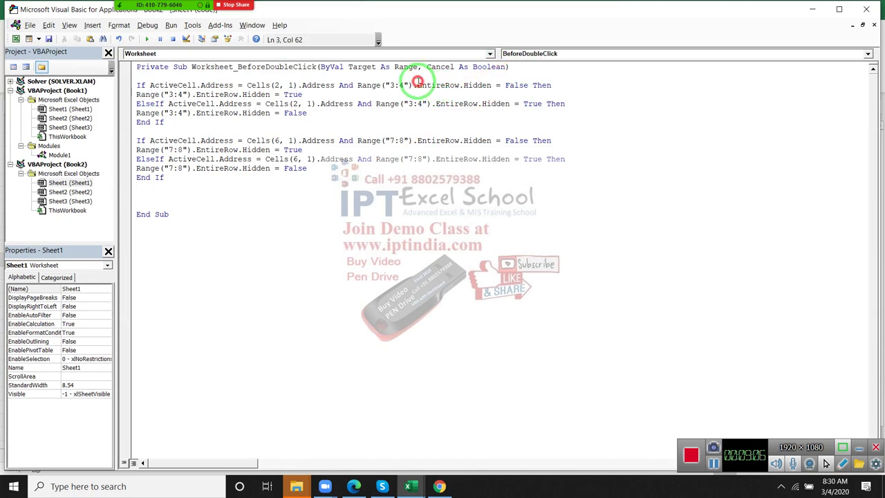
{"action": "left_click_drag", "start_coordinate": [418, 83], "coordinate": [462, 84]}
{"action": "left_click", "coordinate": [462, 85]}
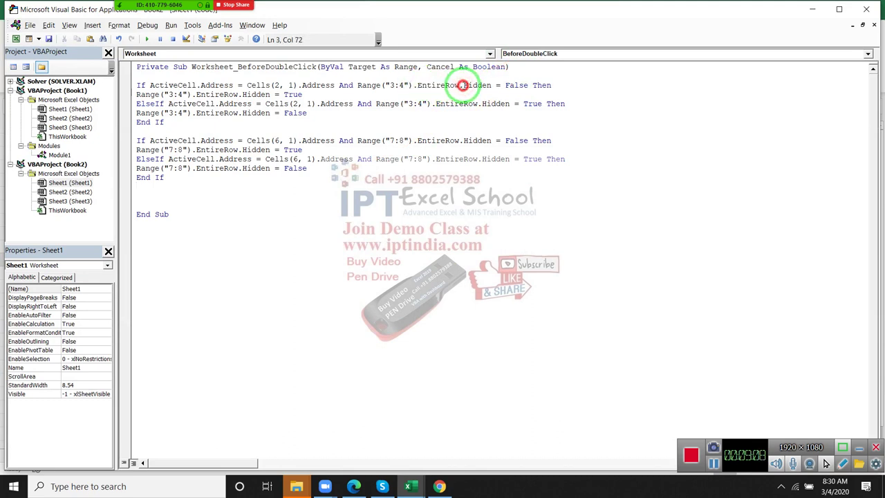
{"action": "double_click", "coordinate": [437, 85]}
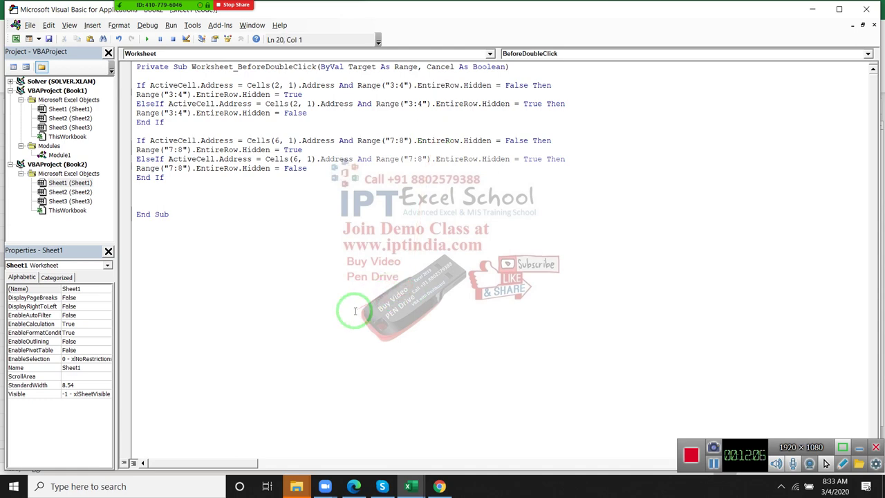
Step: On Sheet2, enter headers Name in A1 and Jan in B1, filling months through Apr in E1
{"action": "key", "text": "alt+F11"}
{"action": "left_click", "coordinate": [100, 455]}
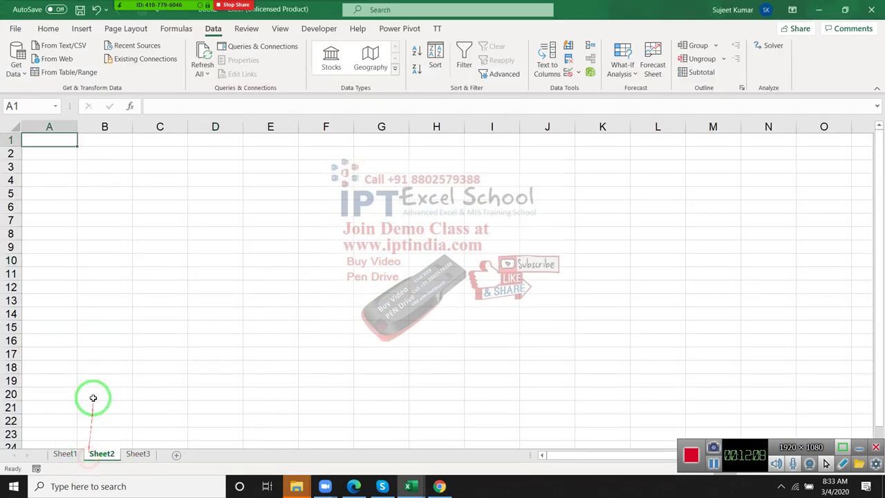
{"action": "type", "text": "Na"}
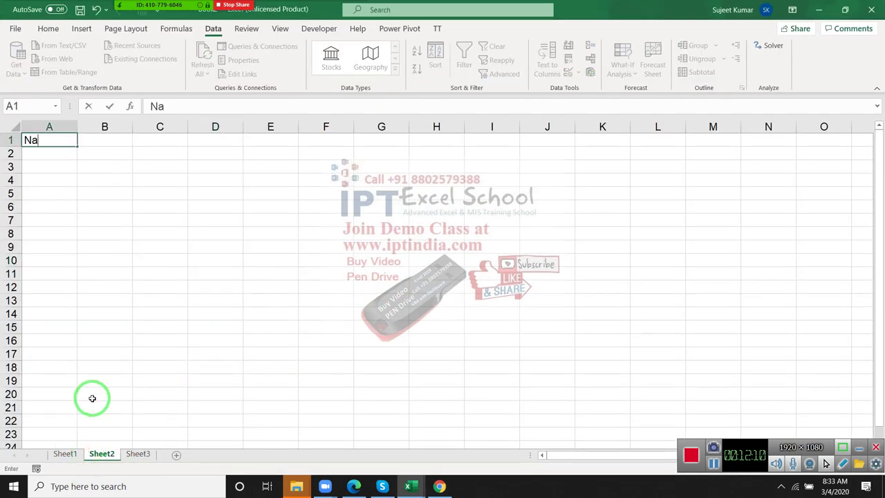
{"action": "type", "text": "e"}
{"action": "key", "text": "BackSpace"}
{"action": "type", "text": "me"}
{"action": "key", "text": "Return"}
{"action": "key", "text": "Up"}
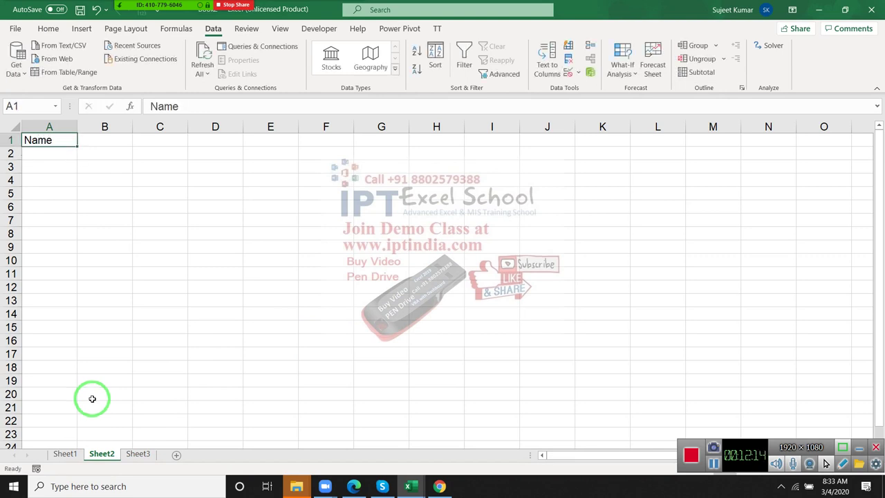
{"action": "key", "text": "Right"}
{"action": "type", "text": "Jan"}
{"action": "key", "text": "Return"}
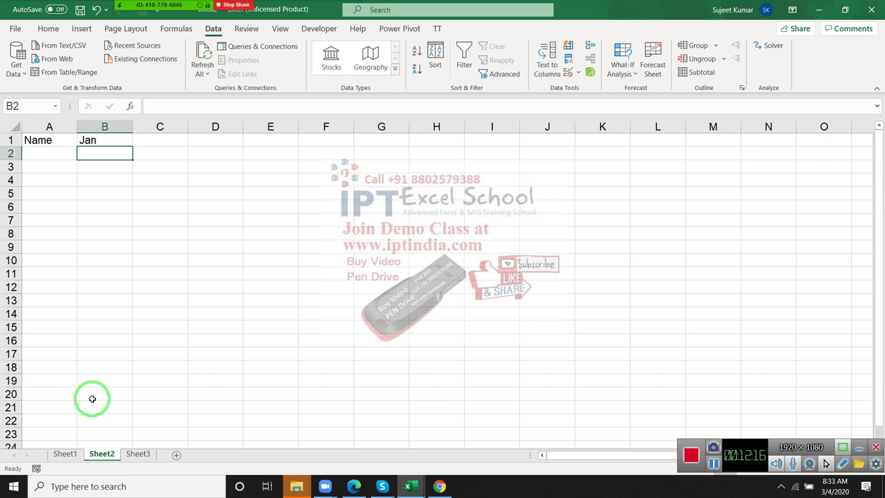
{"action": "left_click", "coordinate": [103, 140]}
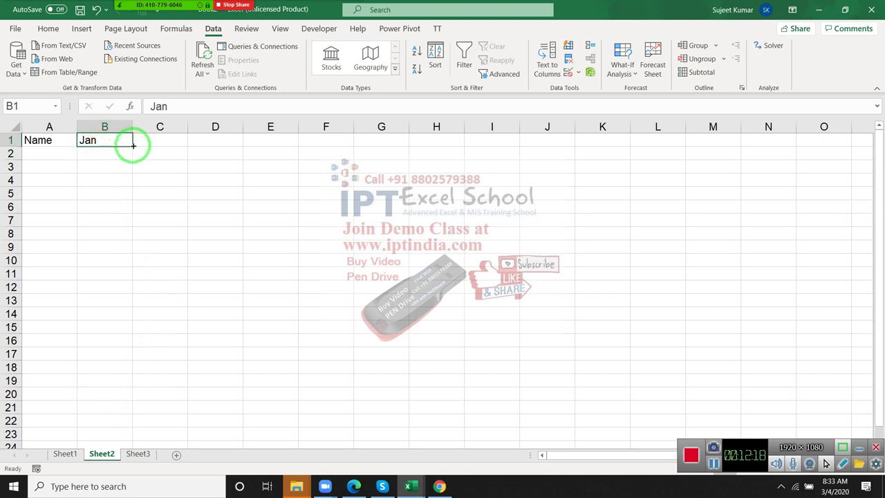
{"action": "left_click_drag", "start_coordinate": [134, 145], "coordinate": [283, 146]}
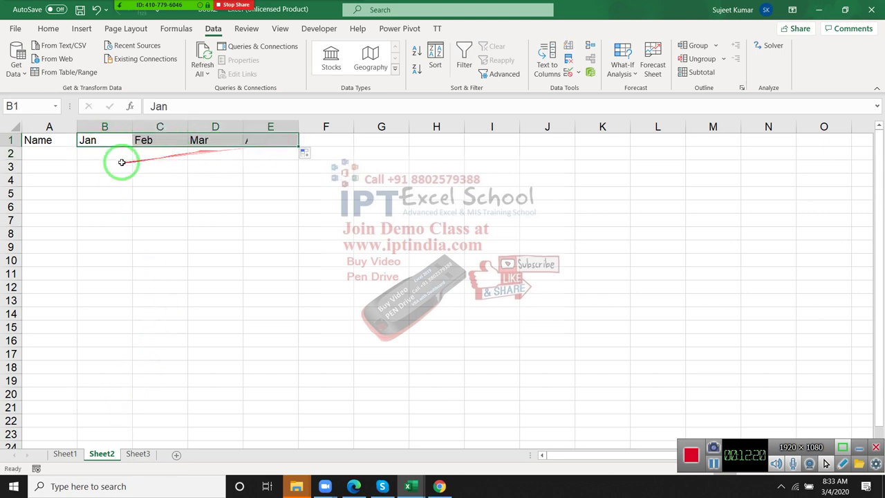
Step: Enter a first name in A2 and fill names down to A7
{"action": "left_click", "coordinate": [62, 154]}
{"action": "type", "text": "P"}
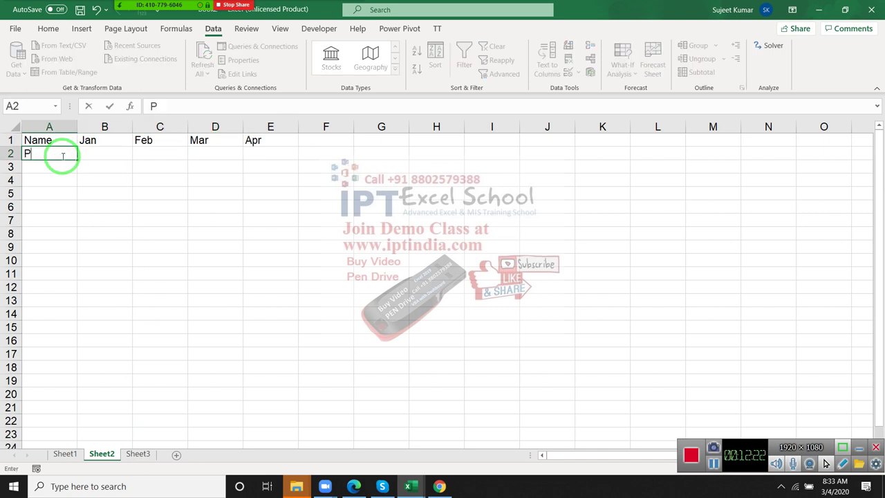
{"action": "type", "text": "uja"}
{"action": "left_click", "coordinate": [48, 191]}
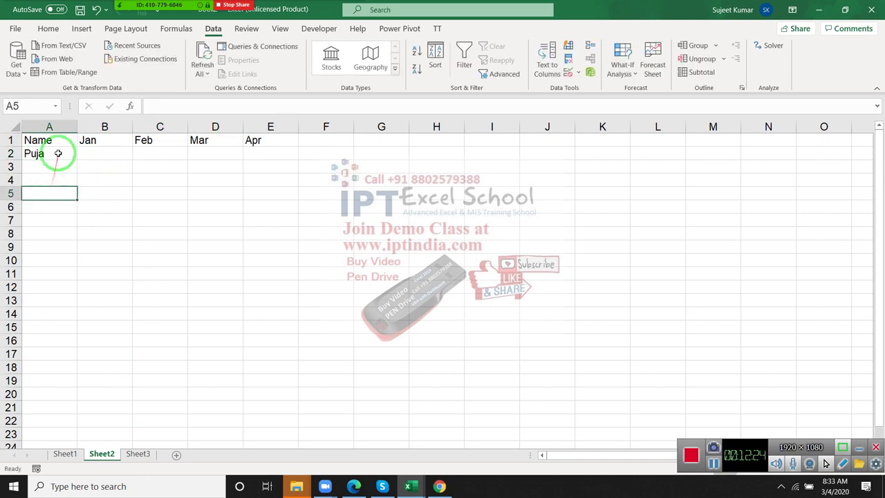
{"action": "left_click", "coordinate": [61, 154]}
{"action": "left_click_drag", "start_coordinate": [76, 157], "coordinate": [73, 223]}
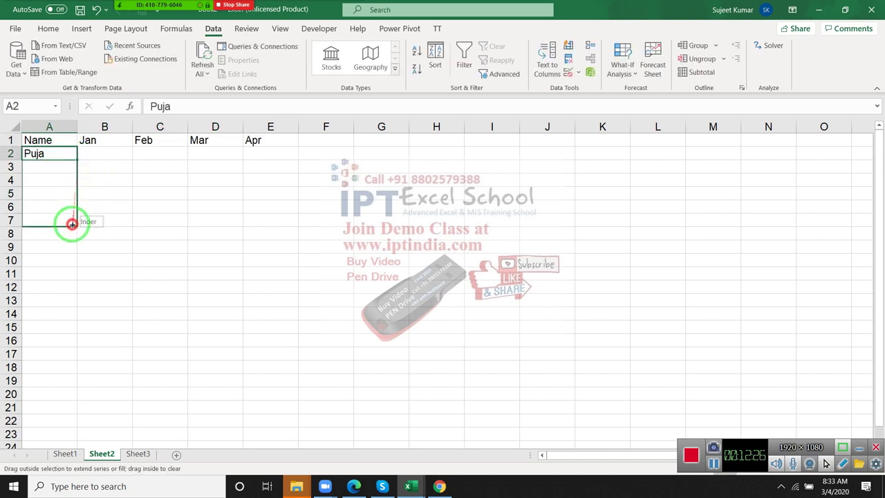
Step: Enter =RANDBETWEEN(10,90) in B2 and fill it across B2:E7
{"action": "left_click", "coordinate": [92, 155]}
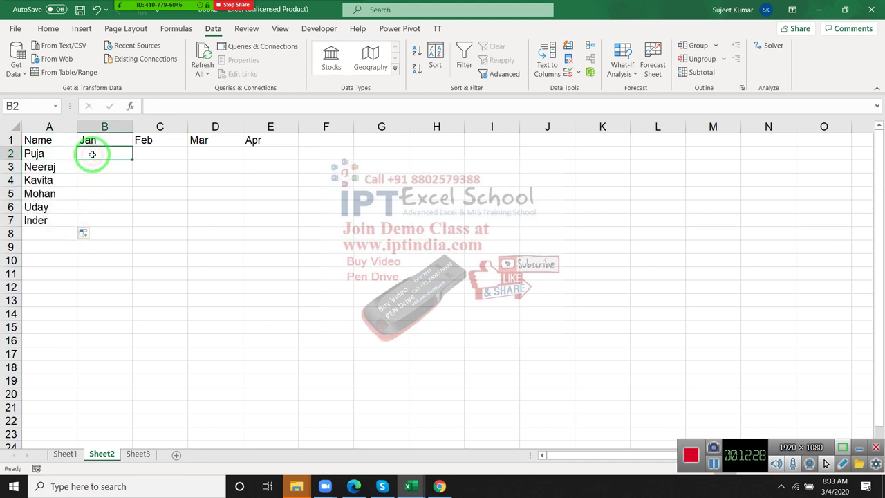
{"action": "type", "text": "=ra"}
{"action": "key", "text": "Down"}
{"action": "key", "text": "Down"}
{"action": "key", "text": "Down"}
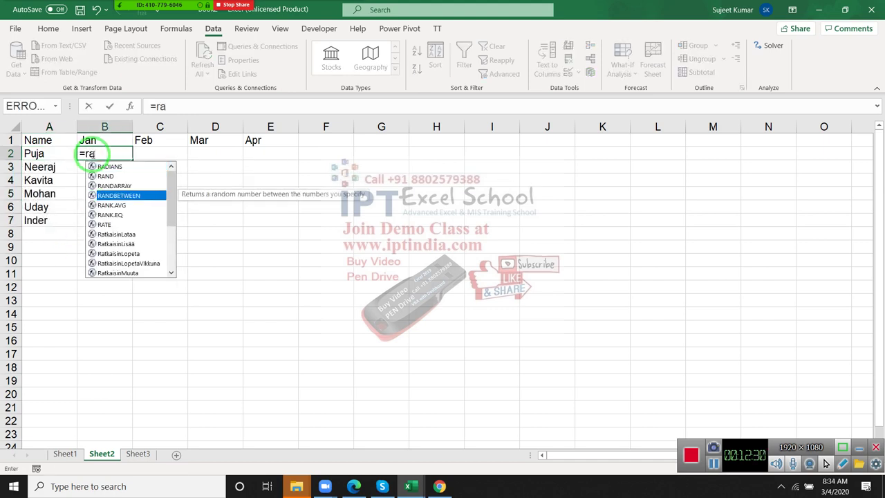
{"action": "key", "text": "Up"}
{"action": "key", "text": "Down"}
{"action": "key", "text": "Tab"}
{"action": "type", "text": "10,"}
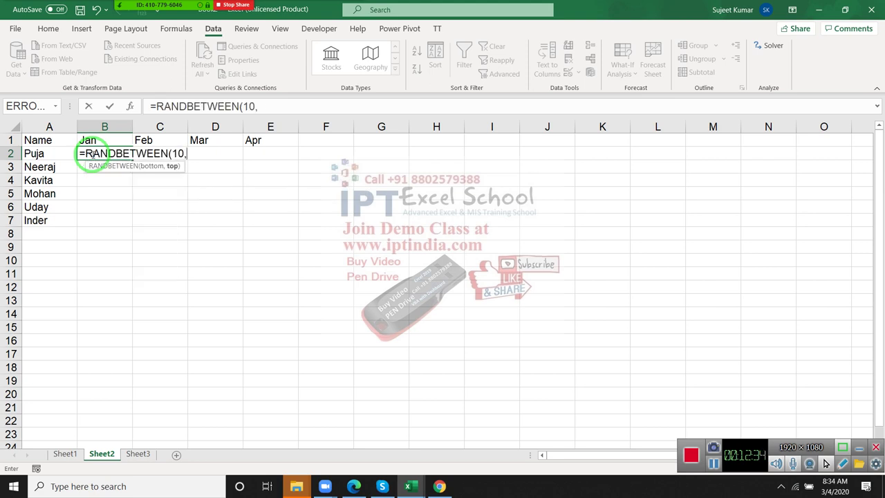
{"action": "type", "text": "90"}
{"action": "key", "text": "Return"}
{"action": "left_click_drag", "start_coordinate": [92, 154], "coordinate": [159, 154]}
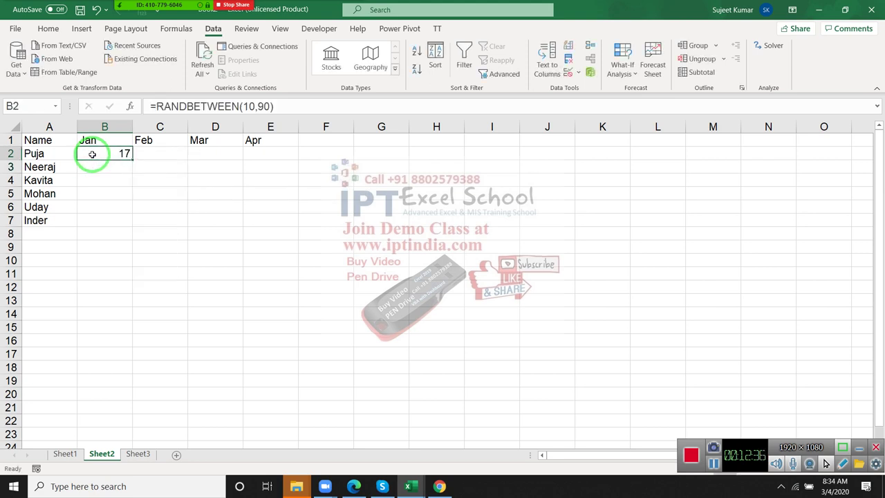
{"action": "key", "text": "shift+Right"}
{"action": "key", "text": "shift+Right"}
{"action": "key", "text": "shift+Down"}
{"action": "key", "text": "shift+Down"}
{"action": "key", "text": "shift+Down"}
{"action": "key", "text": "shift+Down"}
{"action": "key", "text": "shift+Down"}
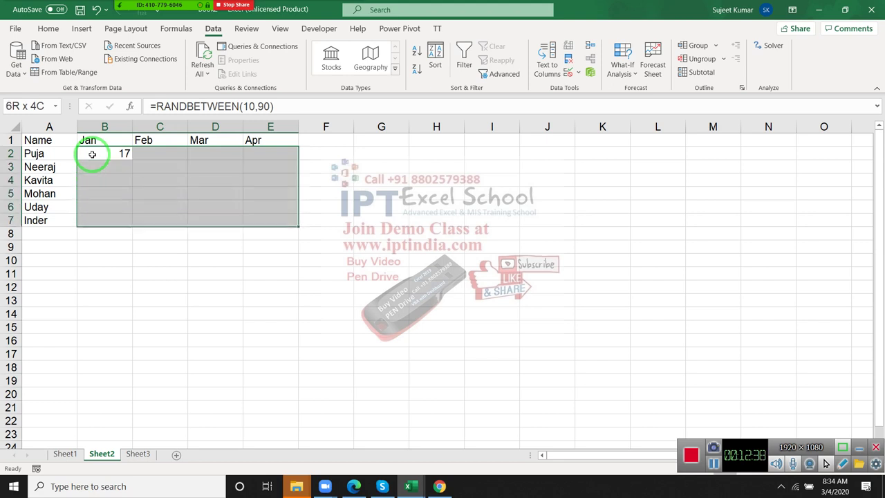
{"action": "key", "text": "ctrl+r"}
{"action": "key", "text": "ctrl+d"}
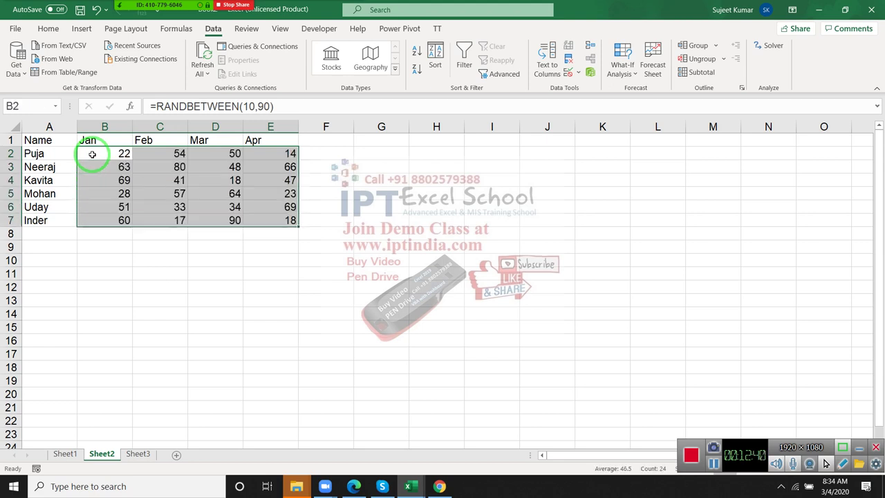
Step: Convert B2:E7 to fixed values with Paste Values, then copy the header row A1:E1
{"action": "key", "text": "ctrl+c"}
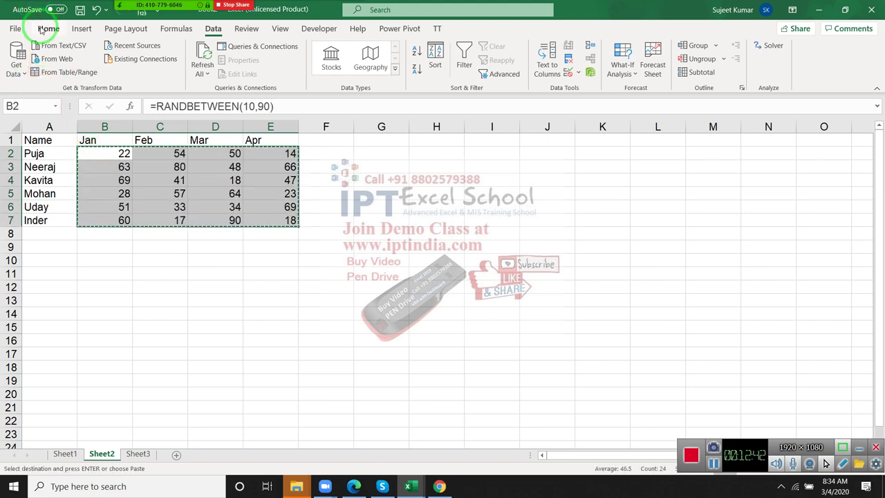
{"action": "left_click", "coordinate": [46, 29]}
{"action": "left_click", "coordinate": [16, 75]}
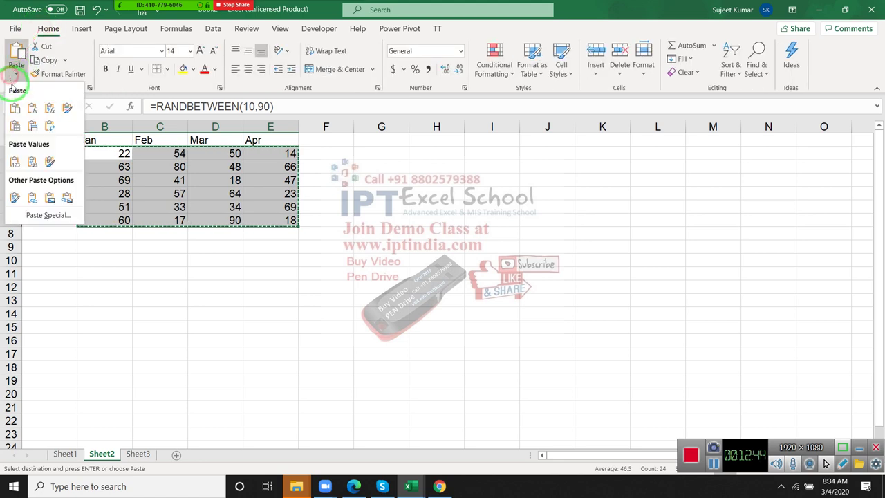
{"action": "left_click", "coordinate": [15, 158]}
{"action": "left_click", "coordinate": [97, 260]}
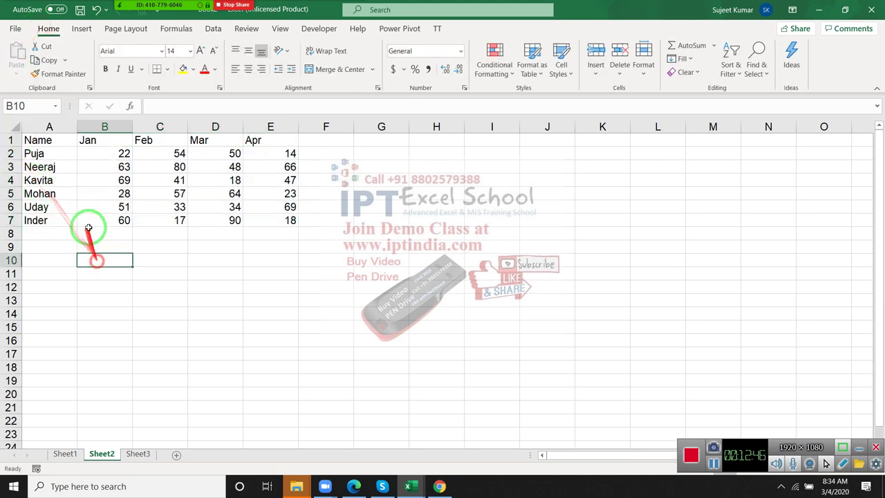
{"action": "left_click_drag", "start_coordinate": [47, 140], "coordinate": [267, 127]}
{"action": "key", "text": "ctrl+c"}
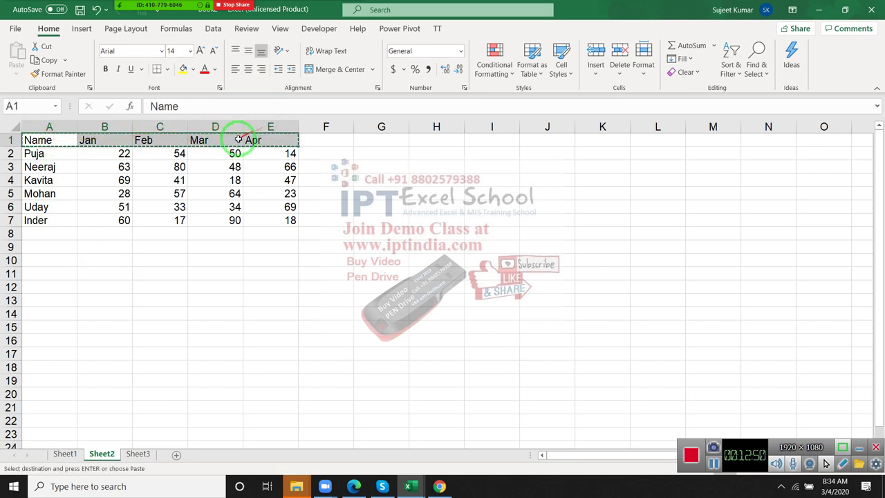
{"action": "left_click", "coordinate": [35, 269]}
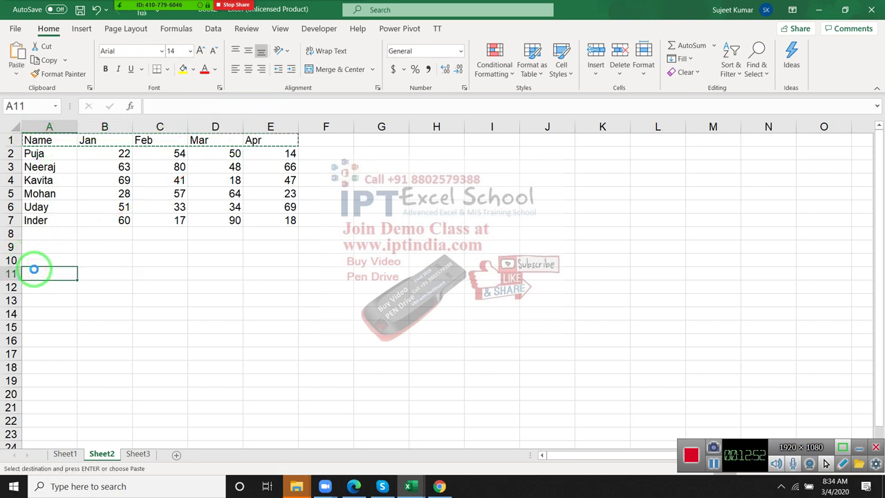
Step: Paste the headers into row 11 and enter 1 in A10
{"action": "key", "text": "Return"}
{"action": "left_click", "coordinate": [41, 259]}
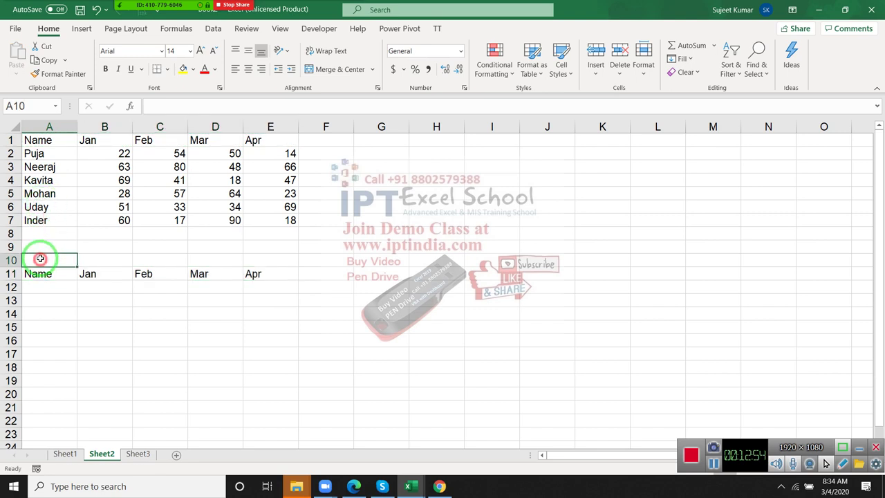
{"action": "type", "text": "1"}
{"action": "key", "text": "Return"}
{"action": "key", "text": "Return"}
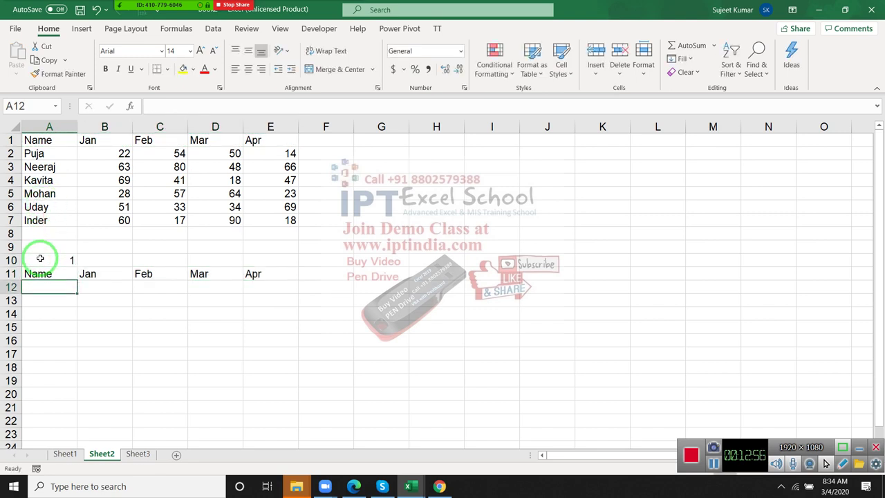
Step: Enter =OFFSET(A1,A10,0) in A12
{"action": "type", "text": "=of"}
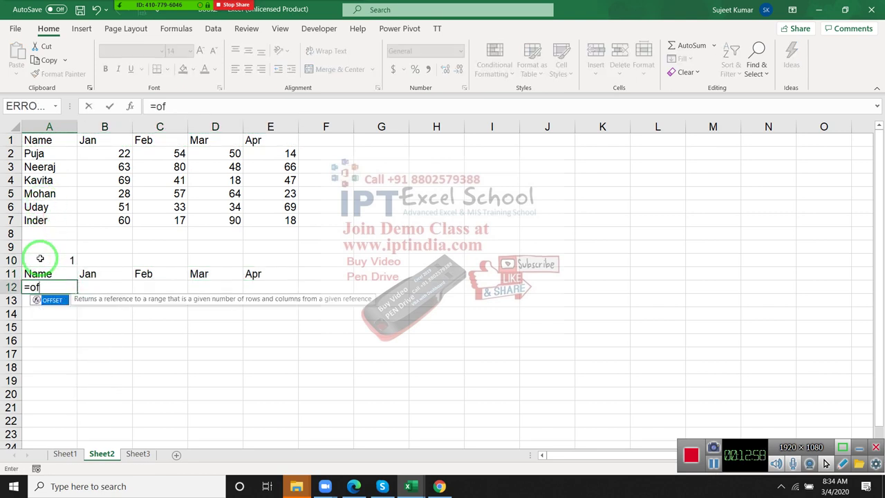
{"action": "key", "text": "Tab"}
{"action": "left_click", "coordinate": [37, 142]}
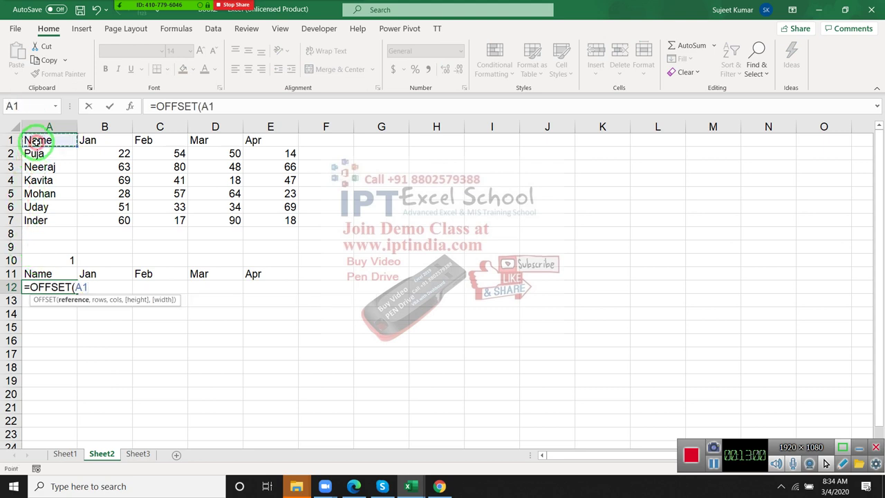
{"action": "type", "text": ","}
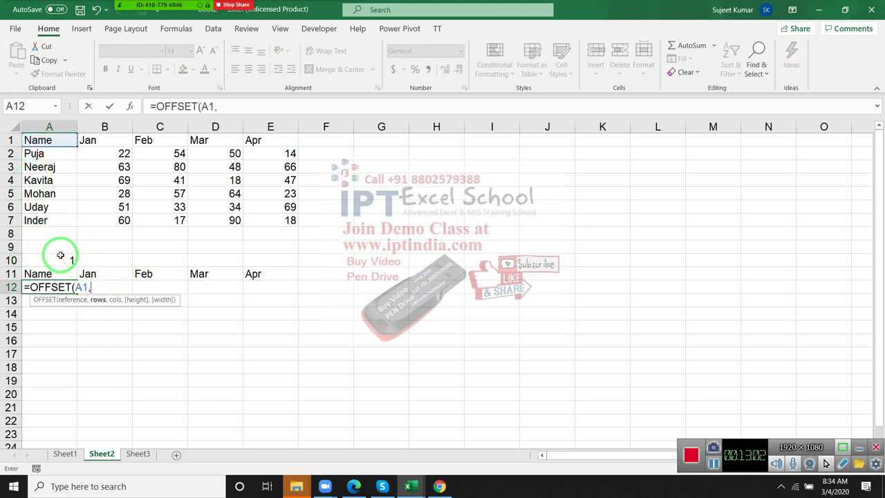
{"action": "left_click", "coordinate": [60, 260]}
{"action": "type", "text": ","}
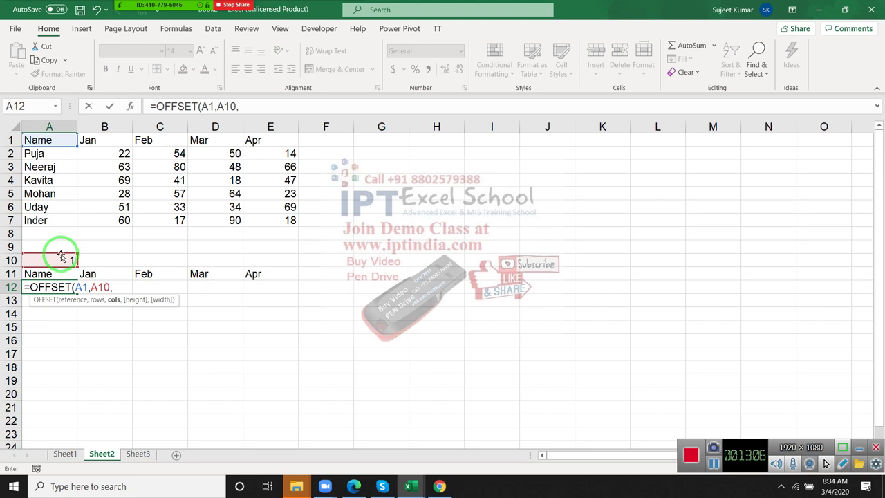
{"action": "type", "text": "0"}
{"action": "key", "text": "Return"}
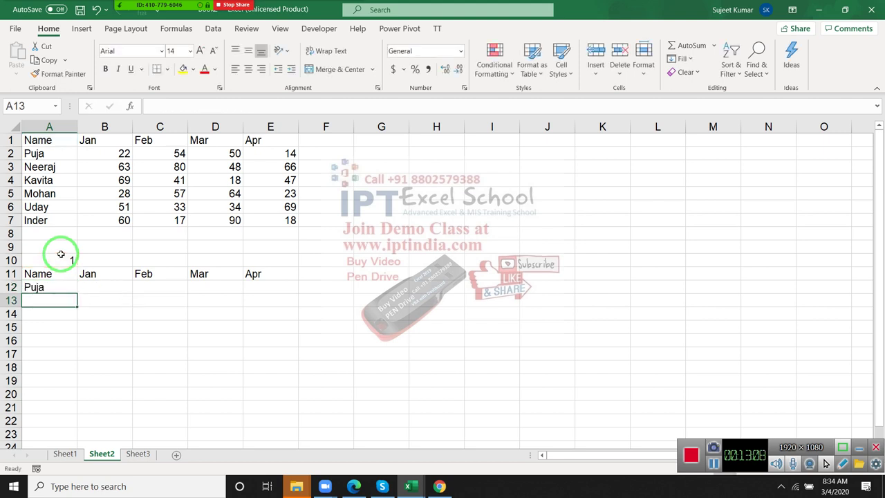
Step: Make the A10 reference absolute ($A$10) and fill the formula across row 12 to E12
{"action": "key", "text": "Up"}
{"action": "left_click", "coordinate": [219, 107]}
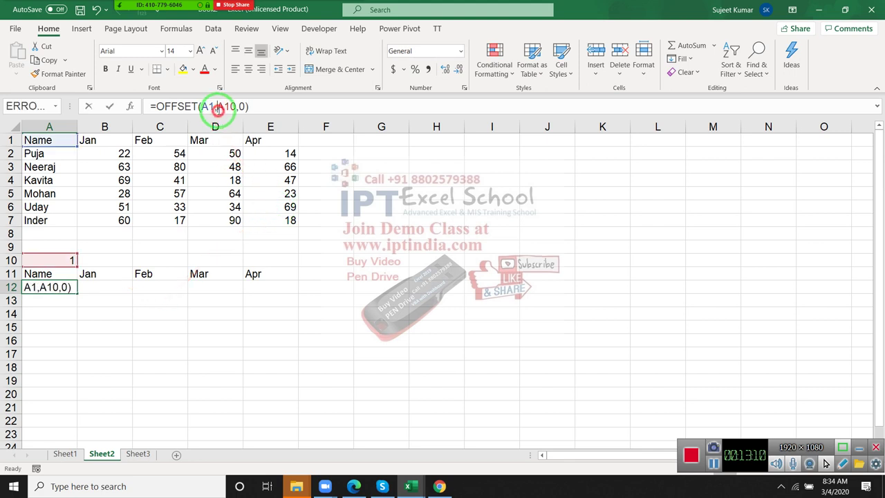
{"action": "key", "text": "F4"}
{"action": "key", "text": "Return"}
{"action": "key", "text": "Up"}
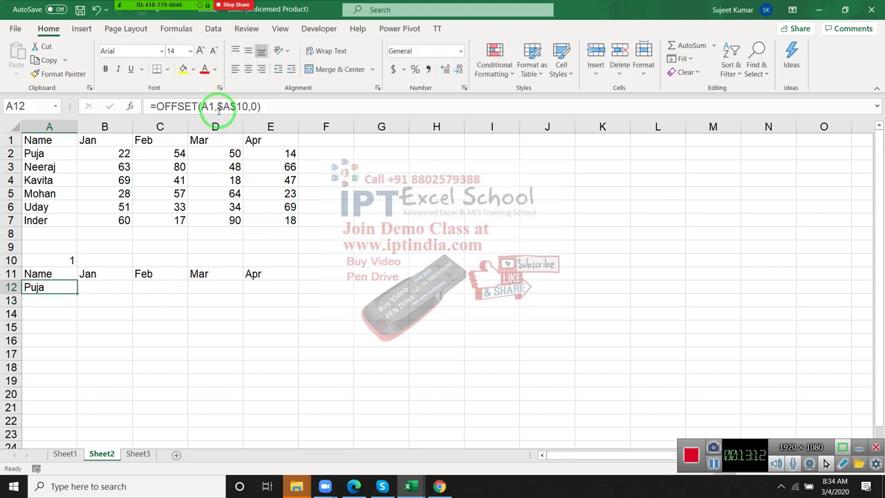
{"action": "key", "text": "shift+Right"}
{"action": "key", "text": "shift+Right"}
{"action": "key", "text": "shift+Right"}
{"action": "key", "text": "shift+Right"}
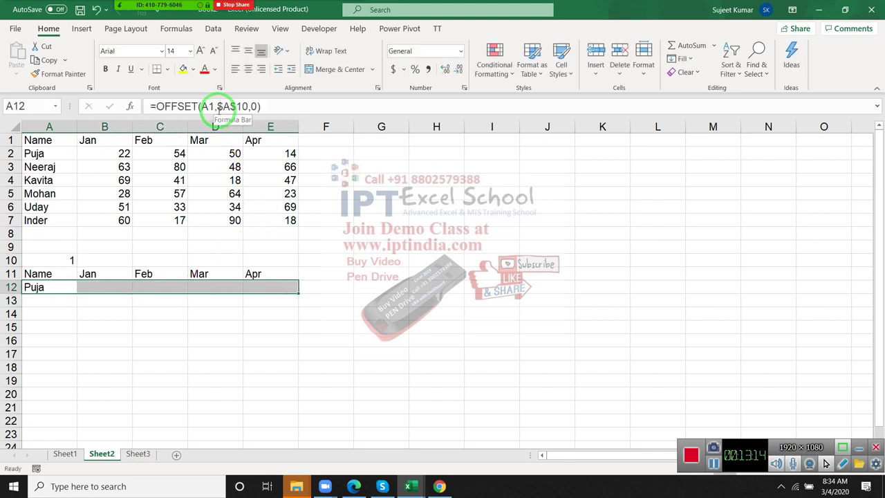
{"action": "key", "text": "ctrl+r"}
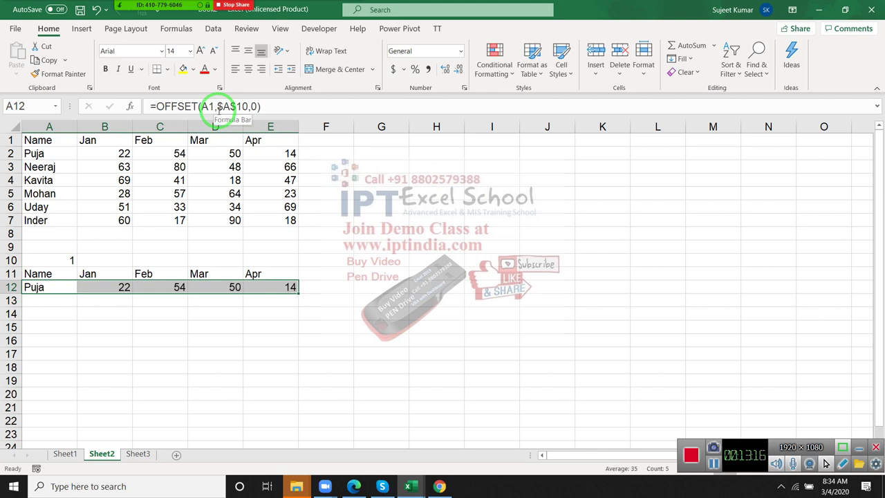
{"action": "key", "text": "Up"}
Step: Insert a clustered column chart of A11:E12
{"action": "key", "text": "shift+Right"}
{"action": "key", "text": "shift+Right"}
{"action": "key", "text": "shift+Right"}
{"action": "key", "text": "shift+Down"}
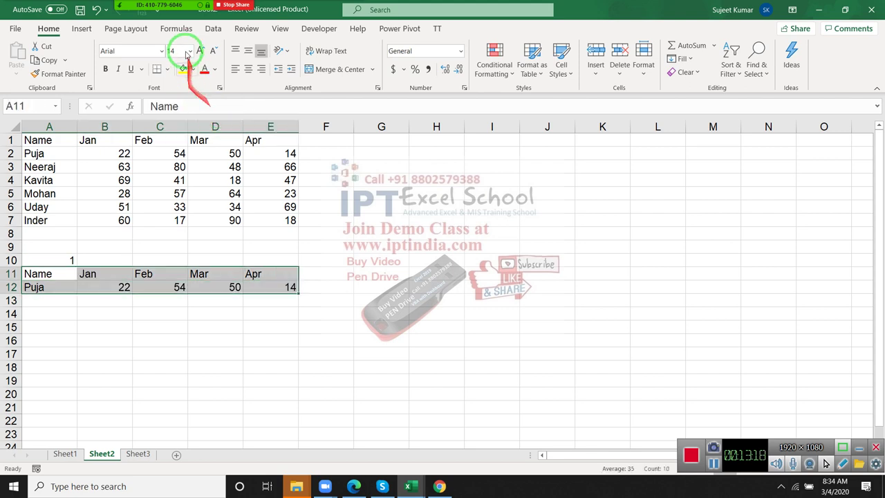
{"action": "left_click", "coordinate": [81, 28]}
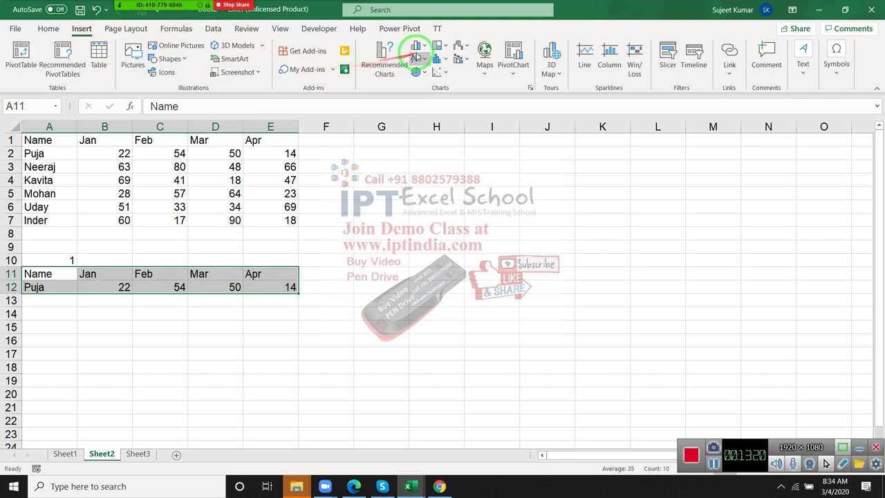
{"action": "left_click", "coordinate": [419, 46]}
{"action": "left_click", "coordinate": [419, 81]}
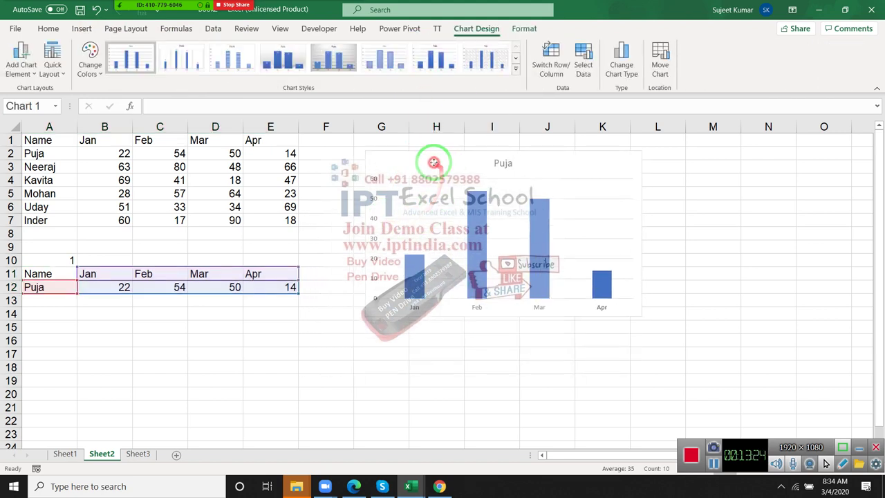
{"action": "left_click", "coordinate": [574, 326]}
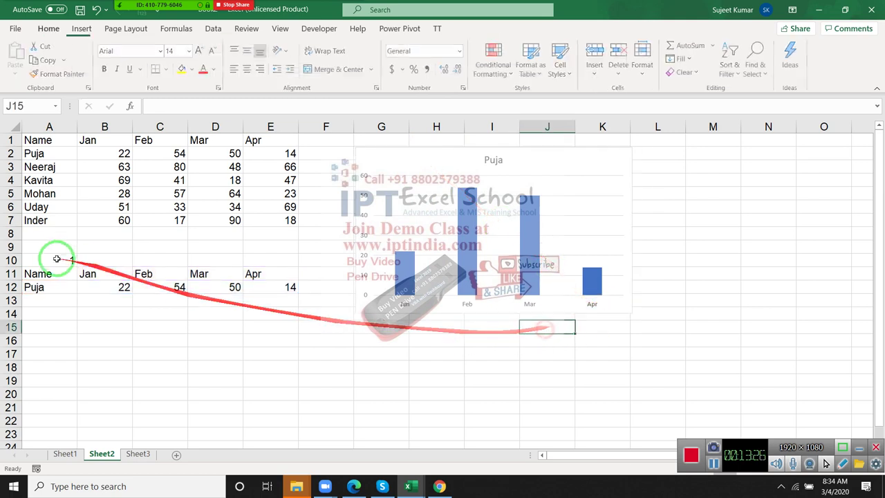
Step: Test the chart by setting A10 to 2, then 3
{"action": "left_click", "coordinate": [74, 260]}
{"action": "type", "text": "2"}
{"action": "key", "text": "Return"}
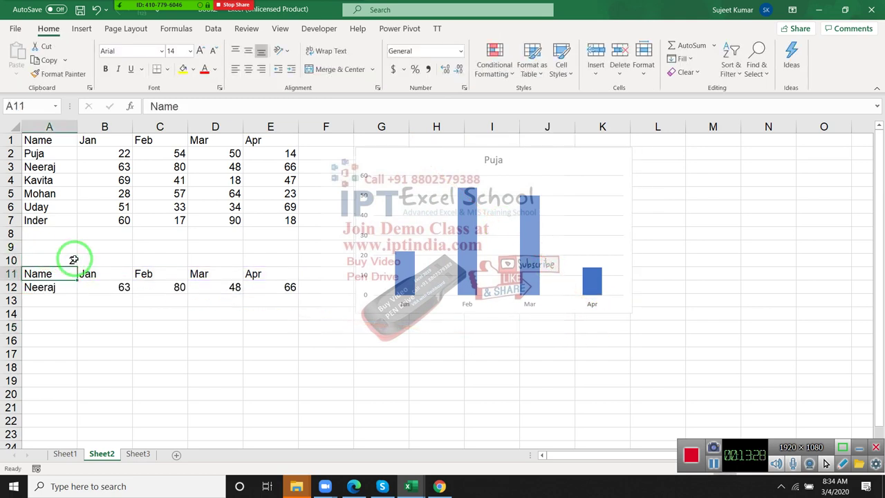
{"action": "left_click", "coordinate": [74, 260]}
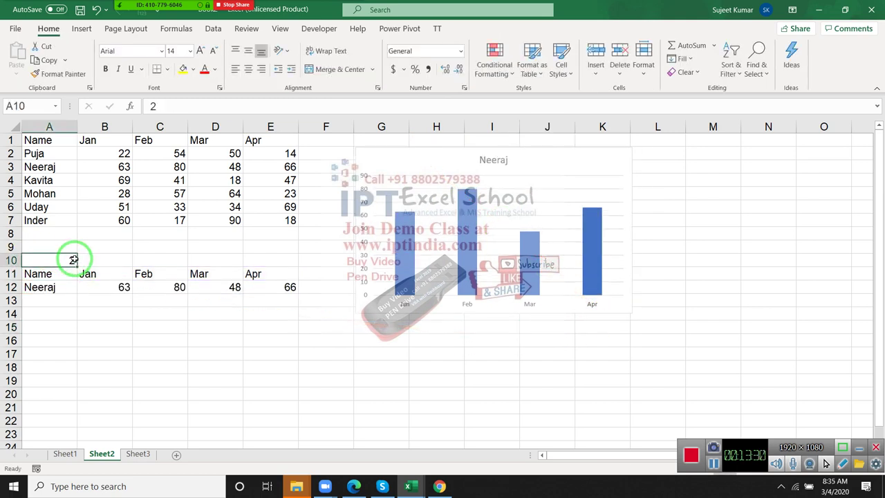
{"action": "type", "text": "3"}
{"action": "key", "text": "Return"}
{"action": "left_click", "coordinate": [74, 260]}
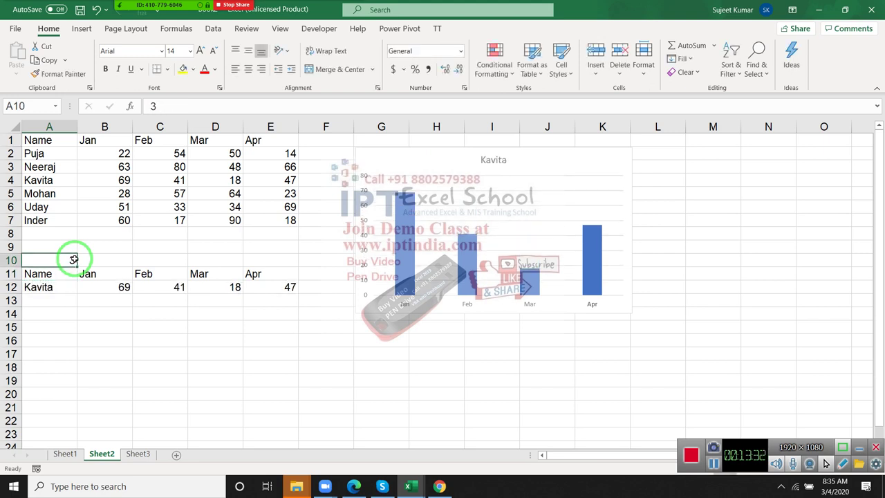
Step: Draw a Combo Box form control at the chart's top right
{"action": "left_click", "coordinate": [319, 28]}
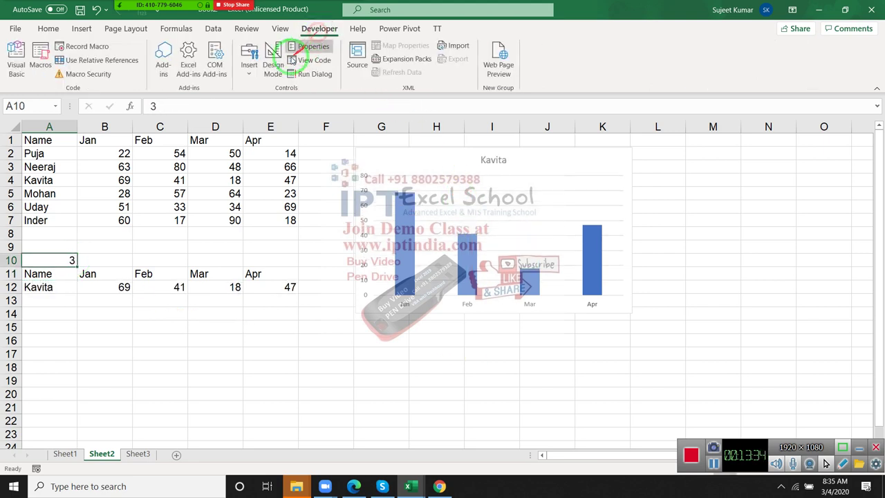
{"action": "left_click", "coordinate": [248, 69]}
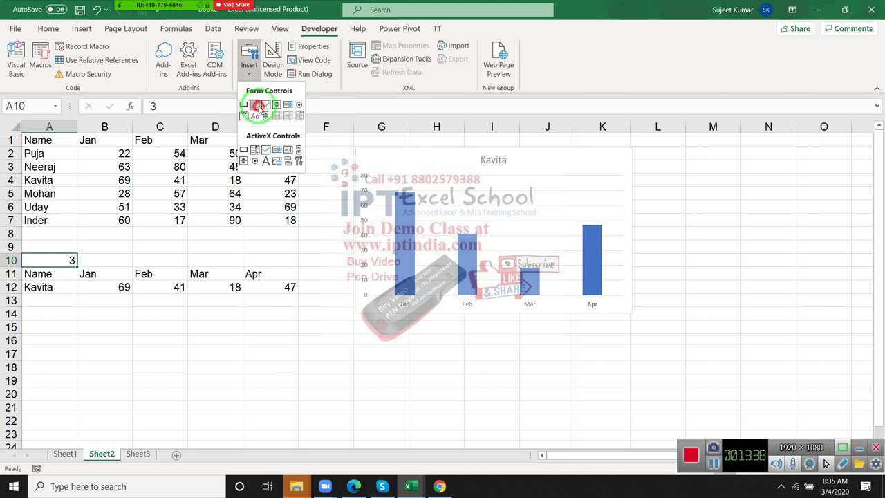
{"action": "left_click", "coordinate": [257, 105]}
{"action": "left_click_drag", "start_coordinate": [546, 154], "coordinate": [618, 177]}
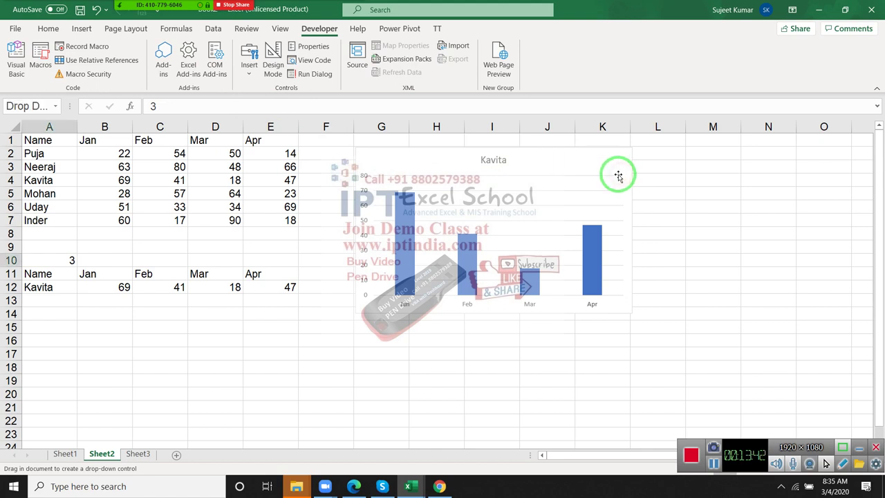
Step: Format the combo box with input range A2:A7, cell link A10 and 3-D shading
{"action": "right_click", "coordinate": [593, 163]}
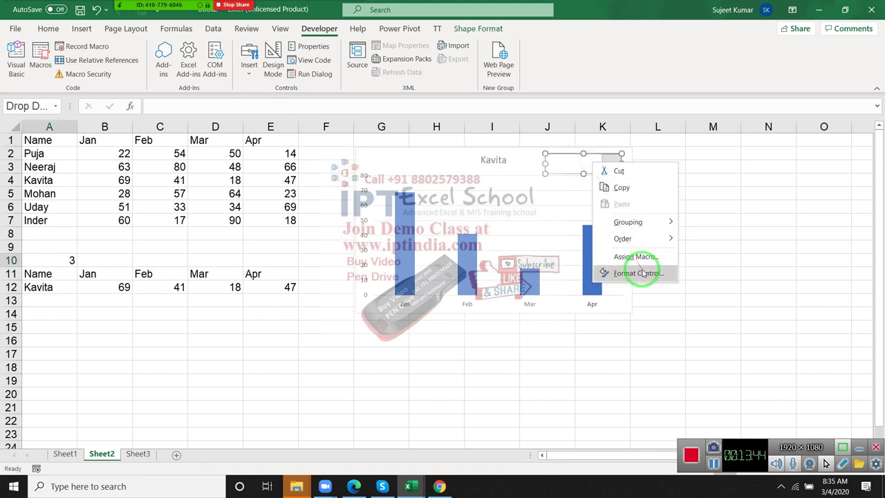
{"action": "left_click", "coordinate": [640, 273]}
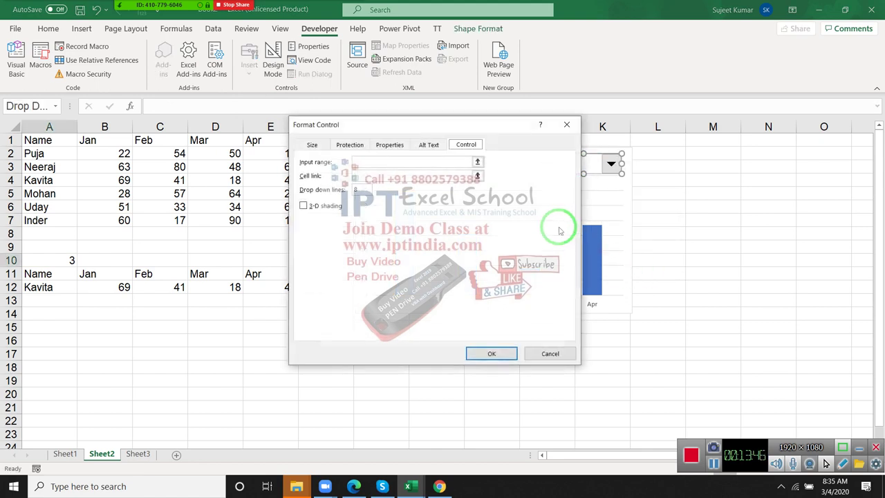
{"action": "left_click", "coordinate": [408, 162]}
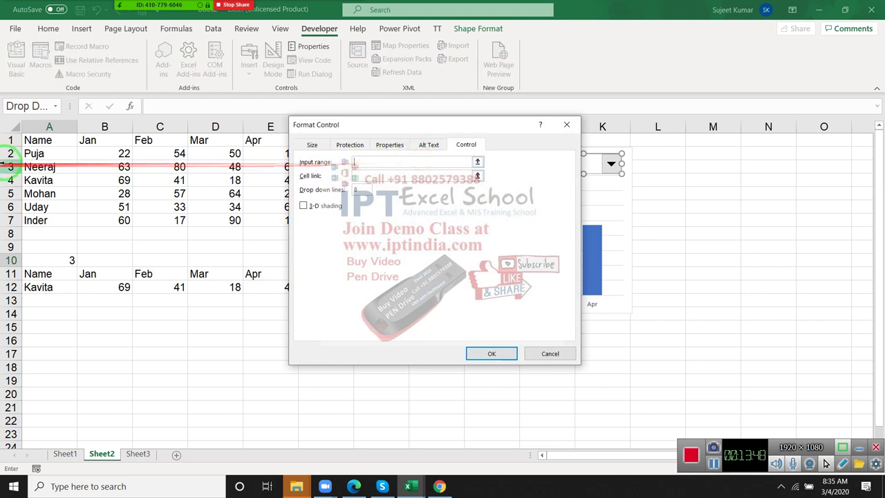
{"action": "left_click_drag", "start_coordinate": [35, 154], "coordinate": [36, 213]}
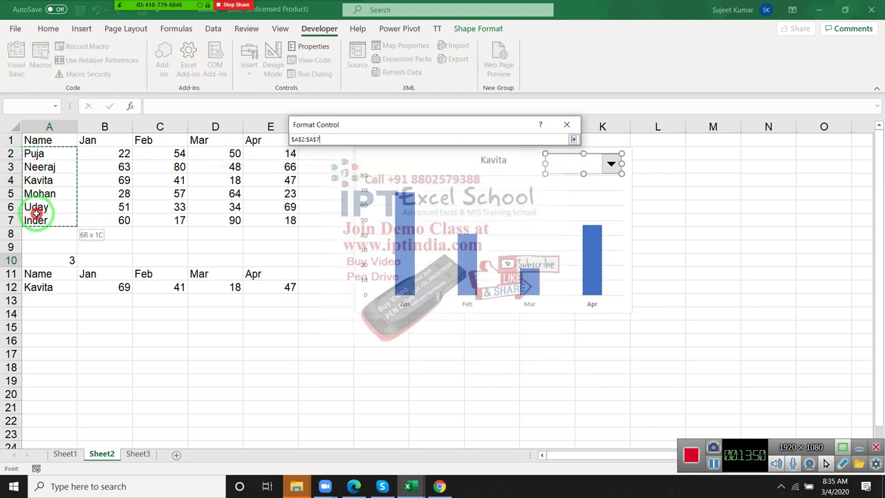
{"action": "left_click", "coordinate": [361, 177]}
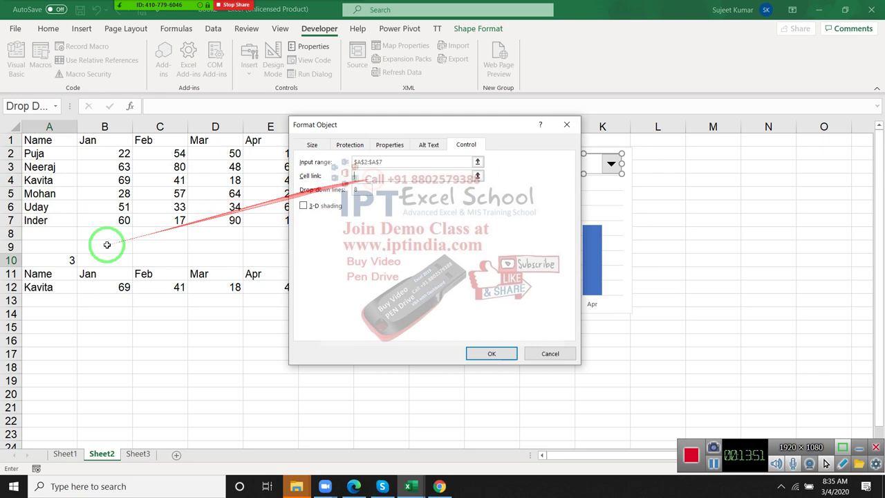
{"action": "left_click", "coordinate": [63, 257]}
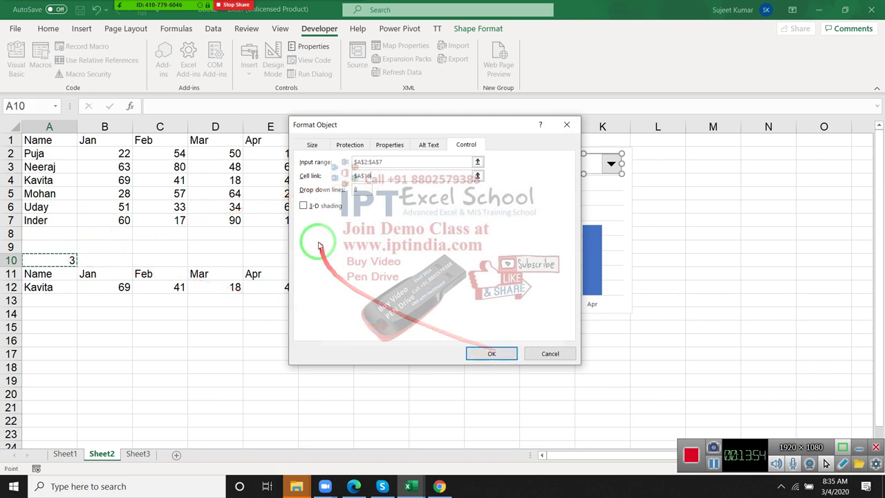
{"action": "left_click", "coordinate": [304, 205]}
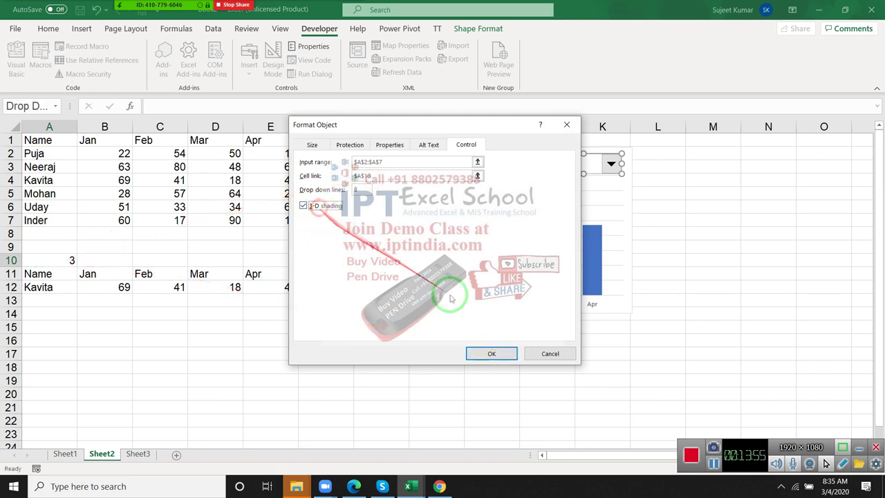
{"action": "left_click", "coordinate": [509, 355]}
{"action": "left_click", "coordinate": [510, 351]}
Step: Pick the first, second, then third name in the combo box to watch the chart update
{"action": "left_click", "coordinate": [646, 342]}
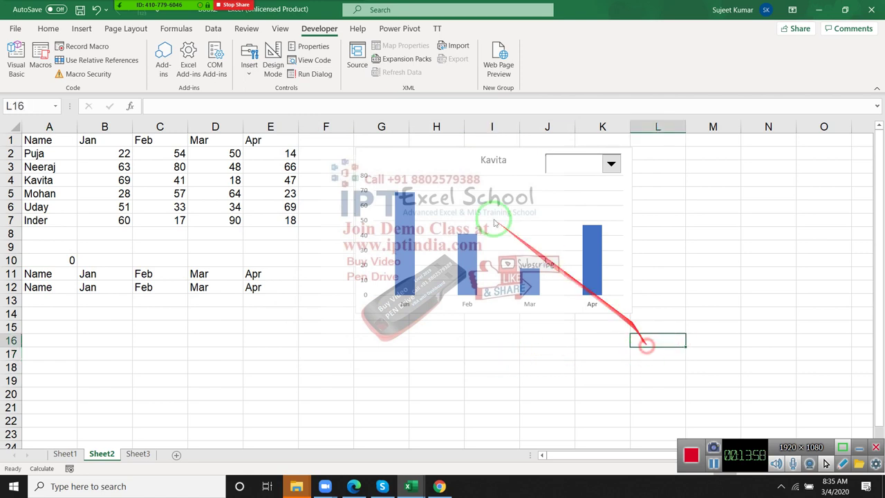
{"action": "left_click", "coordinate": [592, 170]}
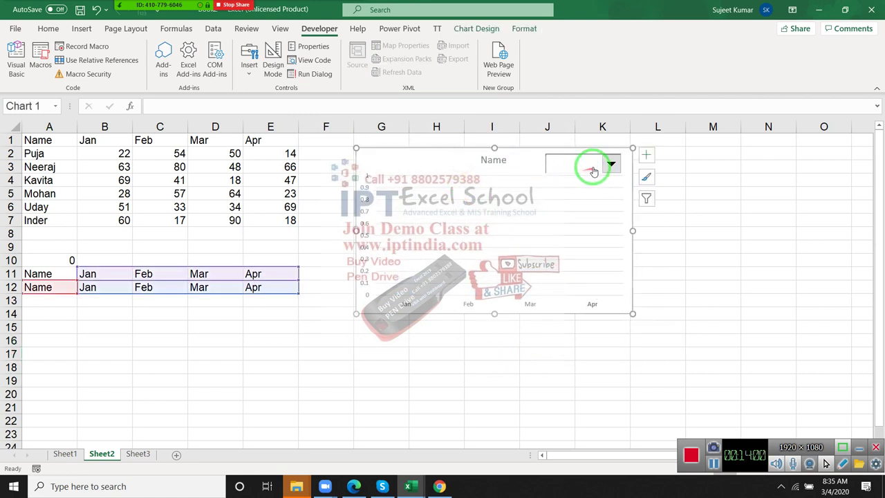
{"action": "left_click", "coordinate": [593, 170]}
{"action": "left_click", "coordinate": [578, 177]}
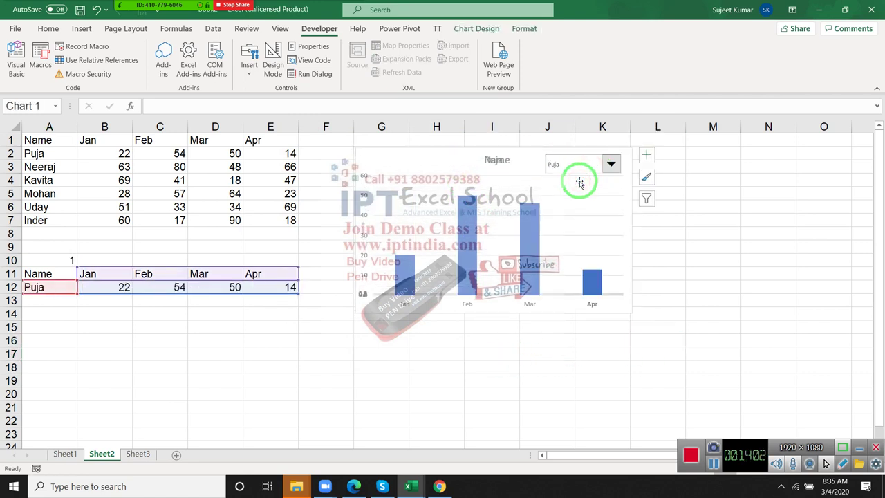
{"action": "left_click", "coordinate": [574, 168]}
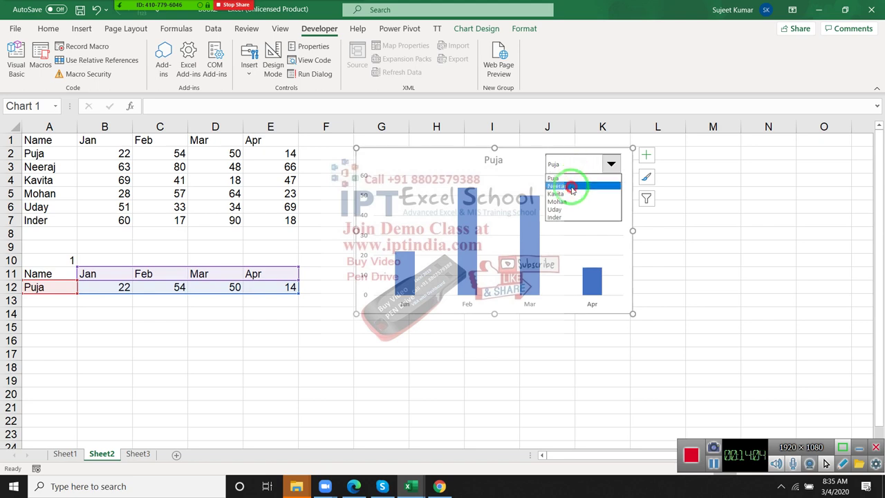
{"action": "left_click", "coordinate": [572, 187]}
{"action": "left_click", "coordinate": [570, 169]}
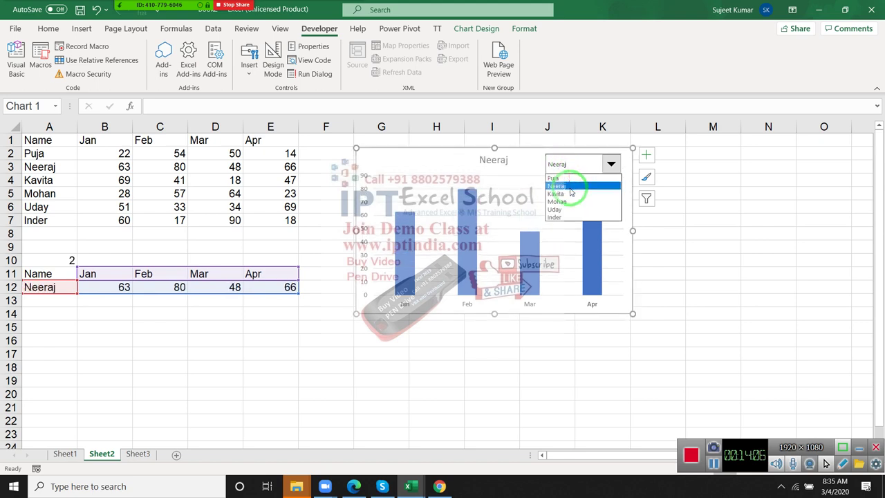
{"action": "left_click", "coordinate": [570, 194]}
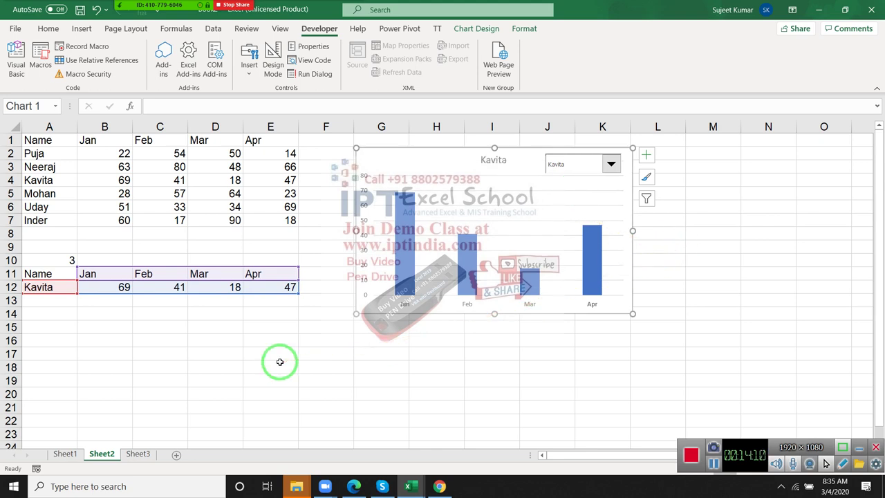
{"action": "left_click", "coordinate": [250, 378]}
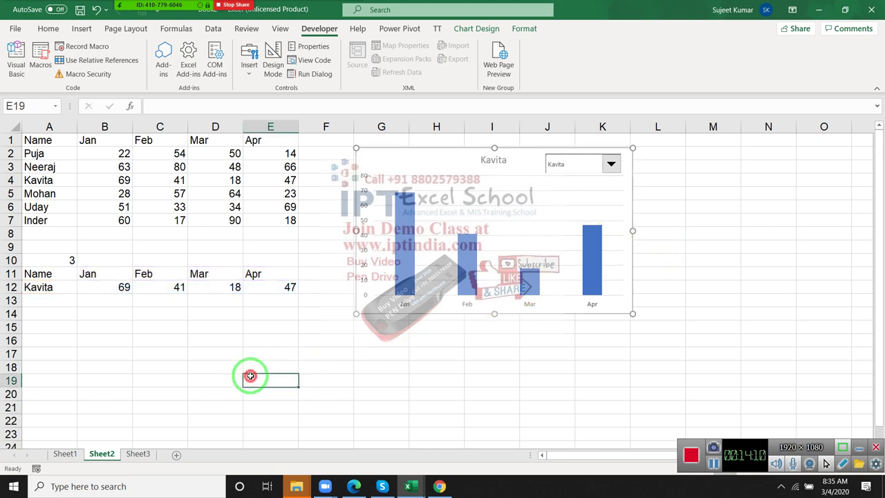
Step: Step through the names in A2:A7, ending back on A4
{"action": "left_click", "coordinate": [36, 157]}
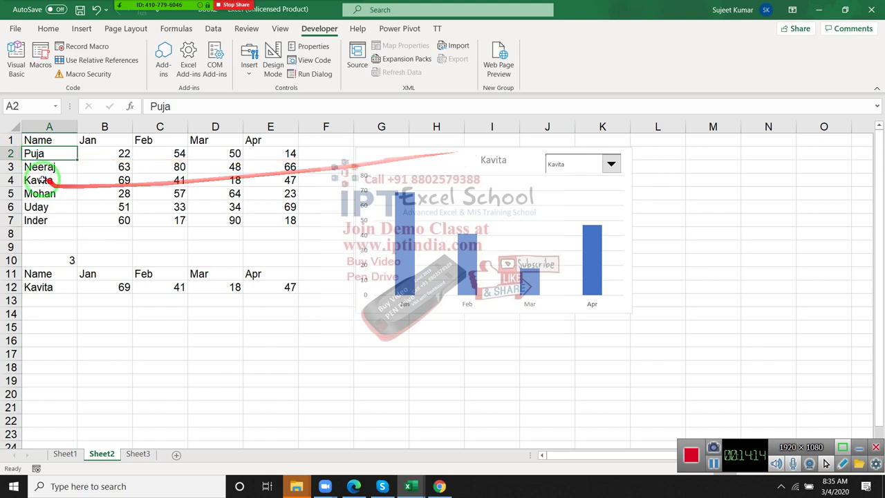
{"action": "left_click", "coordinate": [49, 168]}
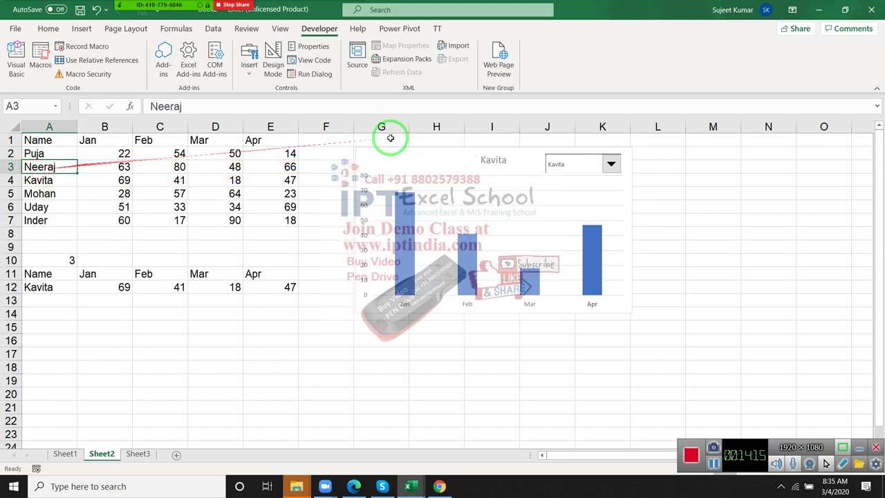
{"action": "left_click", "coordinate": [69, 182]}
{"action": "left_click", "coordinate": [69, 194]}
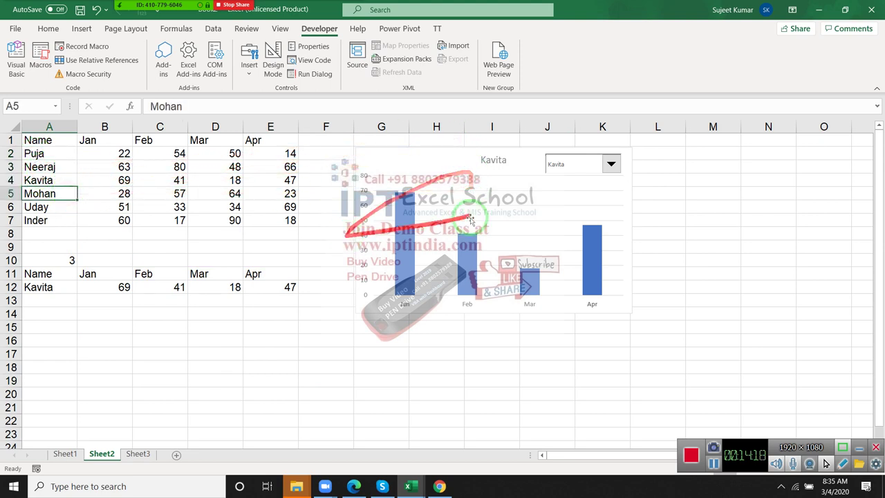
{"action": "left_click", "coordinate": [63, 208]}
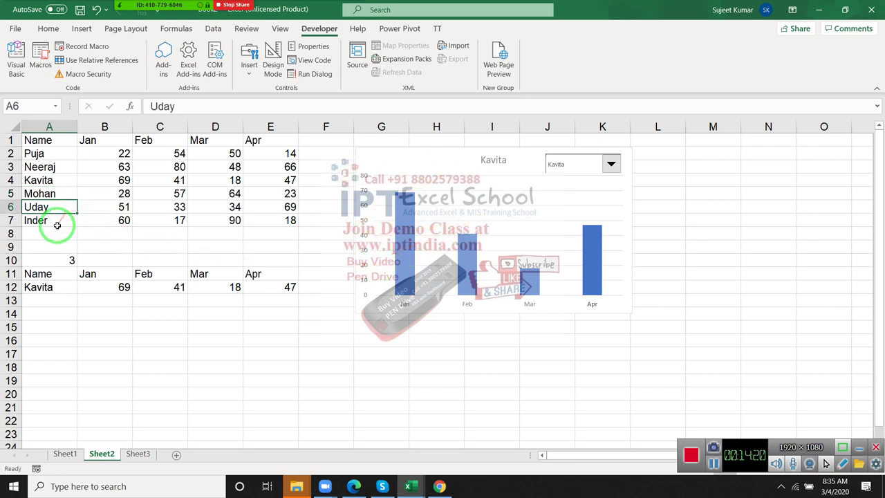
{"action": "left_click", "coordinate": [56, 220]}
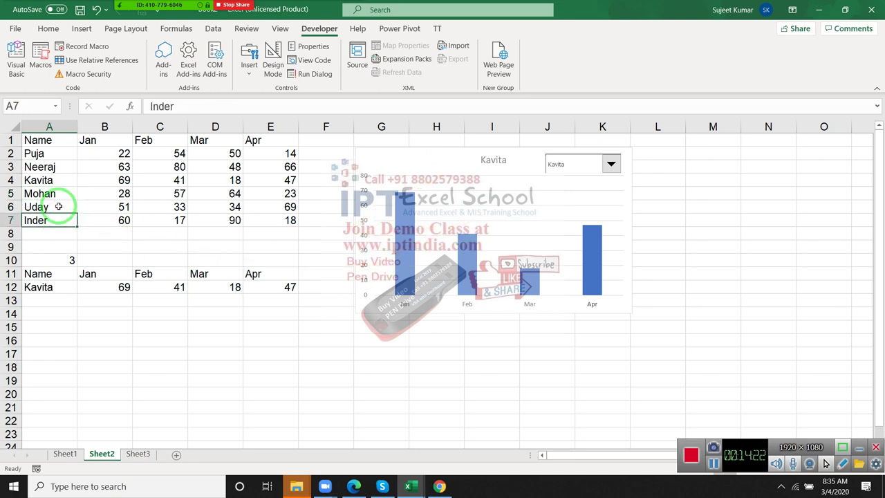
{"action": "left_click", "coordinate": [59, 207]}
{"action": "left_click", "coordinate": [63, 194]}
{"action": "left_click", "coordinate": [64, 181]}
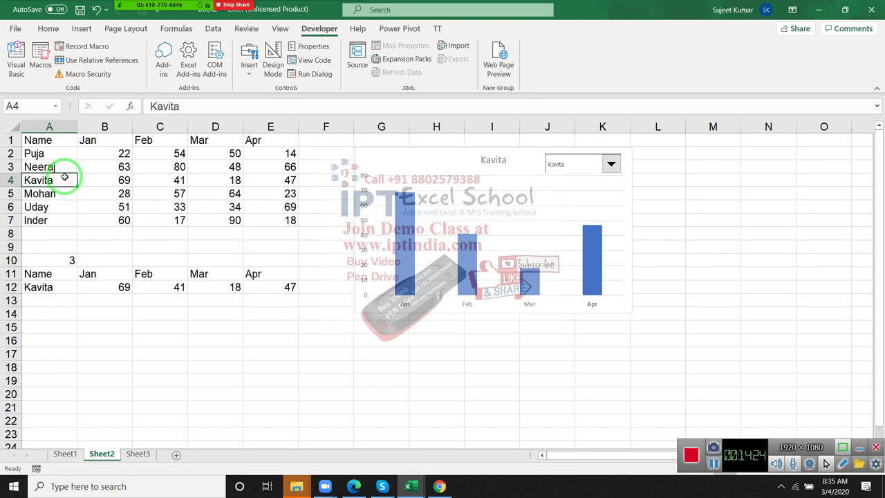
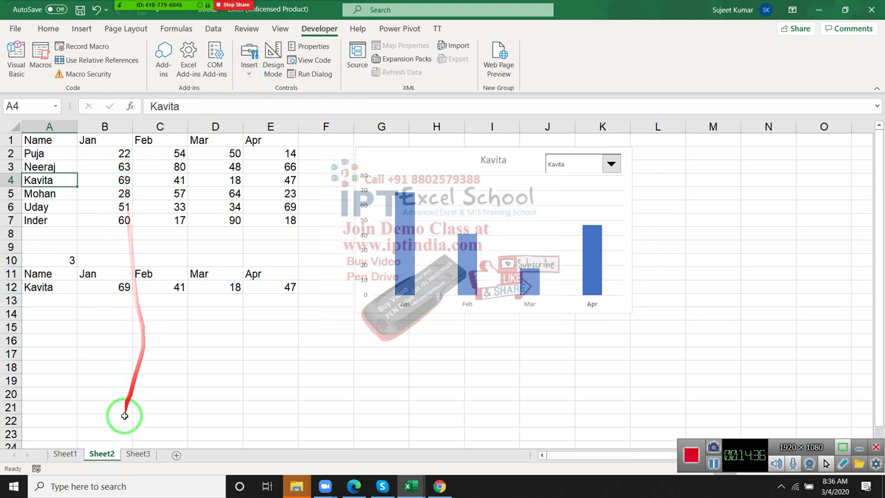
Step: Insert an empty Worksheet_SelectionChange stub in Sheet2's code, then select Puja and Neeraj in A2:A3
{"action": "right_click", "coordinate": [102, 453]}
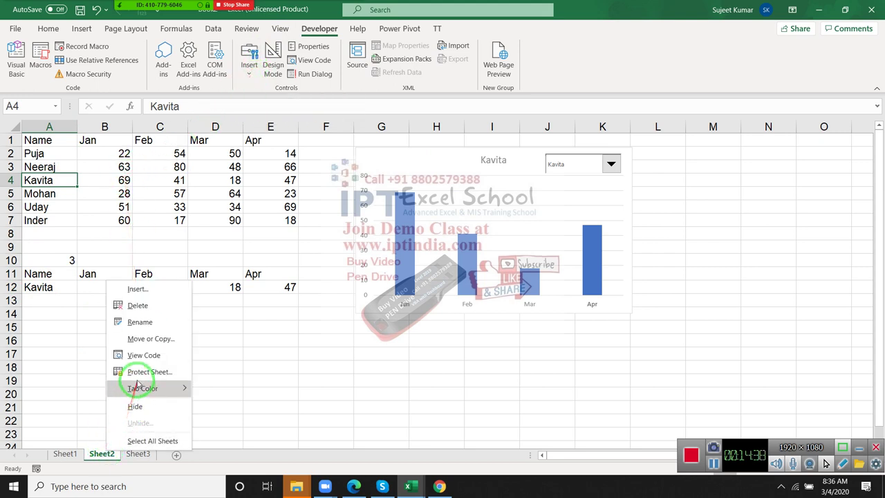
{"action": "left_click", "coordinate": [145, 356]}
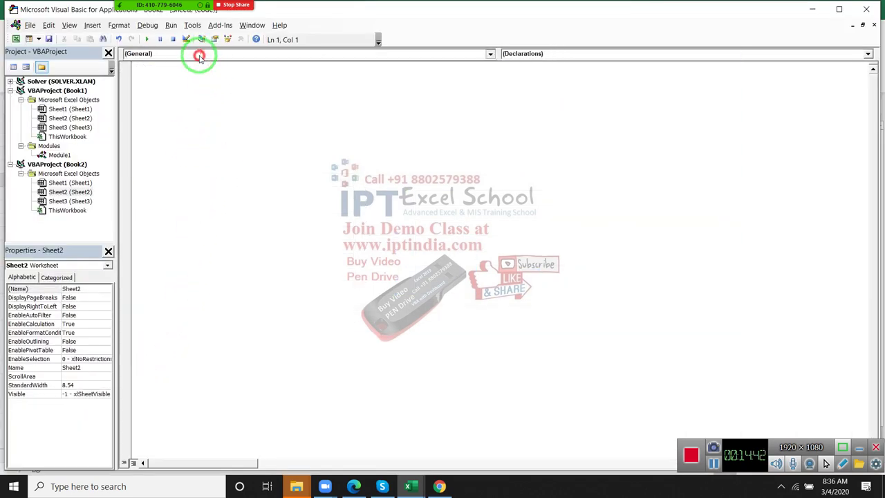
{"action": "left_click", "coordinate": [197, 53]}
{"action": "left_click", "coordinate": [198, 72]}
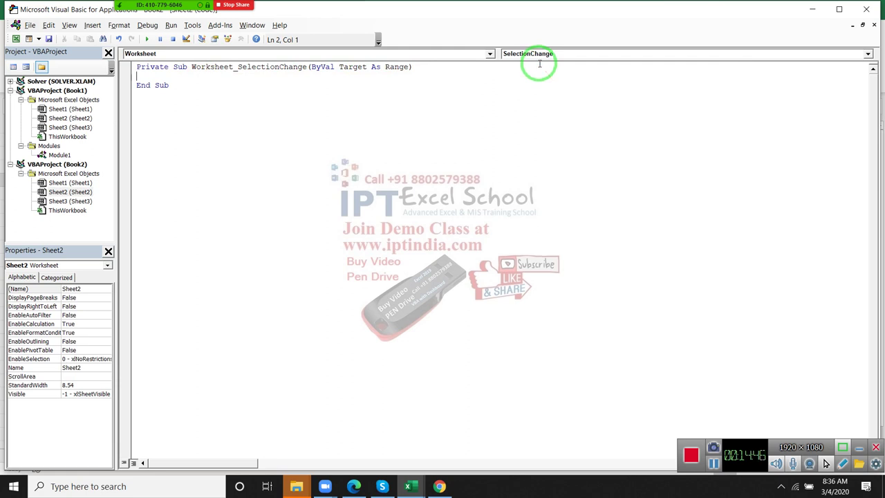
{"action": "left_click_drag", "start_coordinate": [540, 64], "coordinate": [155, 160]}
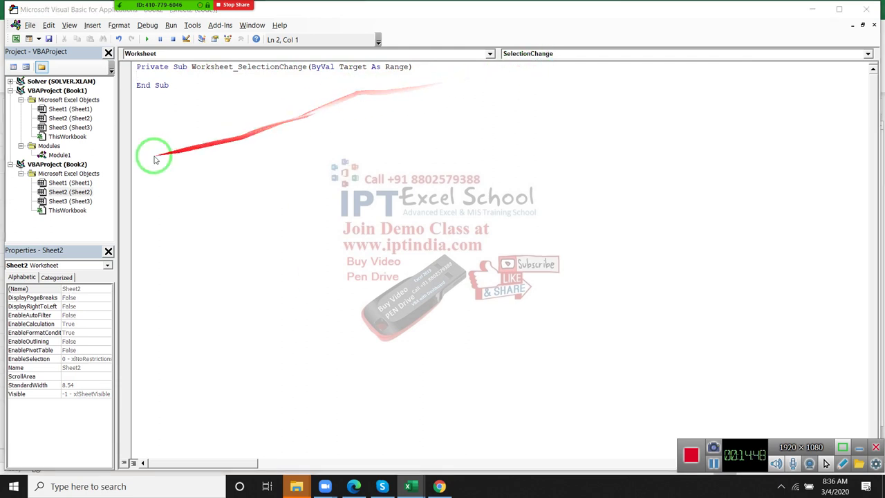
{"action": "key", "text": "alt+F11"}
{"action": "left_click", "coordinate": [42, 154]}
{"action": "left_click", "coordinate": [42, 167]}
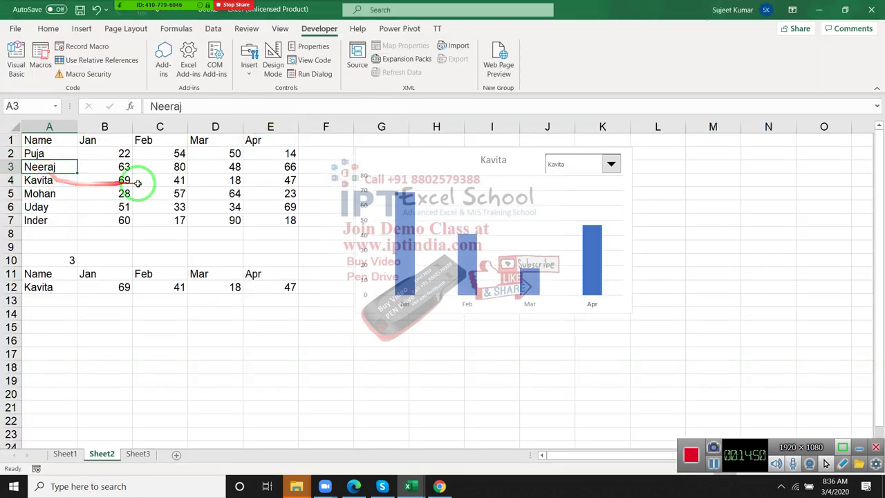
{"action": "key", "text": "alt+F11"}
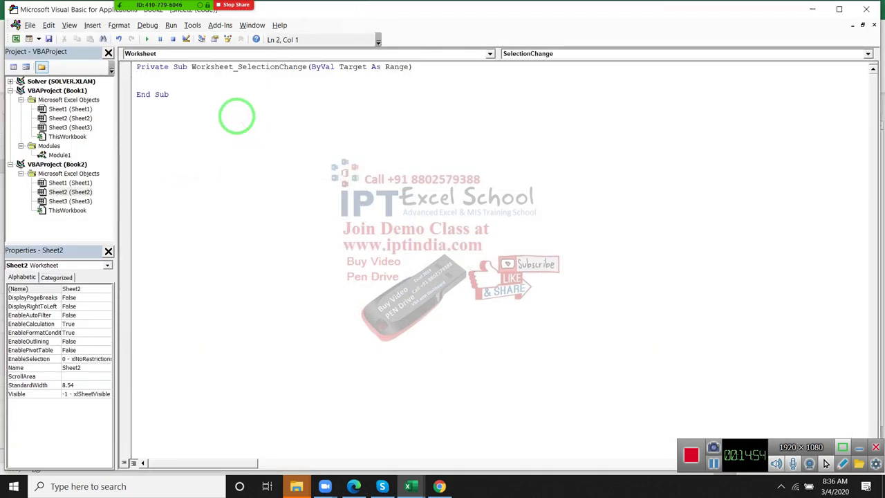
{"action": "key", "text": "BackSpace"}
{"action": "key", "text": "BackSpace"}
{"action": "key", "text": "alt+F11"}
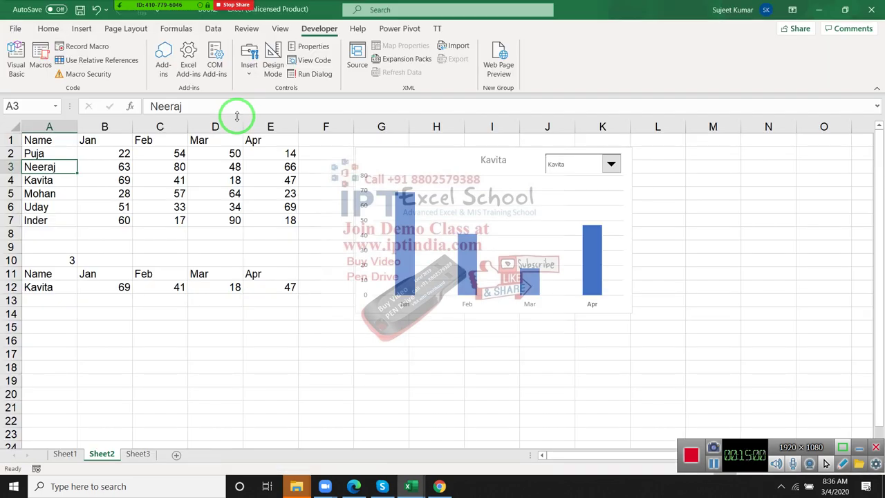
{"action": "key", "text": "alt+F11"}
{"action": "key", "text": "alt+F11"}
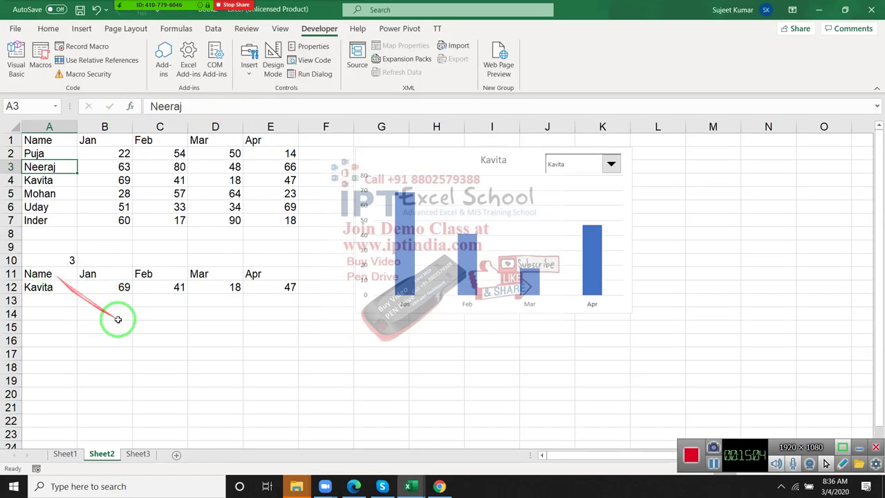
{"action": "key", "text": "alt+F11"}
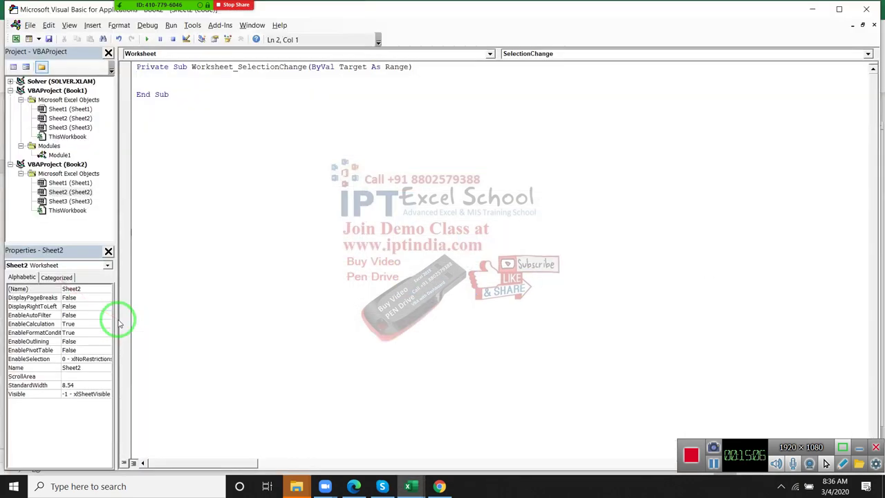
{"action": "key", "text": "alt+F11"}
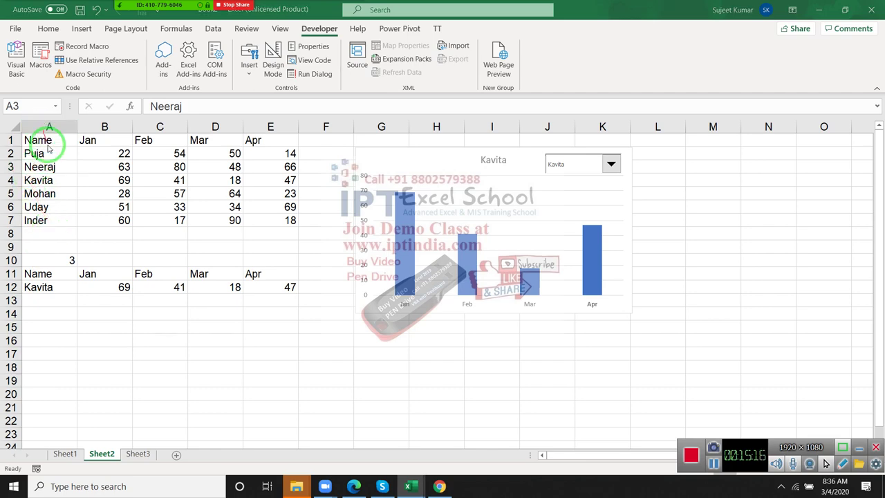
{"action": "key", "text": "alt+F11"}
{"action": "type", "text": "if ac"}
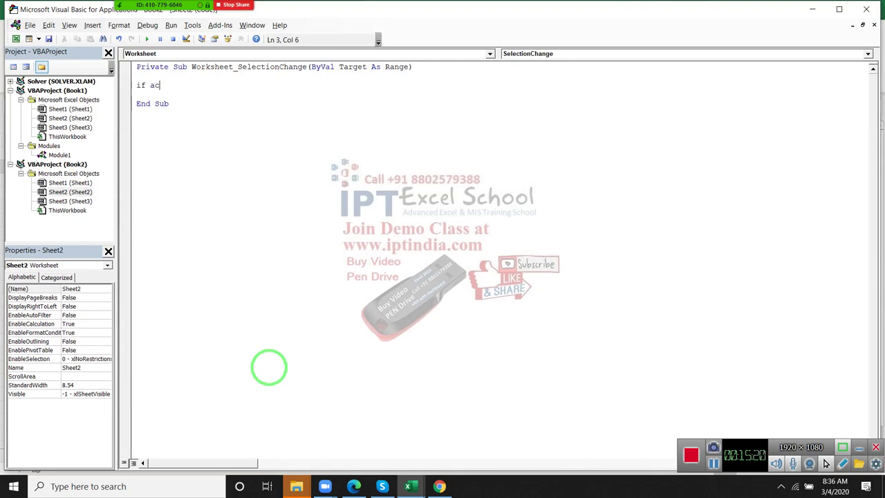
Step: Begin the If condition with ActiveCell.Row >= 1
{"action": "type", "text": "tivecell"}
{"action": "type", "text": "."}
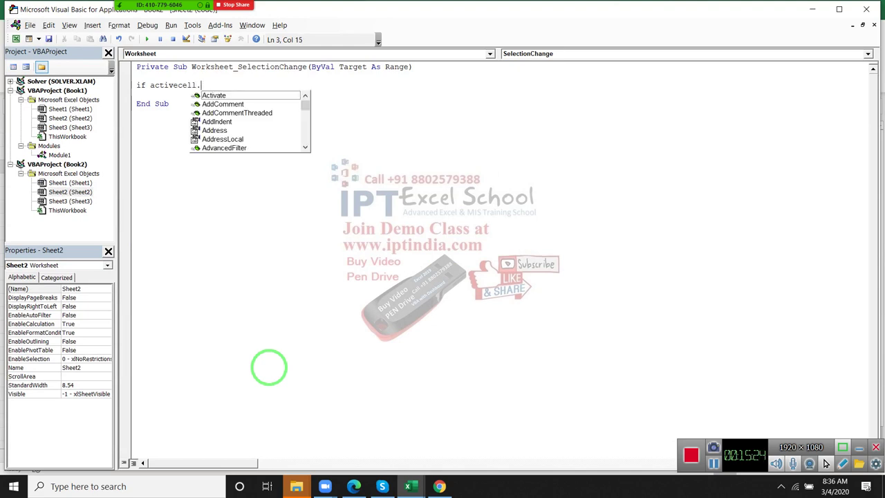
{"action": "type", "text": "Ro"}
{"action": "key", "text": "Tab"}
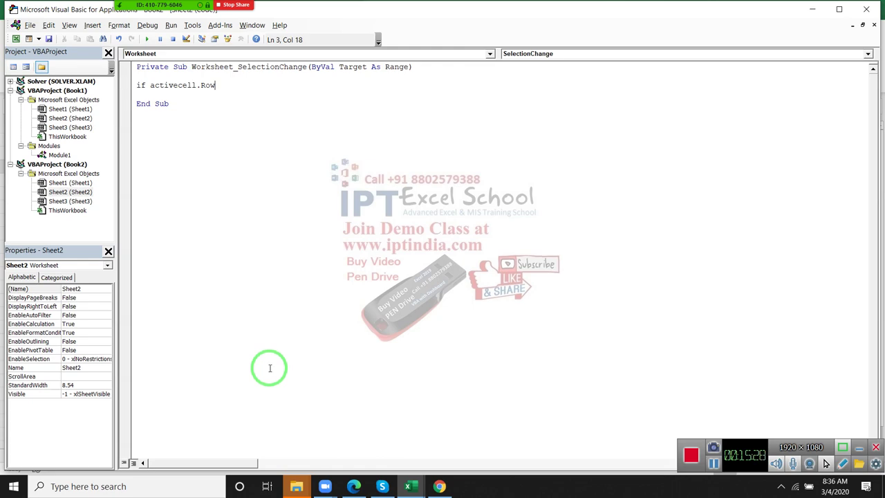
{"action": "key", "text": "alt+F11"}
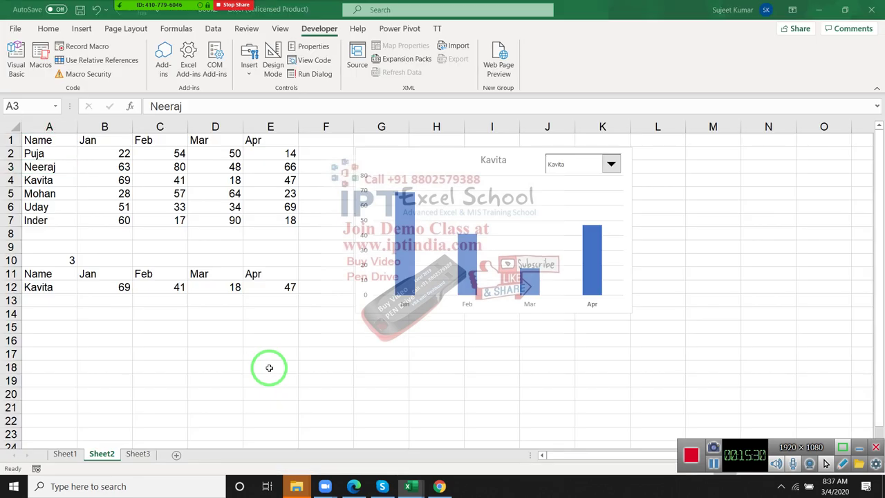
{"action": "key", "text": "alt+F11"}
{"action": "type", "text": "if activecell.Row>>="}
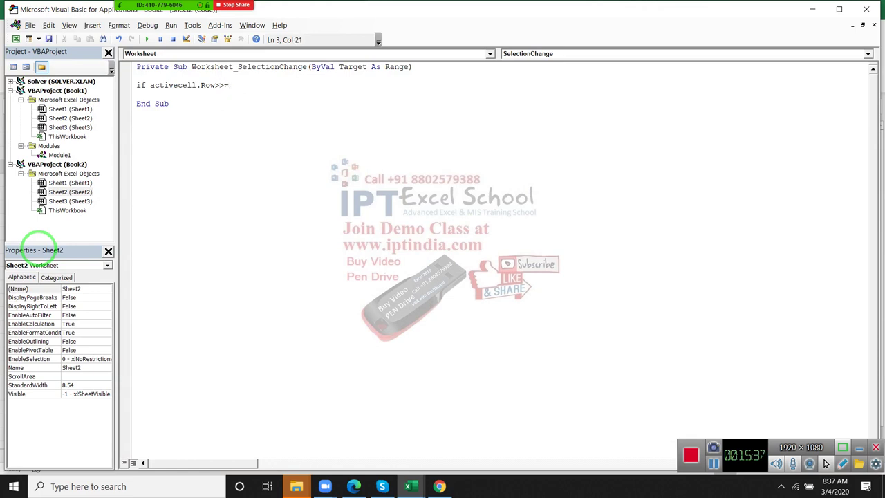
Step: Add the ActiveCell.Row <= 7 and ActiveCell.Column = 1 limits to the condition
{"action": "key", "text": "BackSpace"}
{"action": "key", "text": "BackSpace"}
{"action": "type", "text": "="}
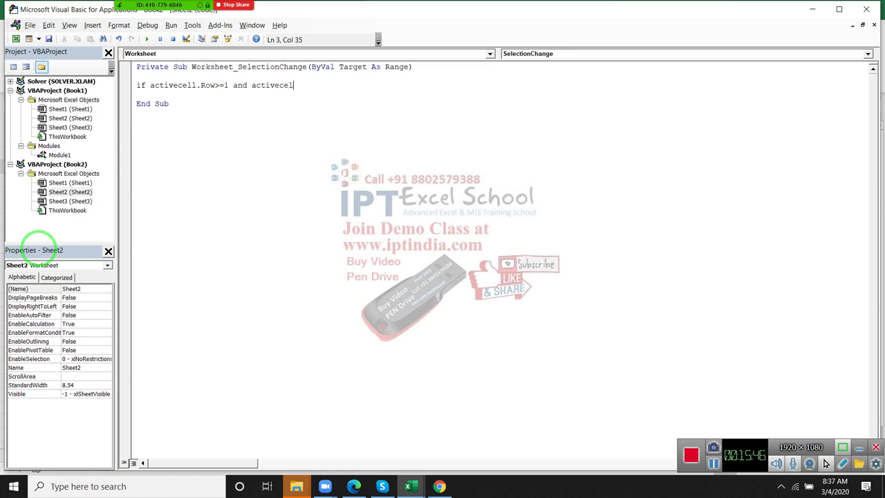
{"action": "type", "text": ".R"}
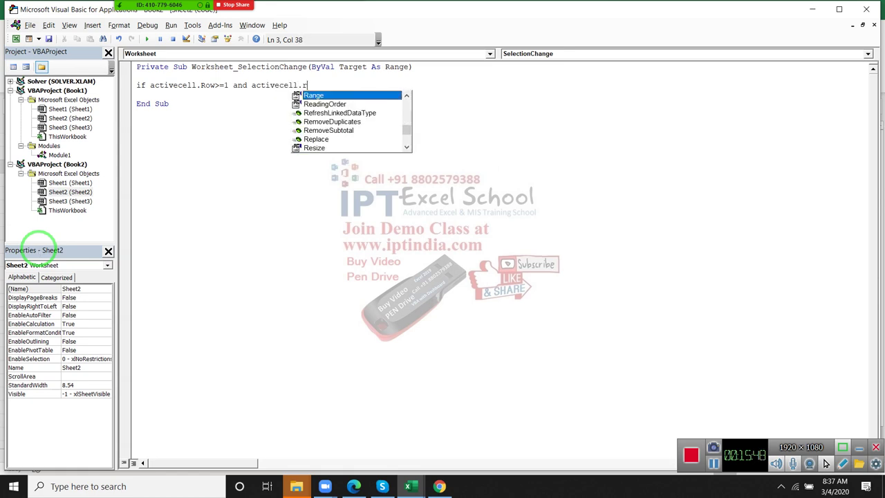
{"action": "type", "text": "ow"}
{"action": "key", "text": "Tab"}
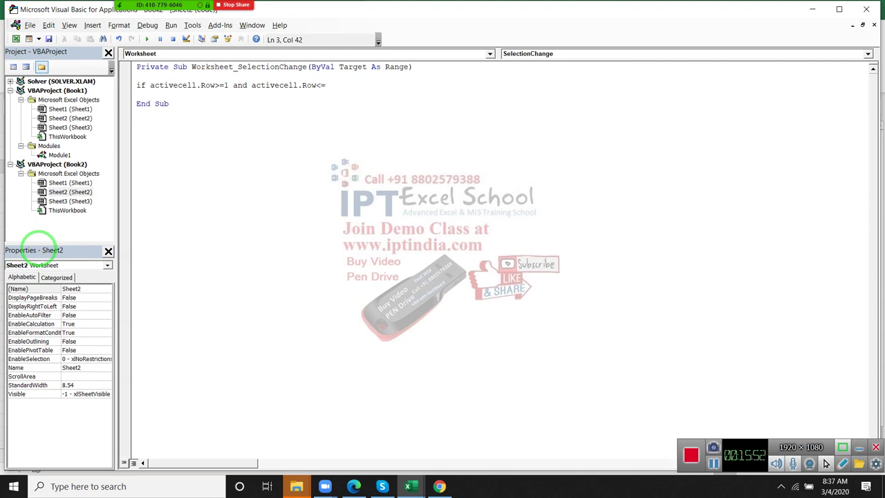
{"action": "key", "text": "alt+F11"}
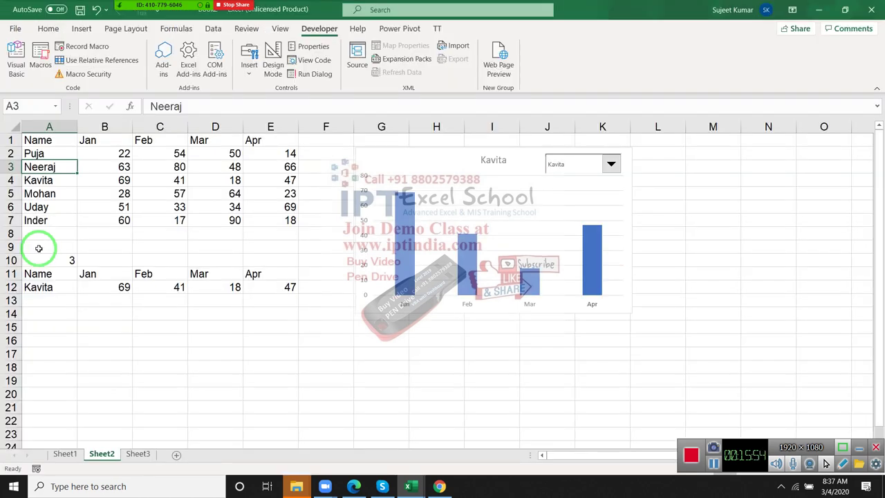
{"action": "key", "text": "alt+F11"}
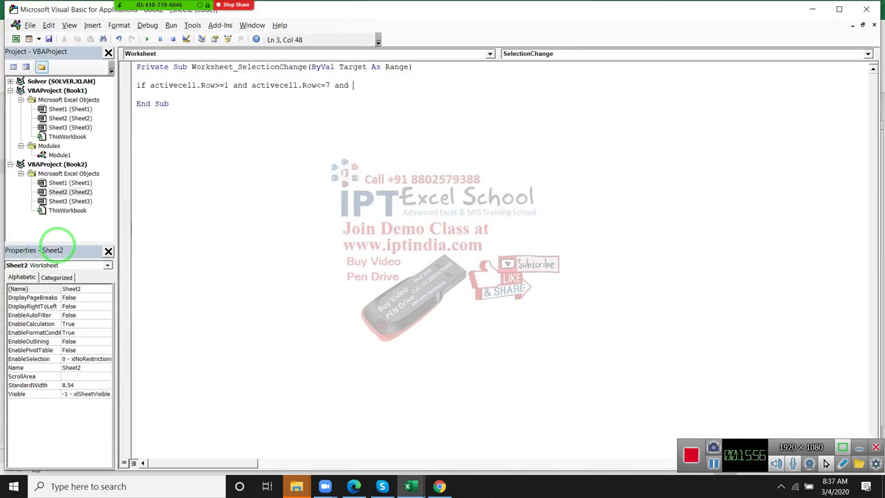
{"action": "type", "text": "active"}
{"action": "type", "text": "cell"}
{"action": "type", "text": ".col"}
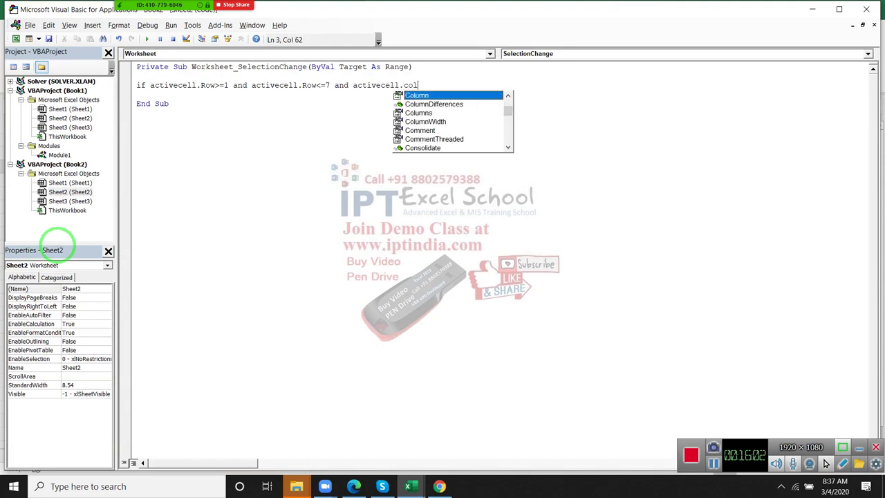
{"action": "key", "text": "Tab"}
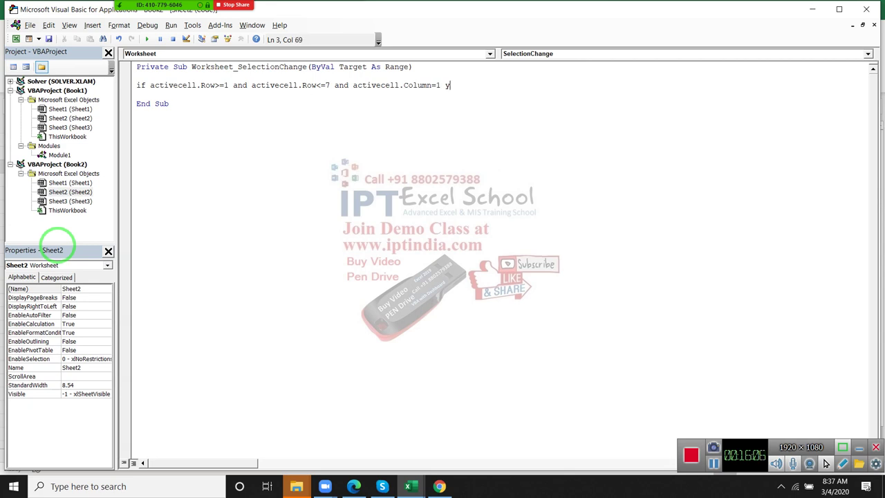
Step: Inside the If block, write Range("A10").Value = ActiveCell.Row, then close it with End If
{"action": "key", "text": "Return"}
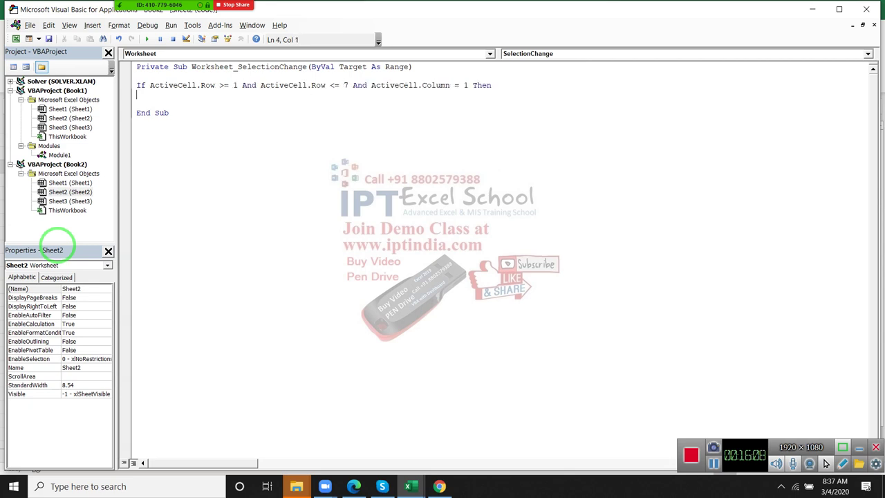
{"action": "type", "text": "range"}
{"action": "type", "text": "(\"A10"}
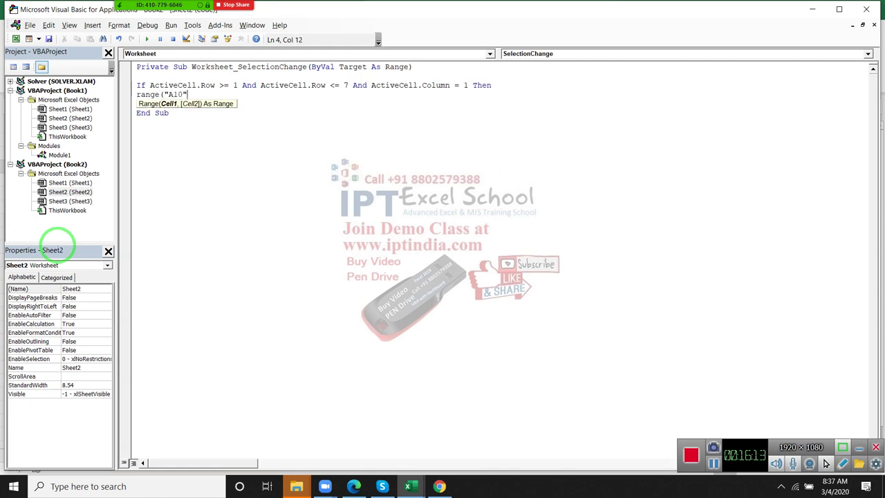
{"action": "left_click", "coordinate": [60, 250]}
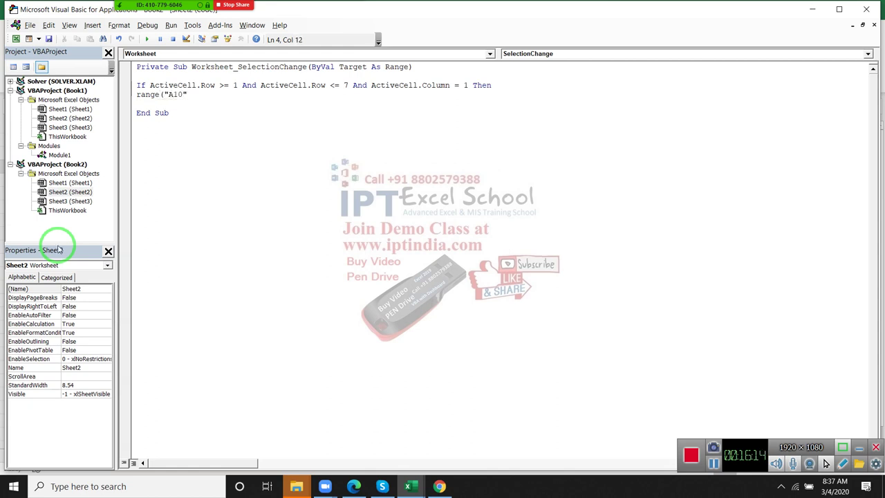
{"action": "type", "text": "."}
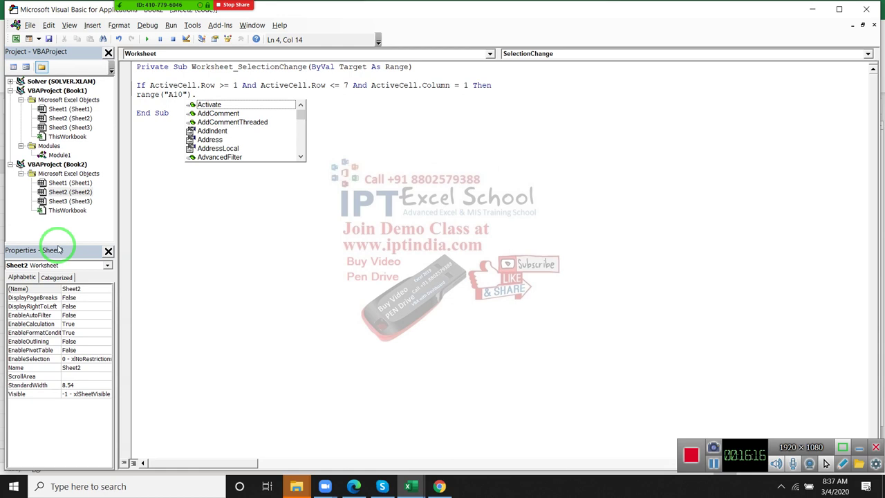
{"action": "type", "text": "valu"}
{"action": "key", "text": "Tab"}
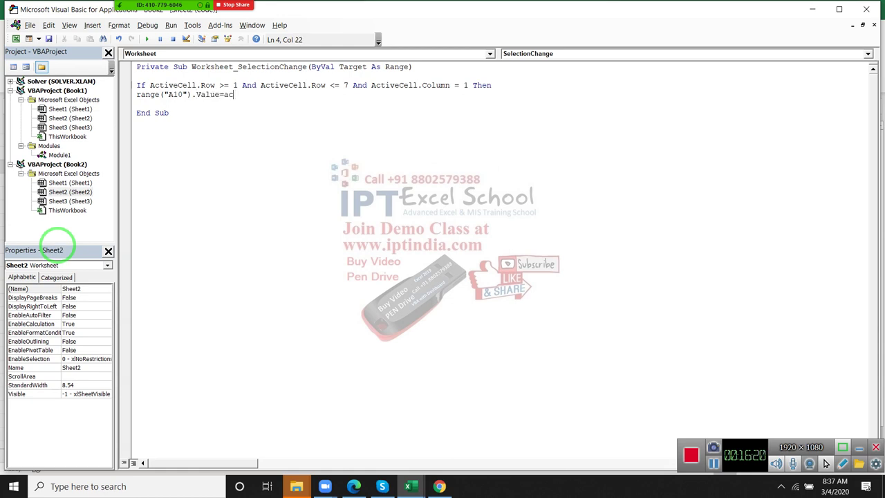
{"action": "type", "text": "tivecell"}
{"action": "type", "text": "."}
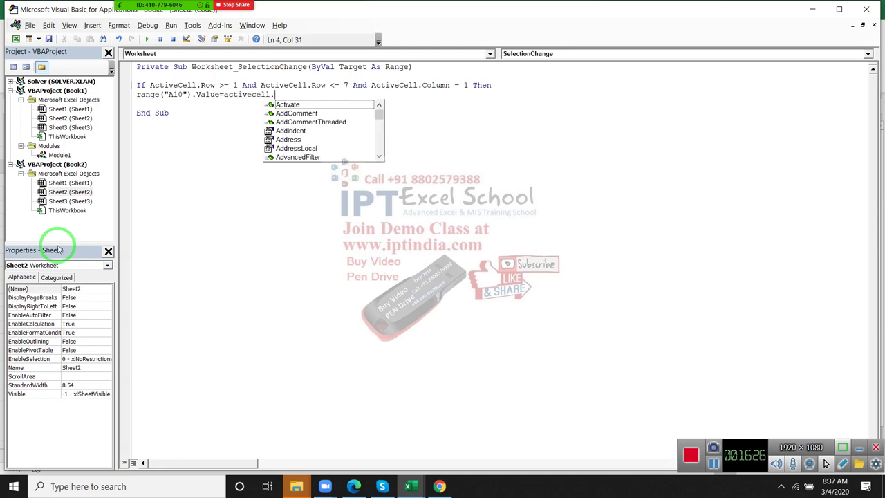
{"action": "type", "text": "row"}
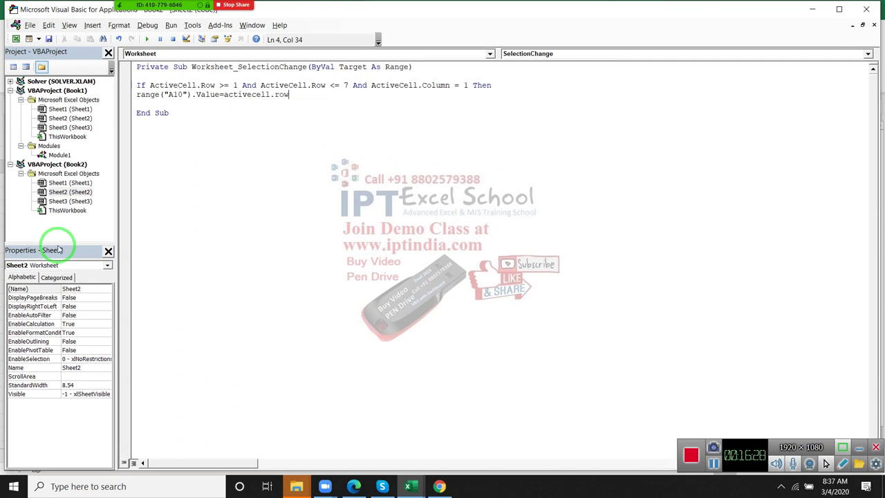
{"action": "key", "text": "Return"}
{"action": "type", "text": "end"}
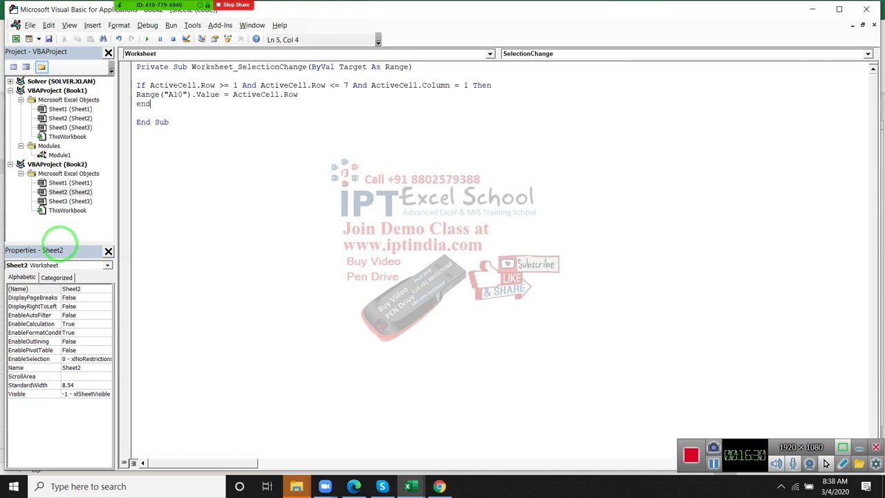
{"action": "type", "text": " if"}
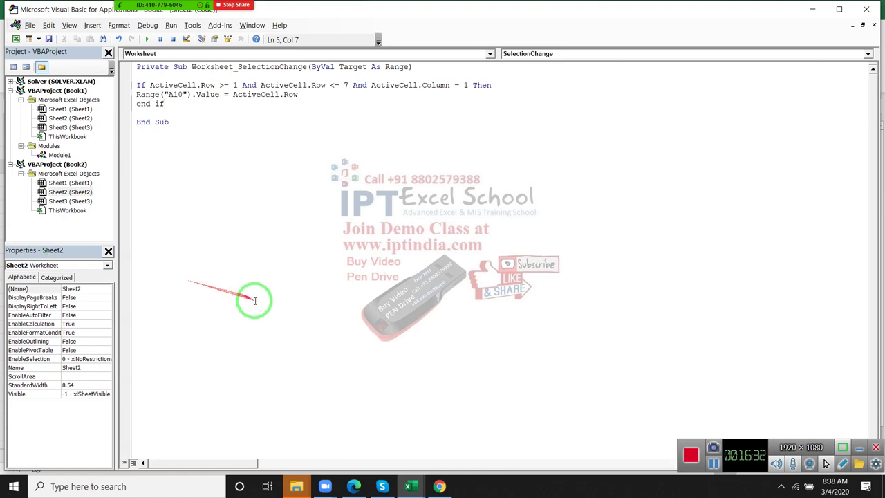
{"action": "key", "text": "alt+F11"}
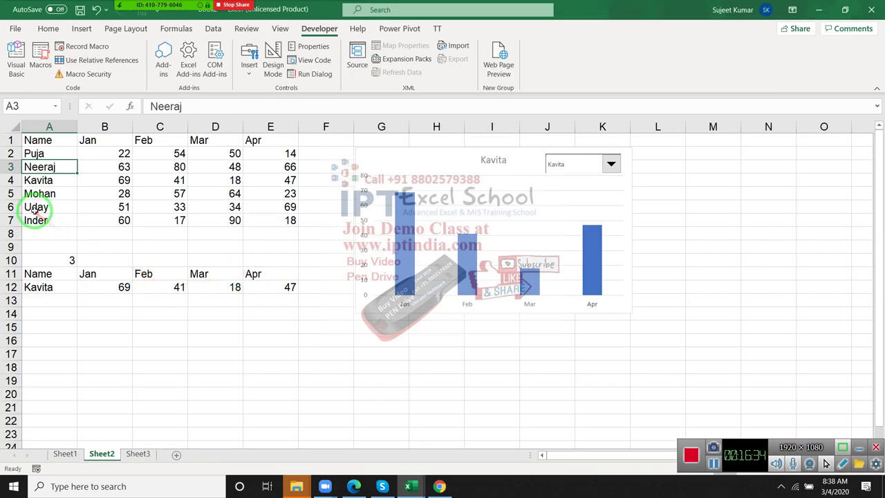
Step: Test the macro by selecting Uday, Mohan, Kavita, Neeraj and Puja in turn
{"action": "left_click", "coordinate": [36, 205]}
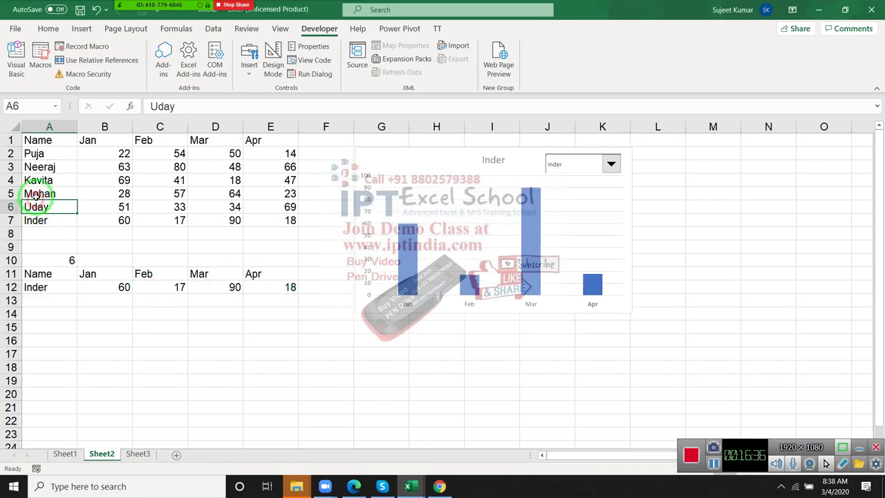
{"action": "left_click", "coordinate": [38, 193]}
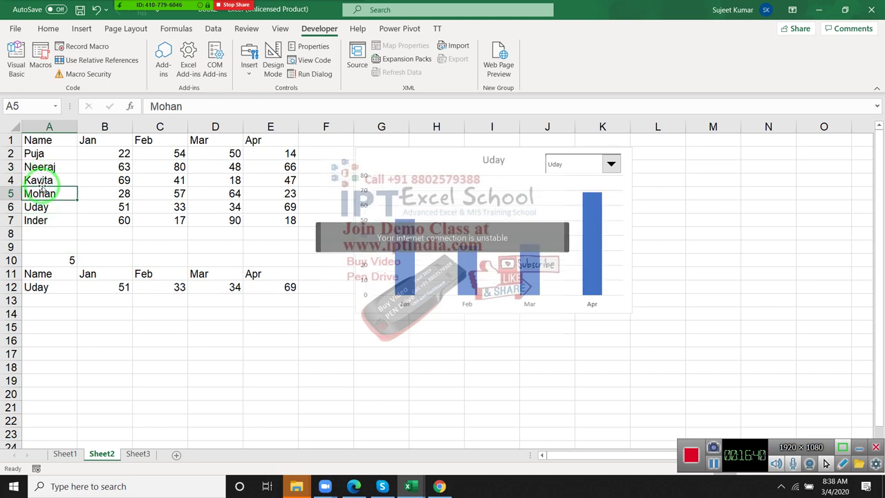
{"action": "left_click", "coordinate": [41, 183]}
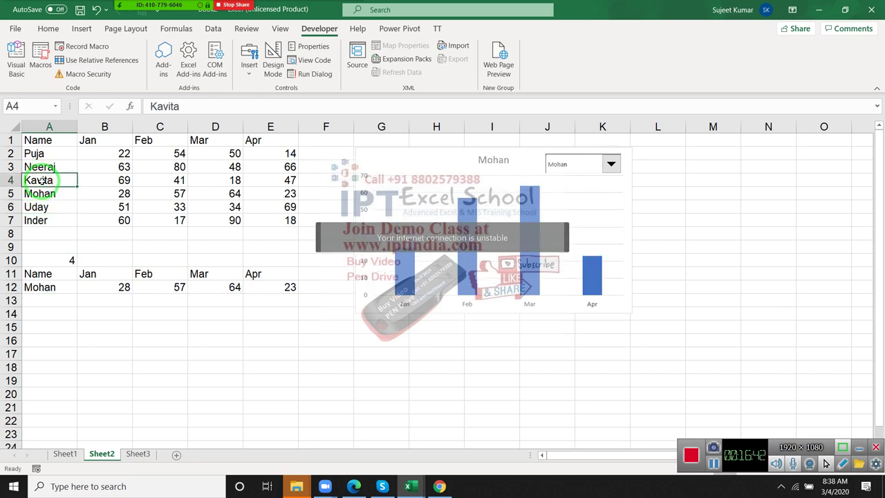
{"action": "left_click", "coordinate": [43, 169]}
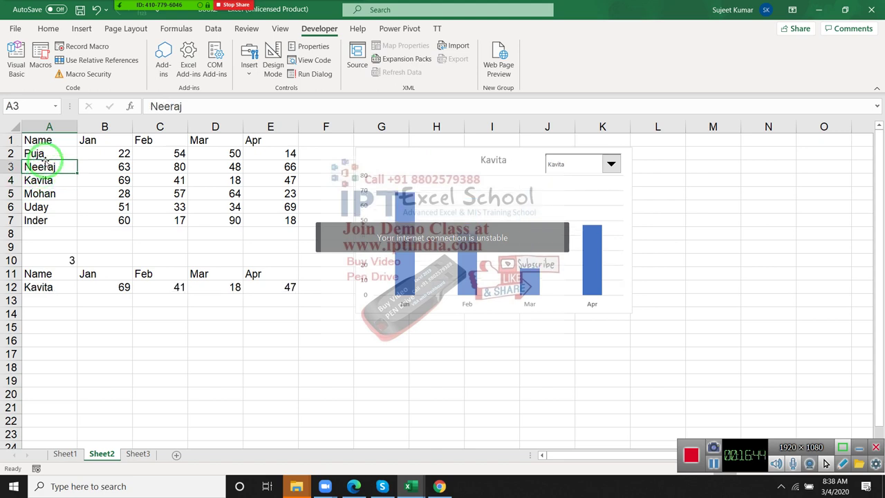
{"action": "left_click", "coordinate": [42, 155]}
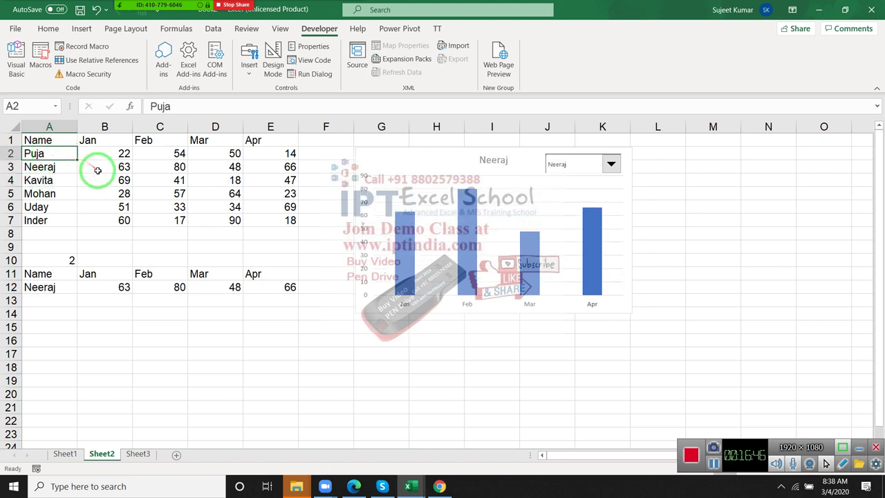
Step: Select cells outside the name column, then recheck Inder, Uday and Puja, revealing a one-row offset
{"action": "left_click", "coordinate": [163, 179]}
{"action": "left_click", "coordinate": [172, 194]}
{"action": "left_click", "coordinate": [248, 190]}
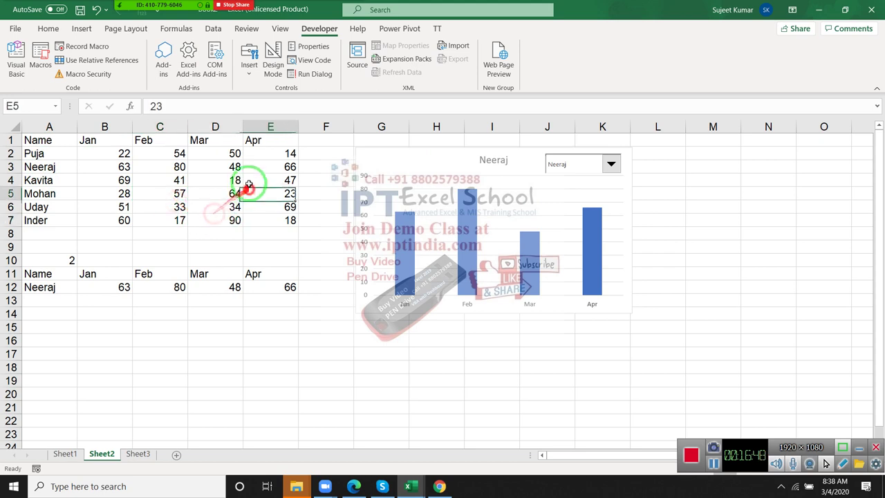
{"action": "left_click", "coordinate": [250, 181]}
{"action": "left_click", "coordinate": [233, 168]}
{"action": "left_click", "coordinate": [181, 301]}
{"action": "left_click", "coordinate": [216, 379]}
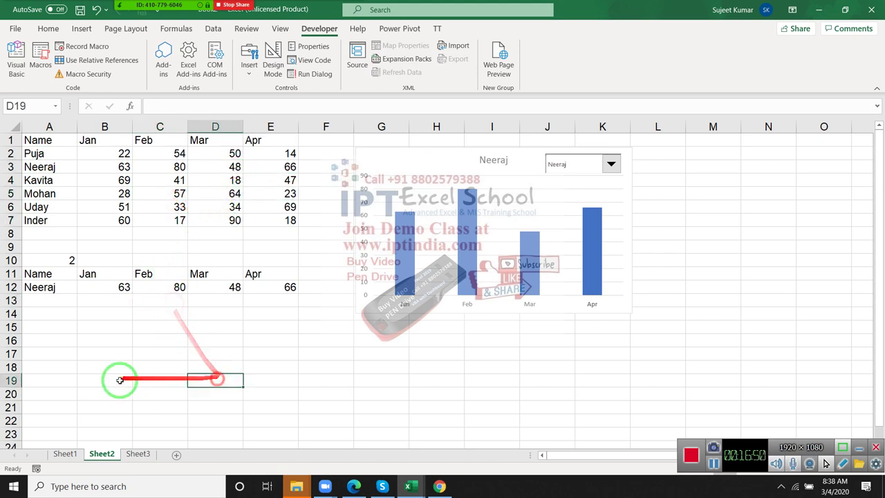
{"action": "left_click", "coordinate": [119, 380]}
{"action": "left_click", "coordinate": [117, 352]}
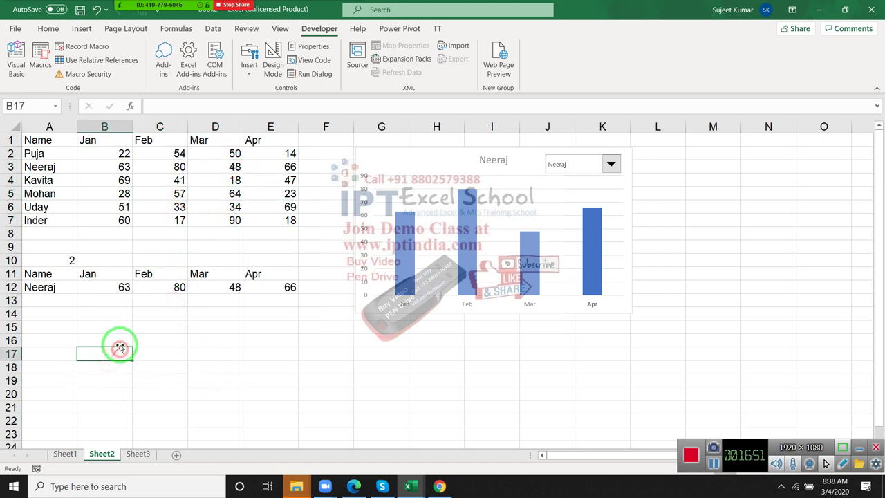
{"action": "left_click", "coordinate": [57, 223]}
{"action": "left_click", "coordinate": [57, 207]}
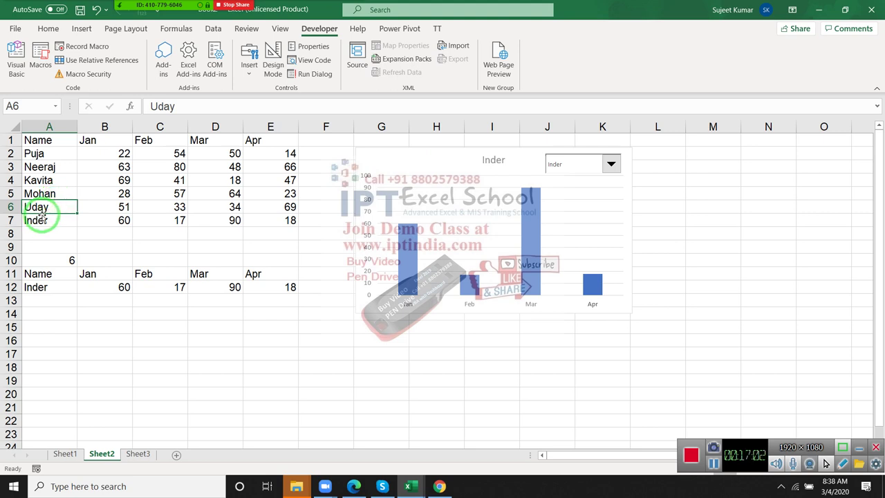
{"action": "left_click", "coordinate": [51, 157]}
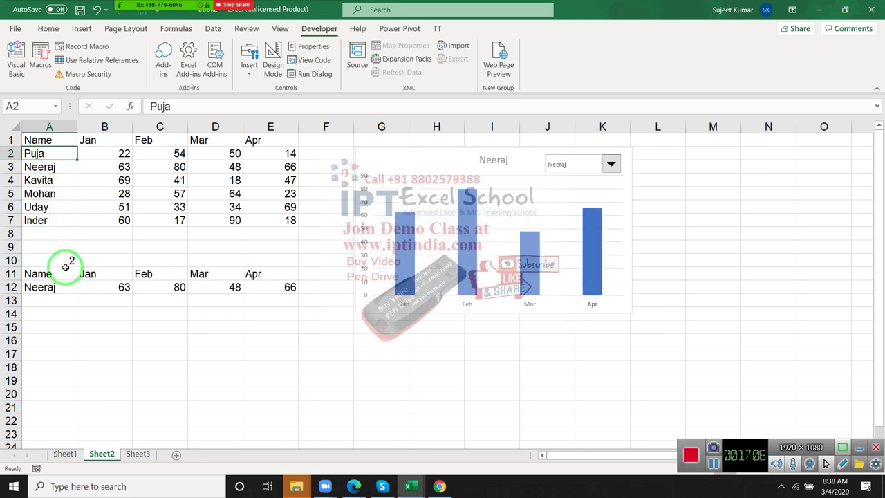
Step: Change the A10 assignment in the macro to ActiveCell.Row - 1
{"action": "key", "text": "alt+F11"}
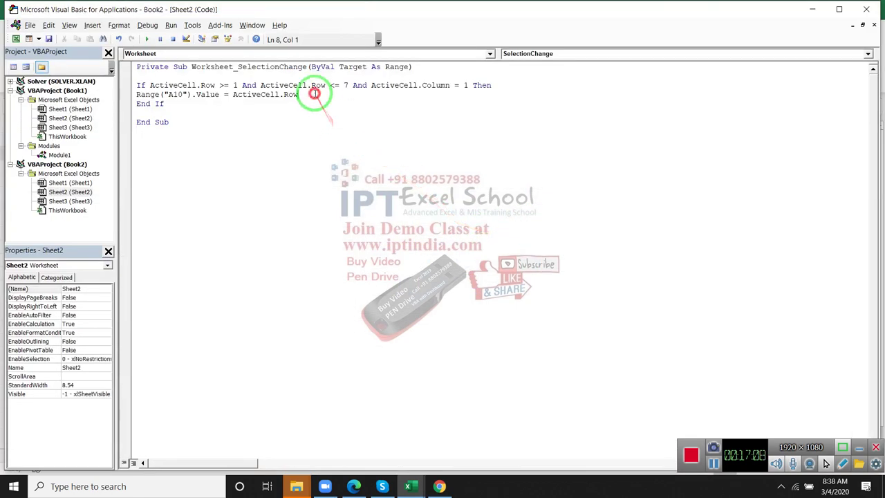
{"action": "left_click", "coordinate": [320, 166]}
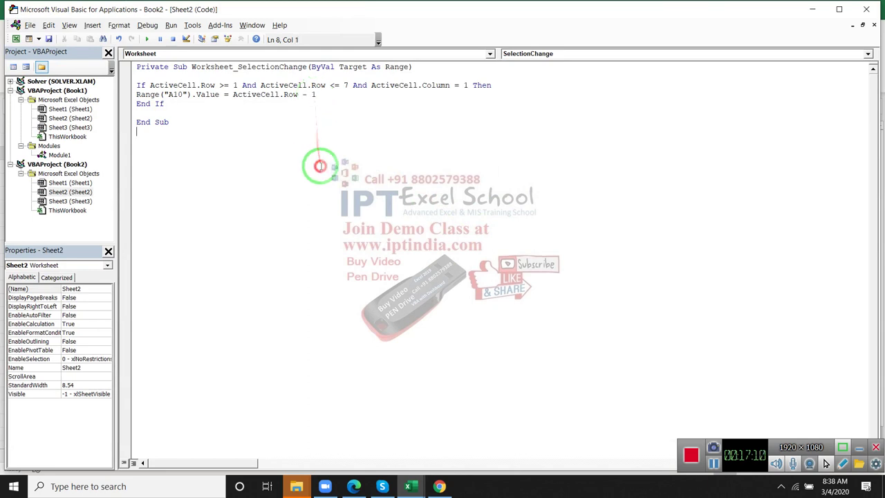
{"action": "key", "text": "alt+F11"}
Step: Click through Puja to Inder and the A1 header; lookup and chart follow, header gives 0
{"action": "left_click", "coordinate": [48, 181]}
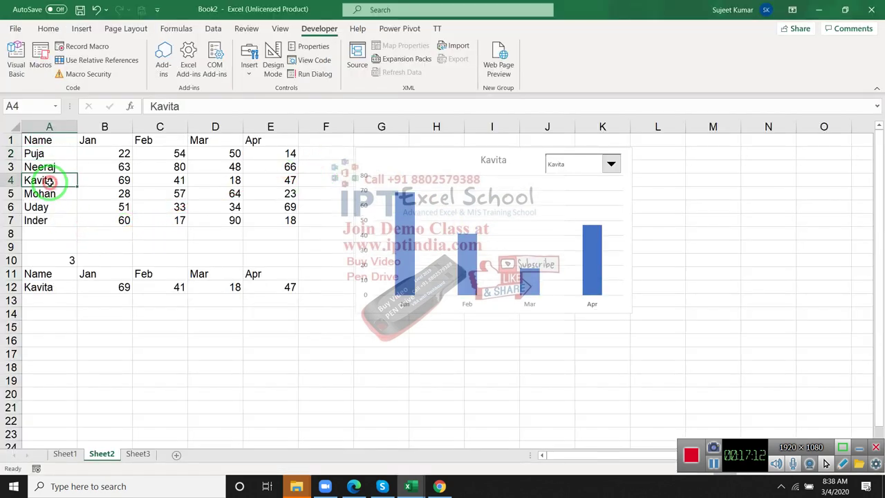
{"action": "left_click", "coordinate": [55, 196]}
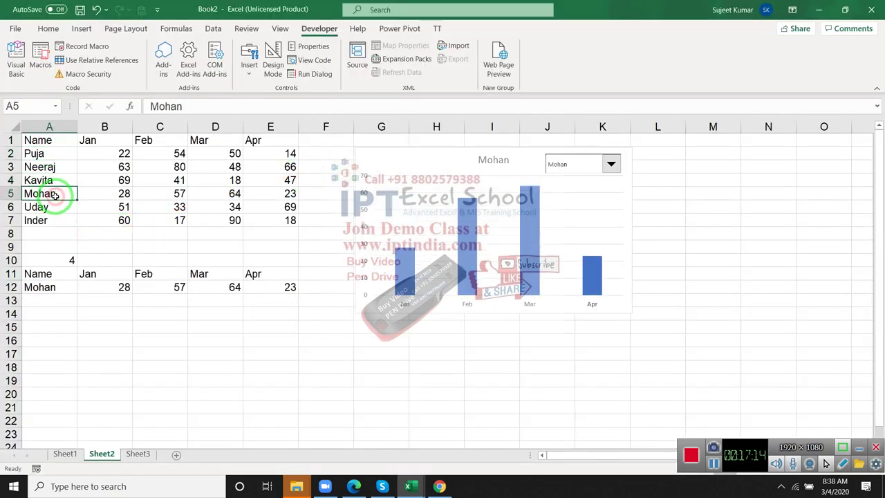
{"action": "left_click", "coordinate": [55, 207]}
{"action": "left_click", "coordinate": [56, 220]}
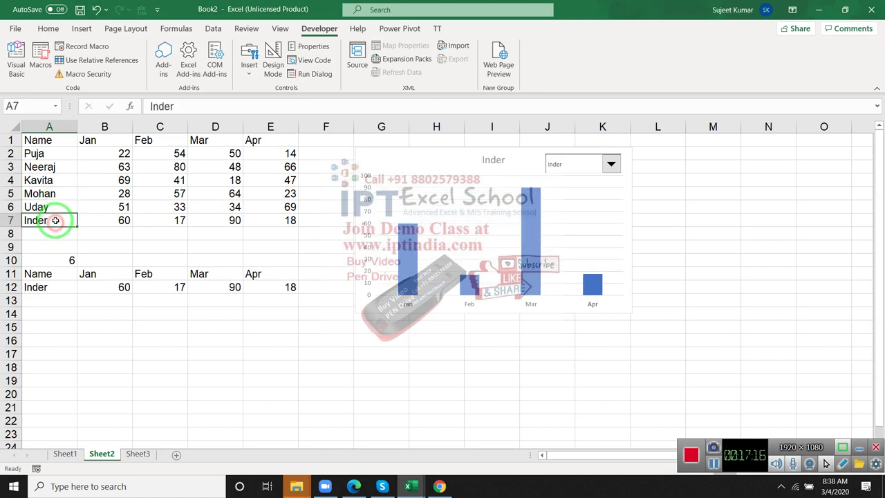
{"action": "left_click", "coordinate": [55, 207]}
{"action": "left_click", "coordinate": [57, 194]}
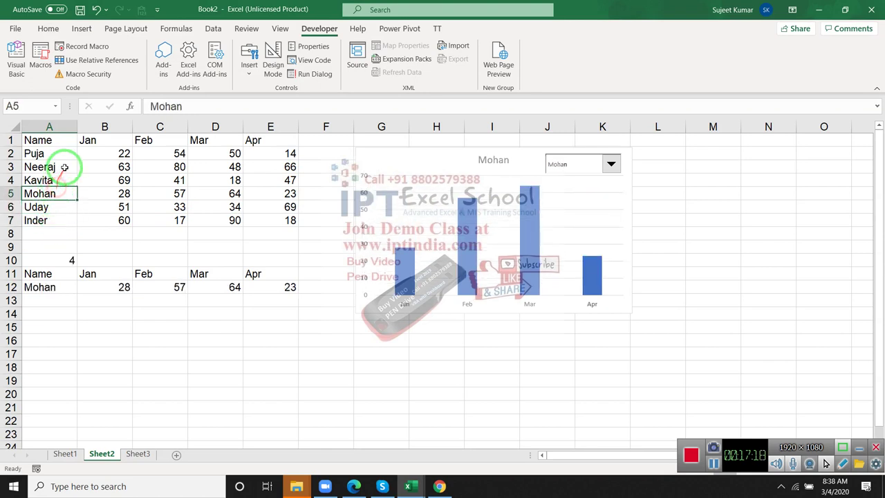
{"action": "left_click", "coordinate": [66, 166]}
{"action": "left_click", "coordinate": [69, 142]}
{"action": "left_click", "coordinate": [65, 155]}
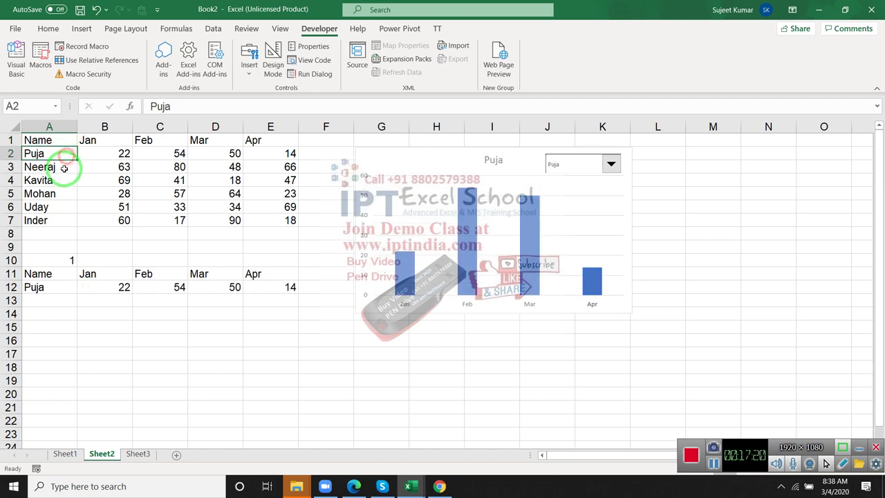
{"action": "left_click", "coordinate": [59, 181]}
{"action": "left_click", "coordinate": [57, 194]}
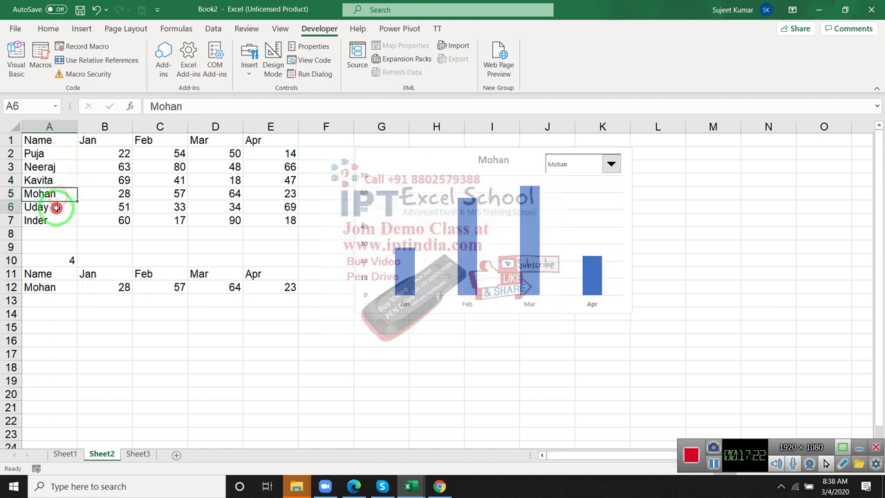
{"action": "left_click", "coordinate": [57, 208]}
{"action": "left_click", "coordinate": [58, 194]}
{"action": "left_click", "coordinate": [59, 166]}
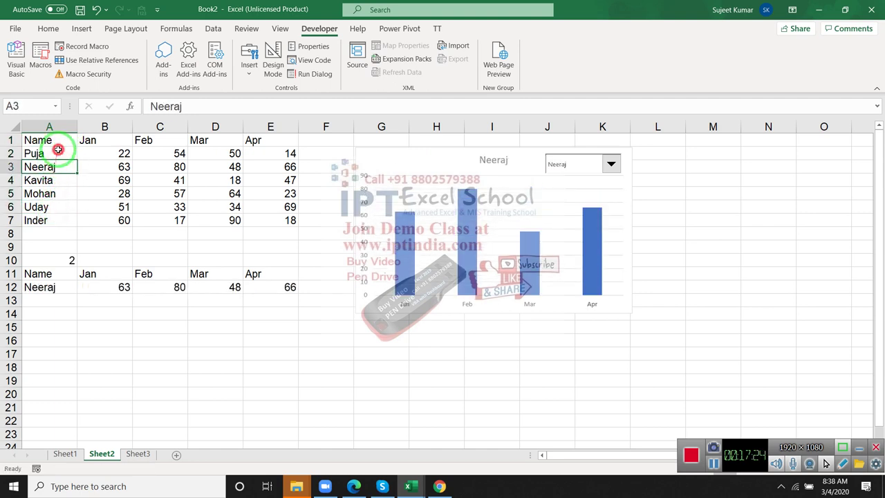
{"action": "left_click", "coordinate": [59, 152]}
{"action": "left_click", "coordinate": [59, 139]}
Step: Change ActiveCell.Row >= 1 to ActiveCell.Row > 1 in the If condition
{"action": "key", "text": "alt+F11"}
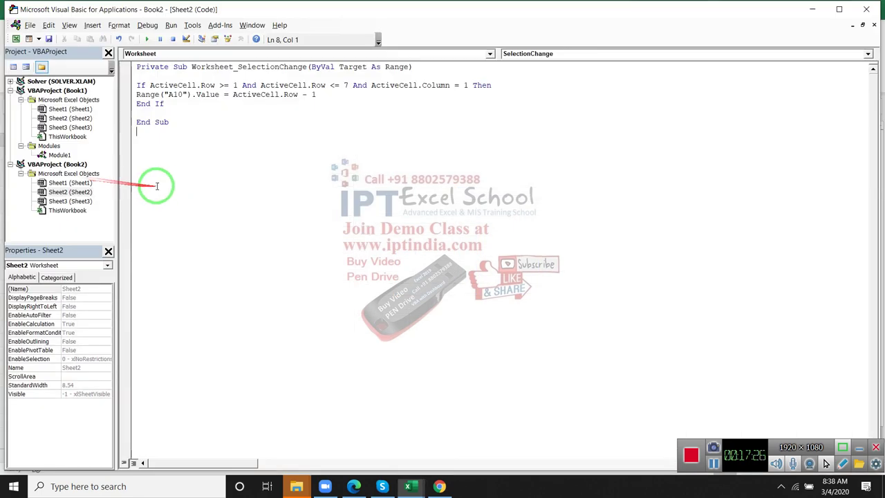
{"action": "left_click_drag", "start_coordinate": [159, 184], "coordinate": [229, 112]}
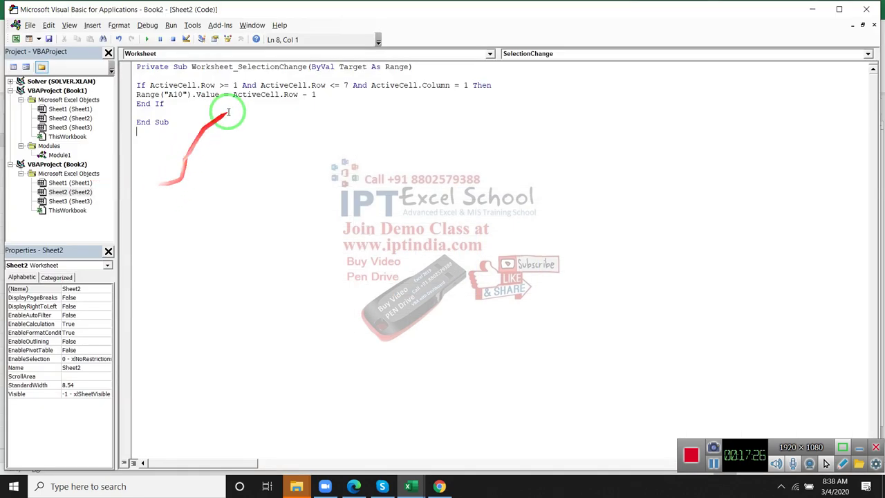
{"action": "left_click", "coordinate": [226, 85]}
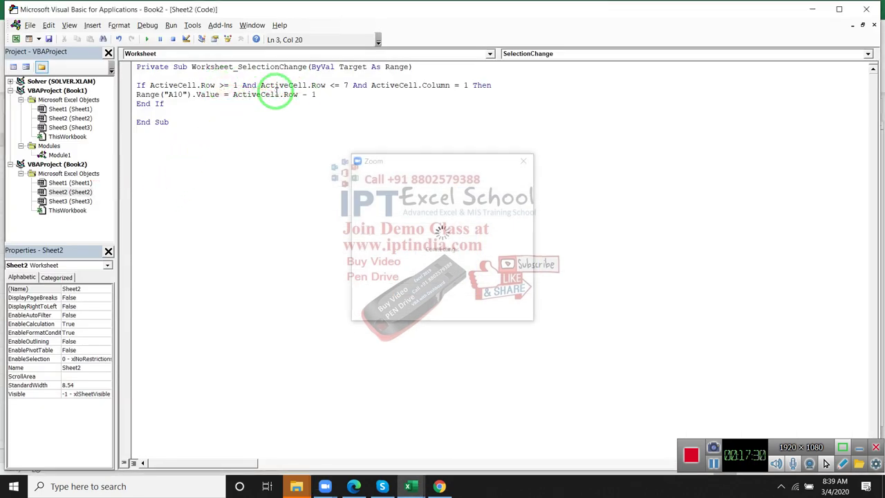
{"action": "key", "text": "BackSpace"}
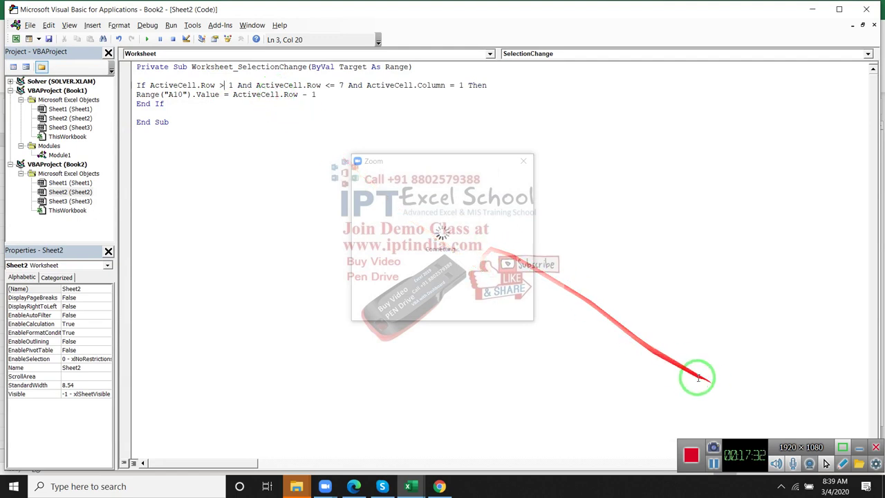